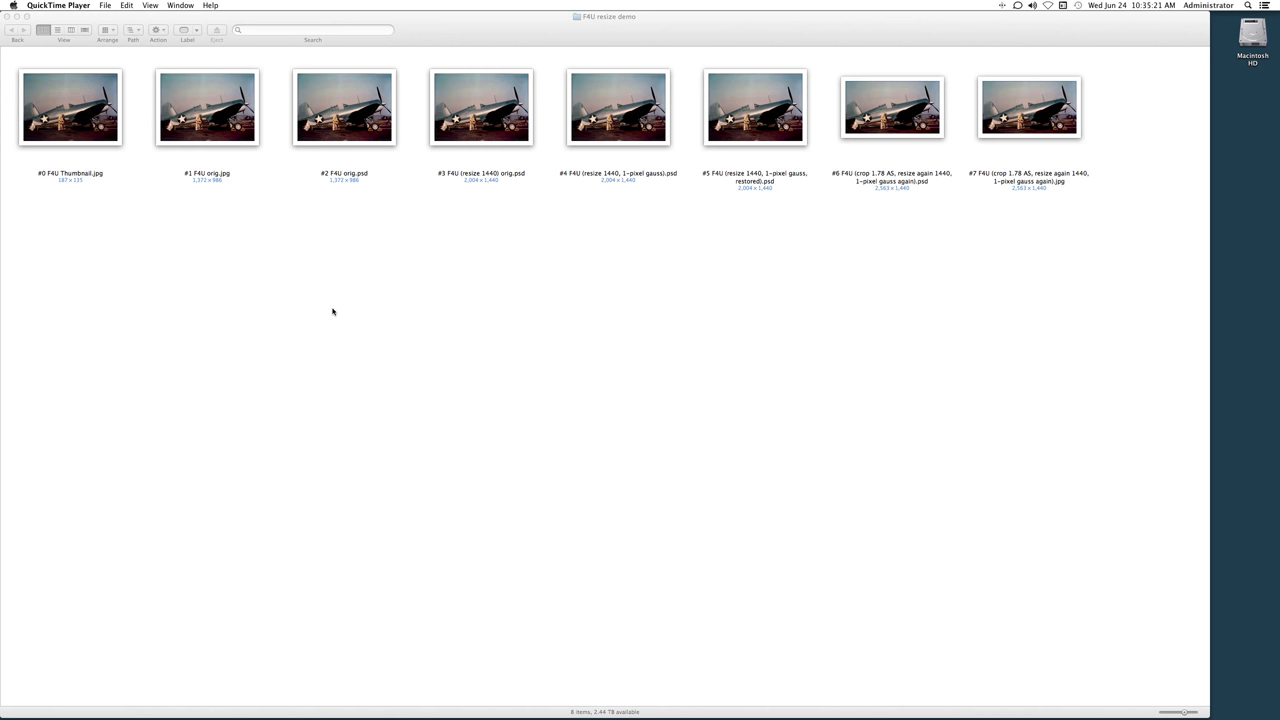
Open #0 F4U Thumbnail.jpg from the F4U resize demo folder in Preview
click(391, 312)
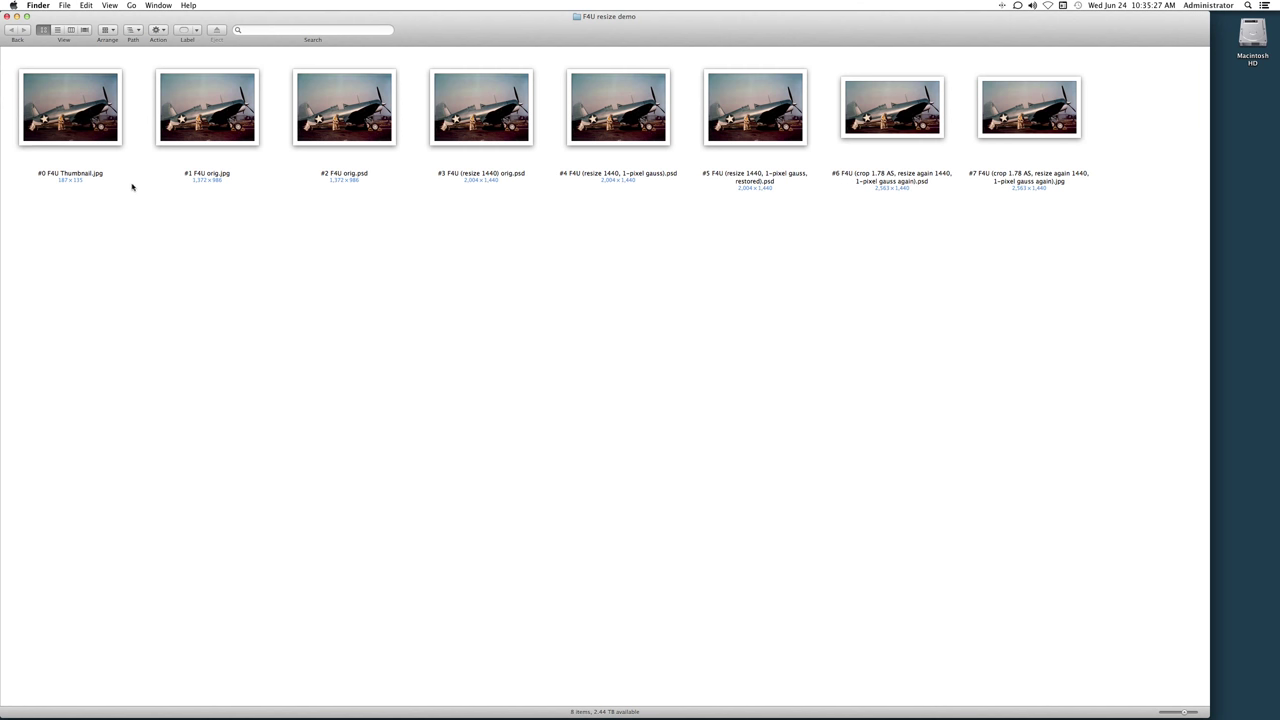
click(63, 122)
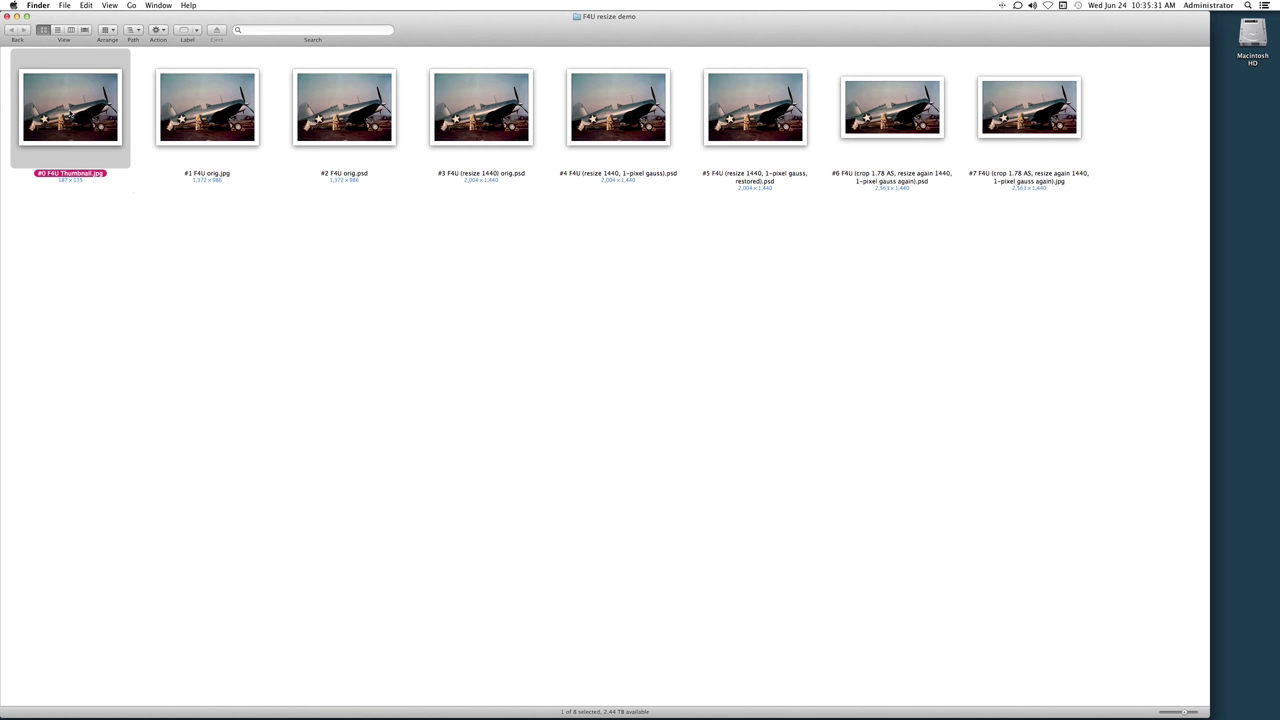
double_click(70, 115)
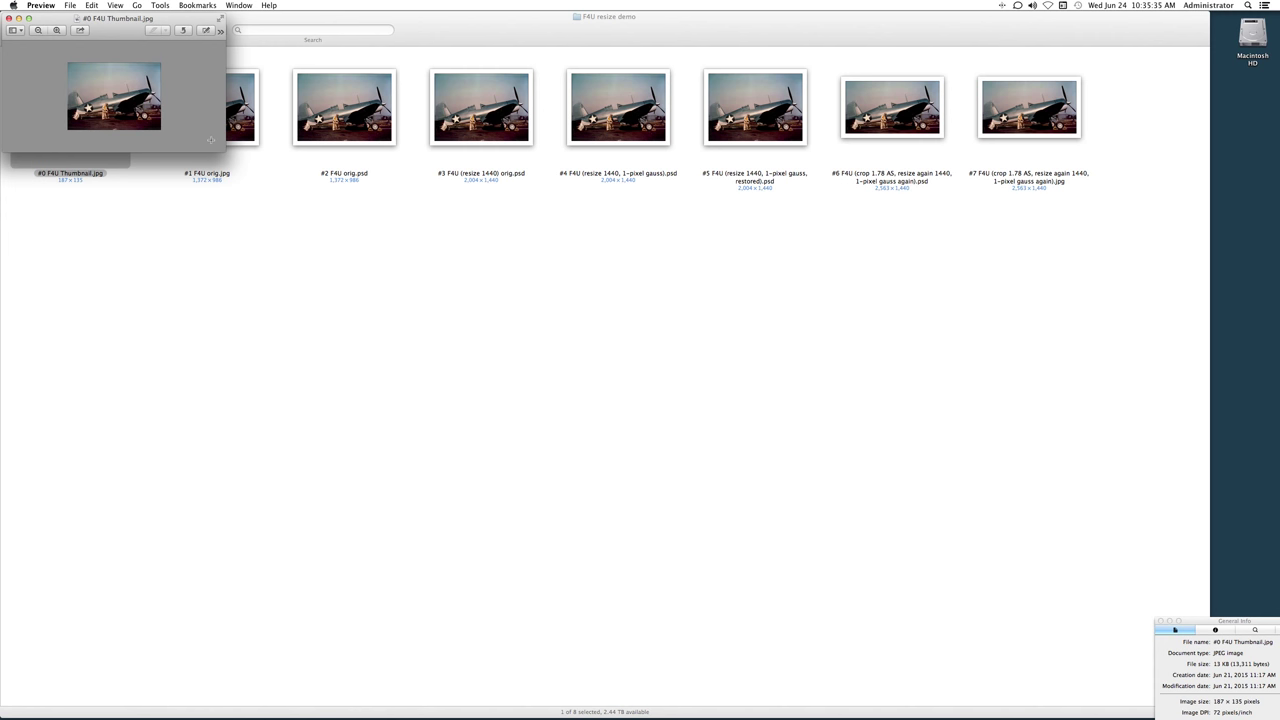
Zoom the 187 × 135 thumbnail to fit and enlarge its Preview window
click(113, 5)
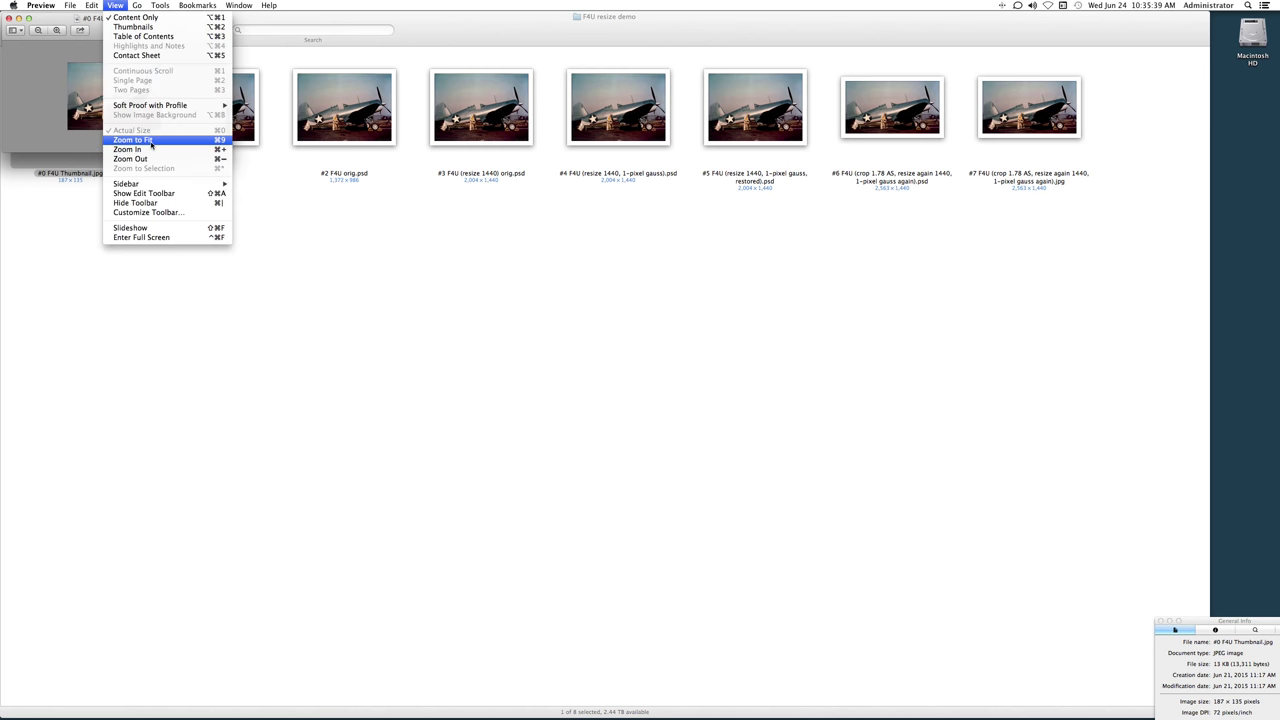
click(152, 140)
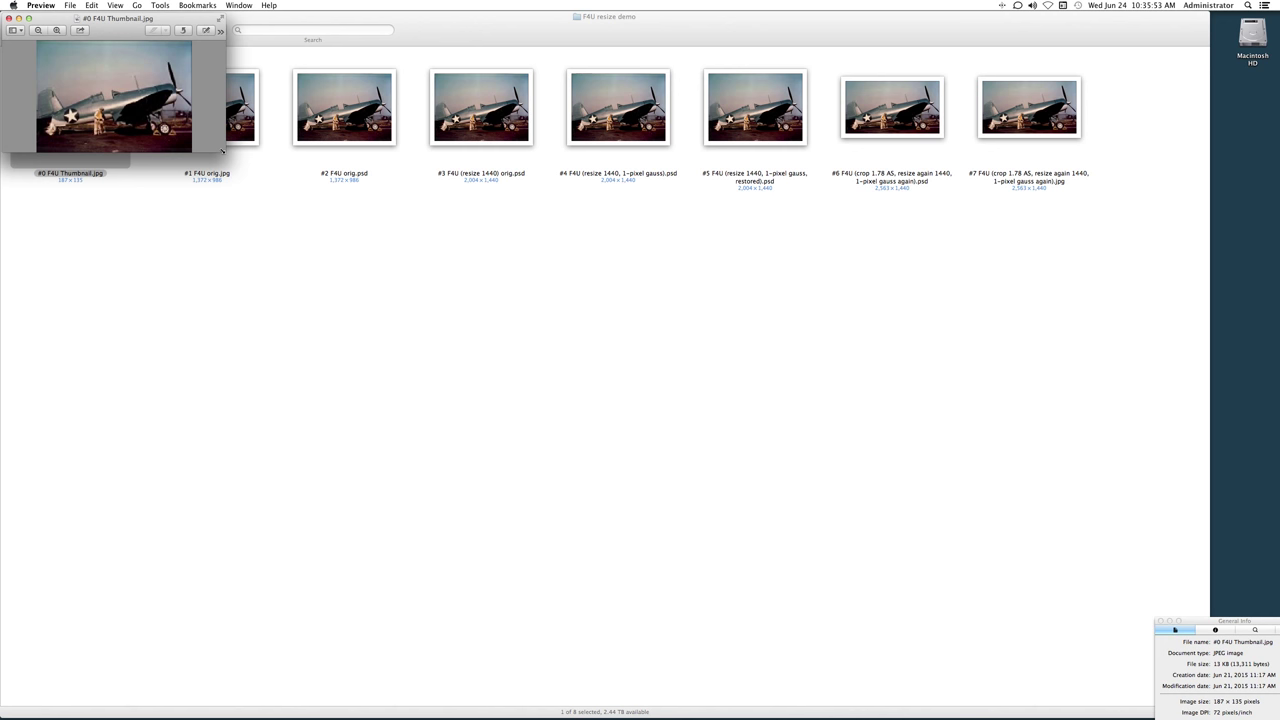
drag(223, 151, 761, 580)
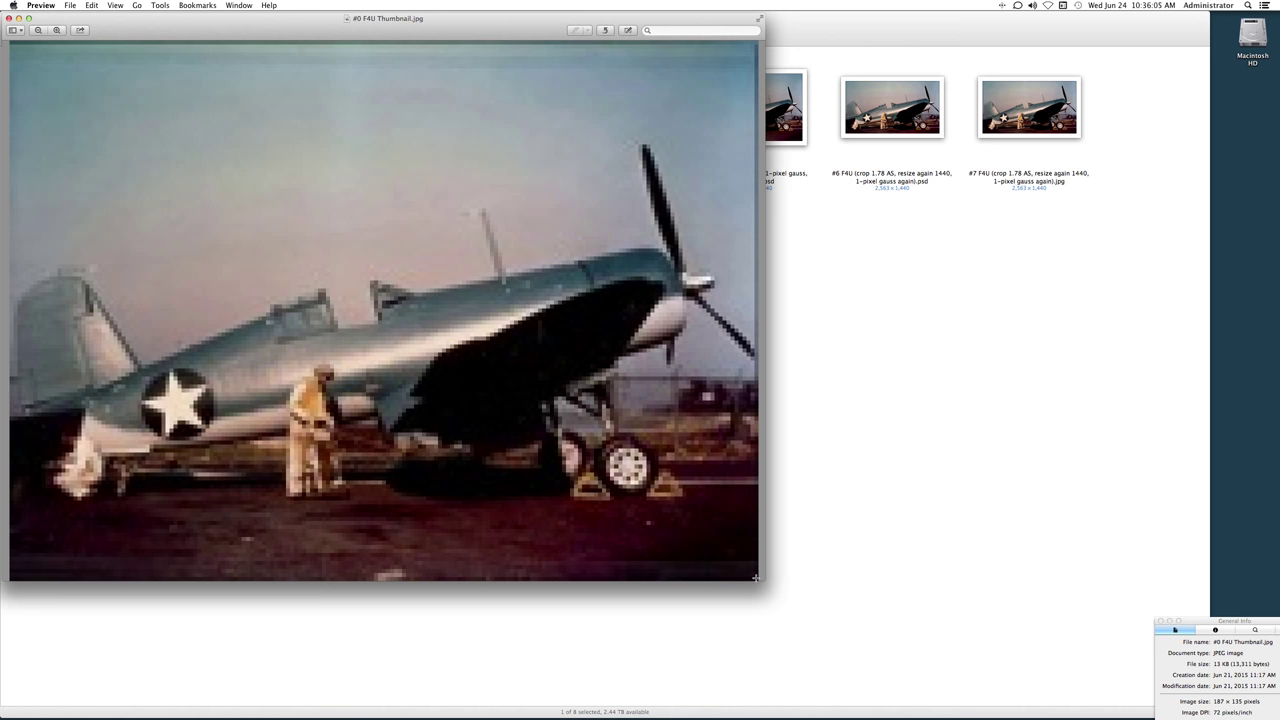
Drag the thumbnail window much larger until its pixels look blocky
drag(756, 578, 958, 670)
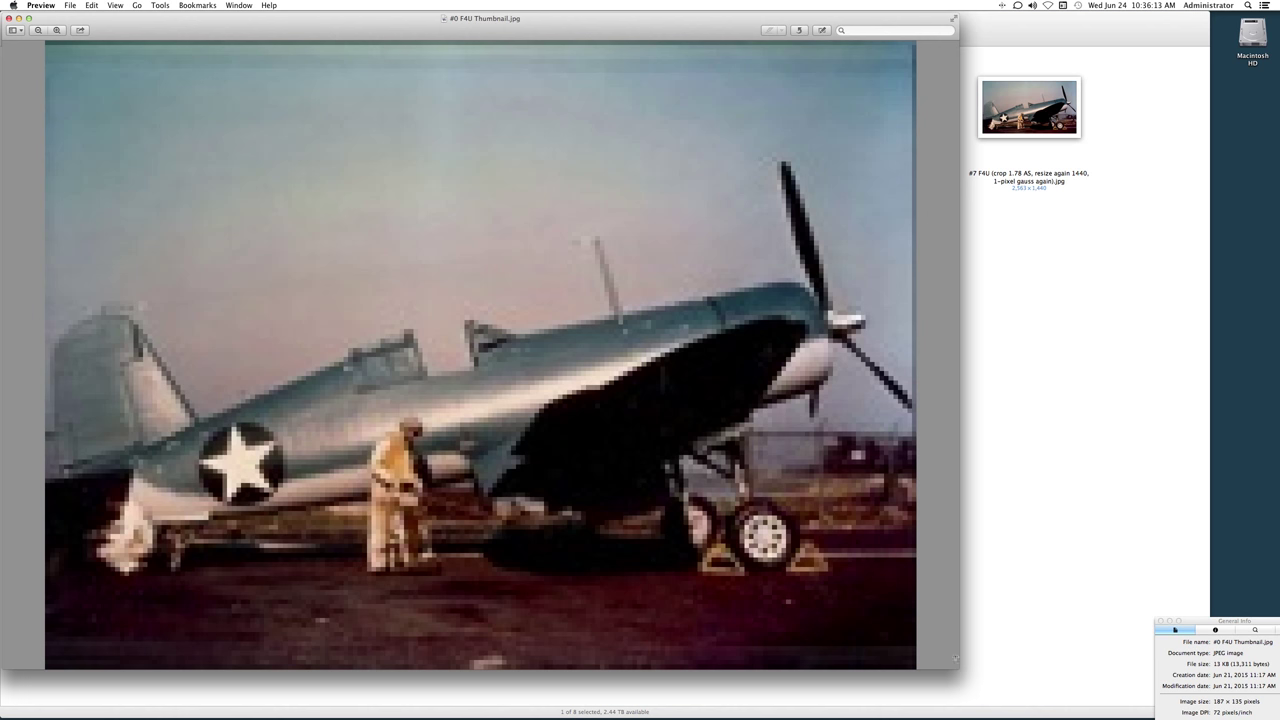
drag(955, 667, 993, 700)
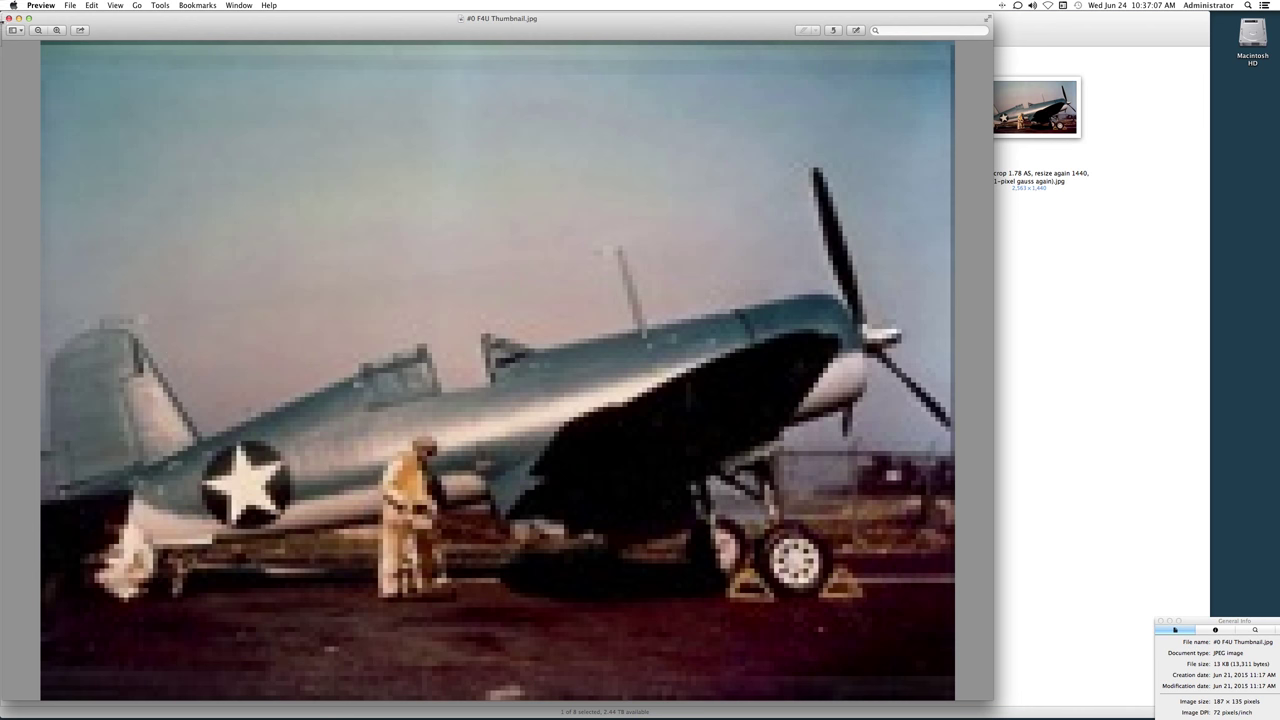
Close the thumbnail, open the 1372 × 986 #1 F4U orig.jpg, and move its window aside
click(9, 18)
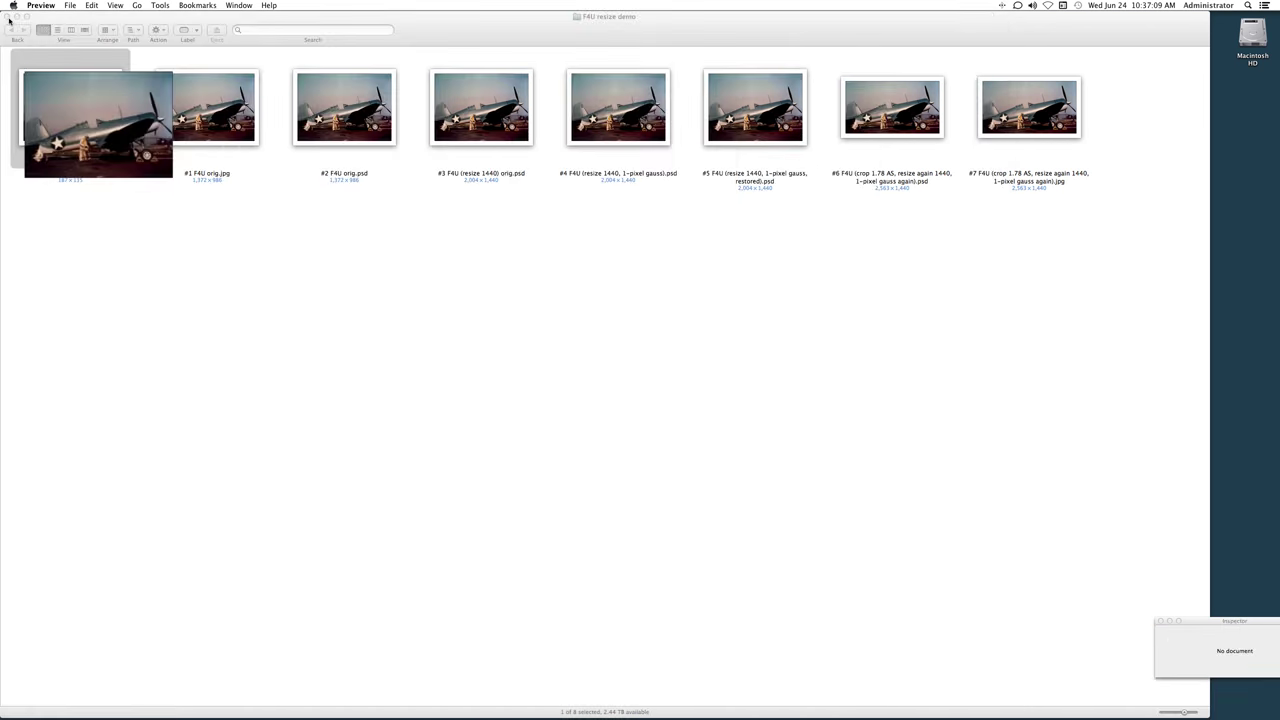
key(super+q)
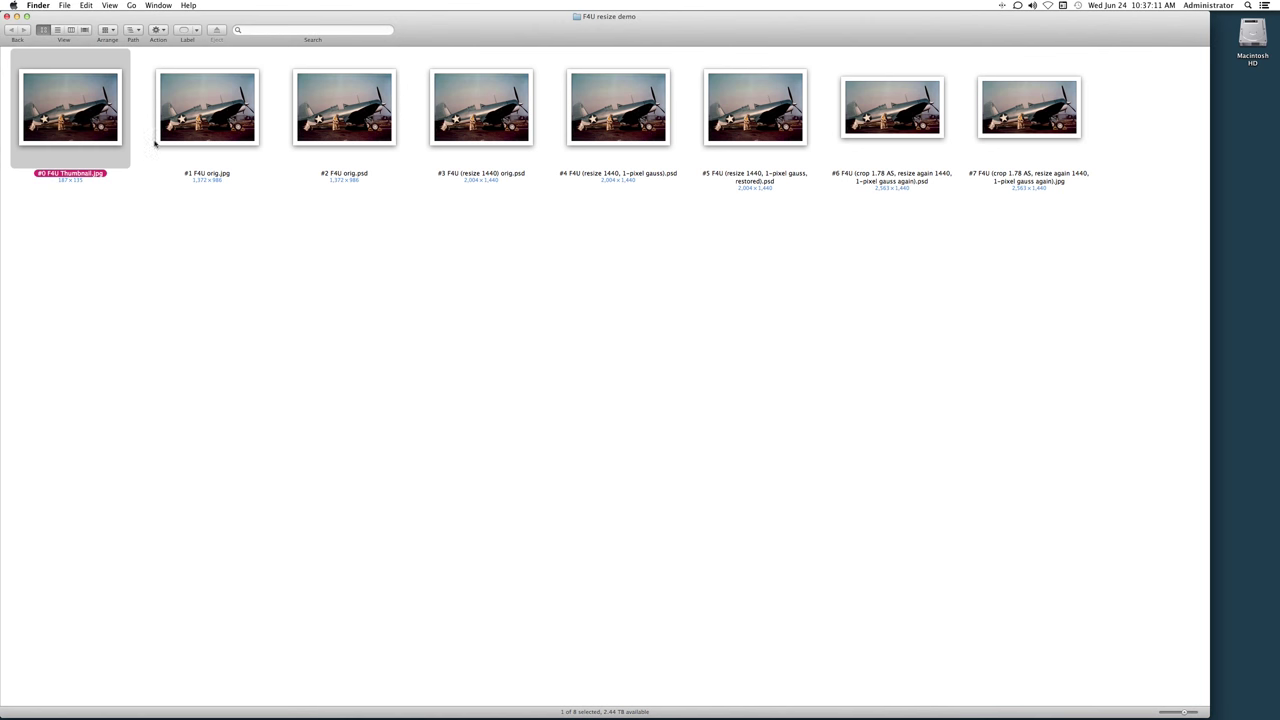
click(206, 110)
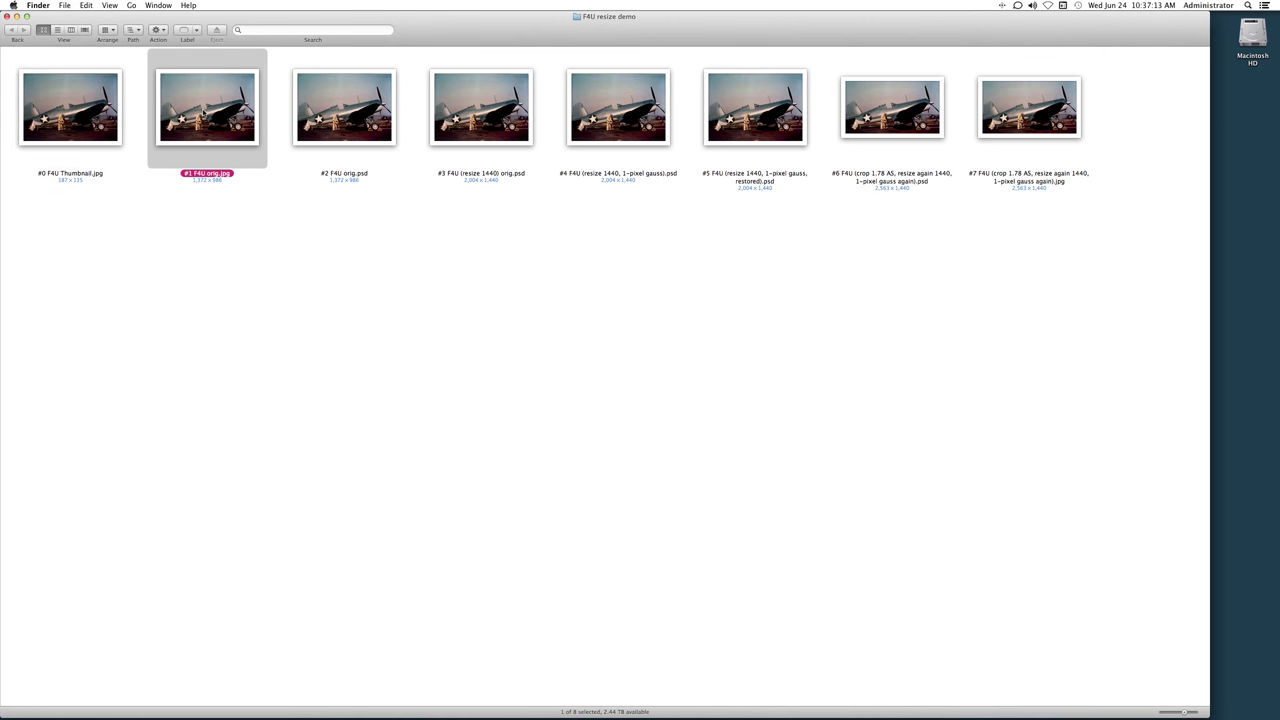
double_click(206, 110)
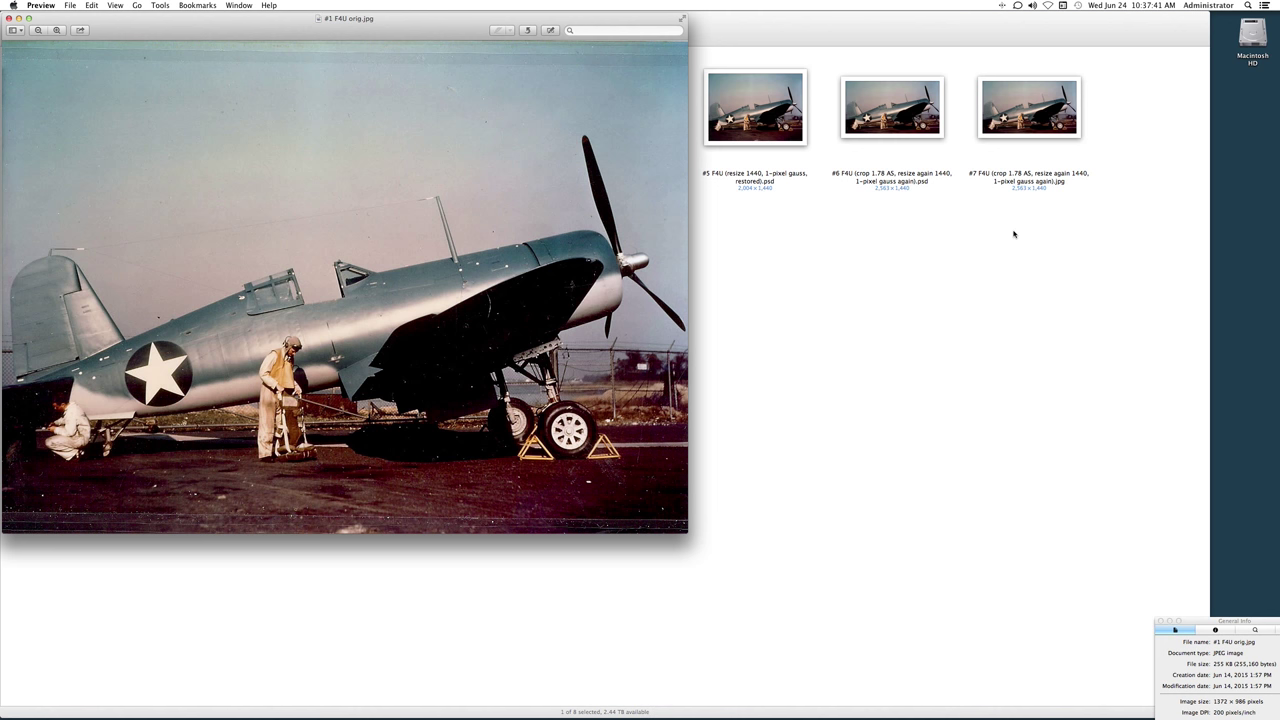
drag(307, 19, 104, 45)
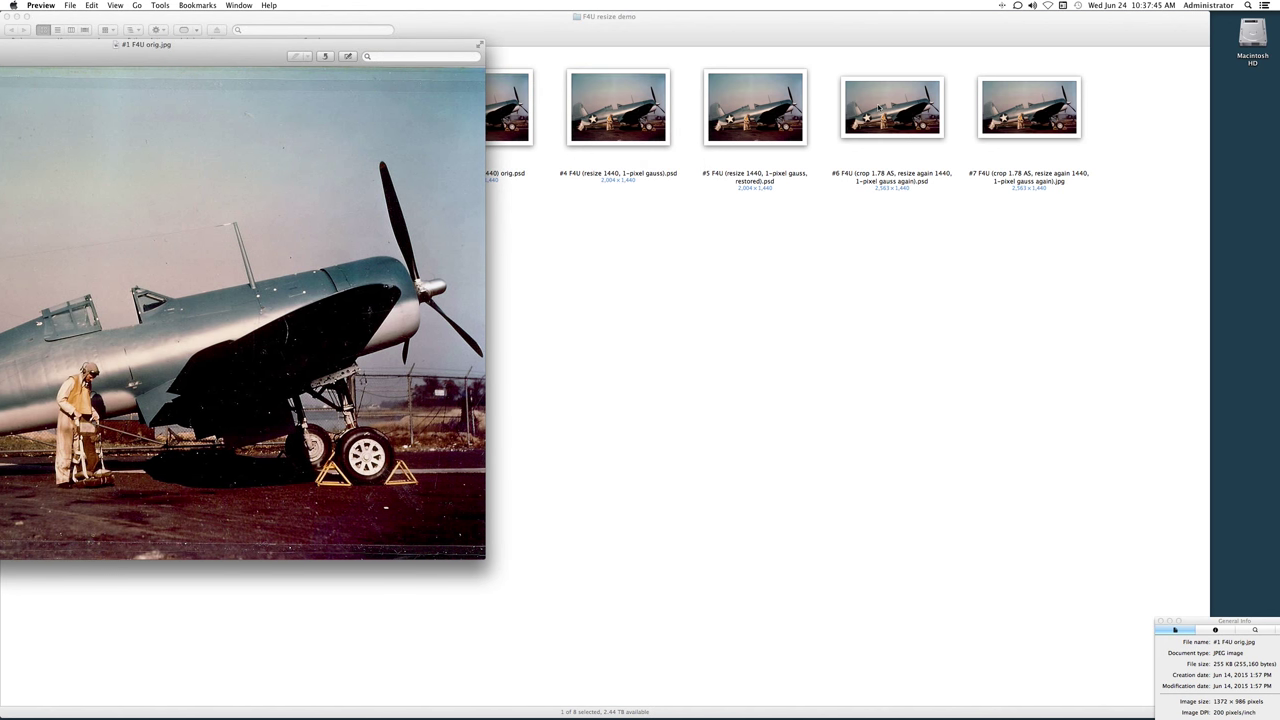
Open the #5 restored version beside the original, then close it
double_click(735, 113)
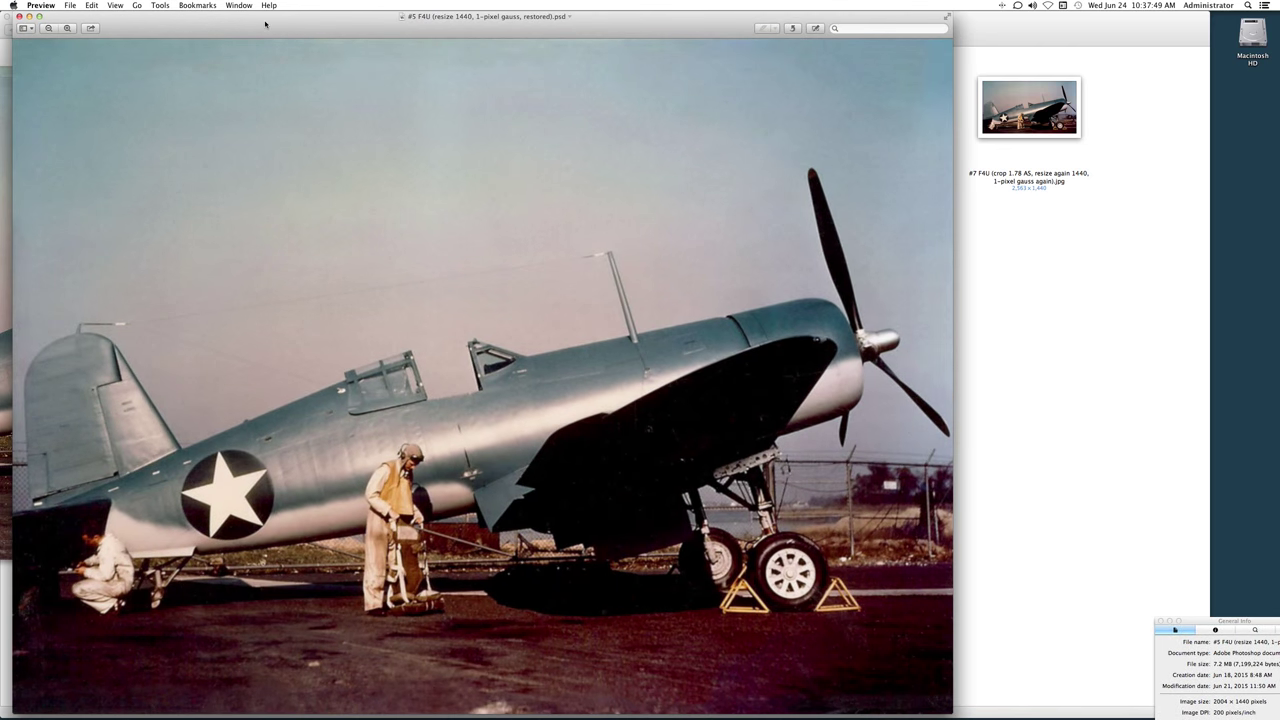
drag(270, 25, 632, 13)
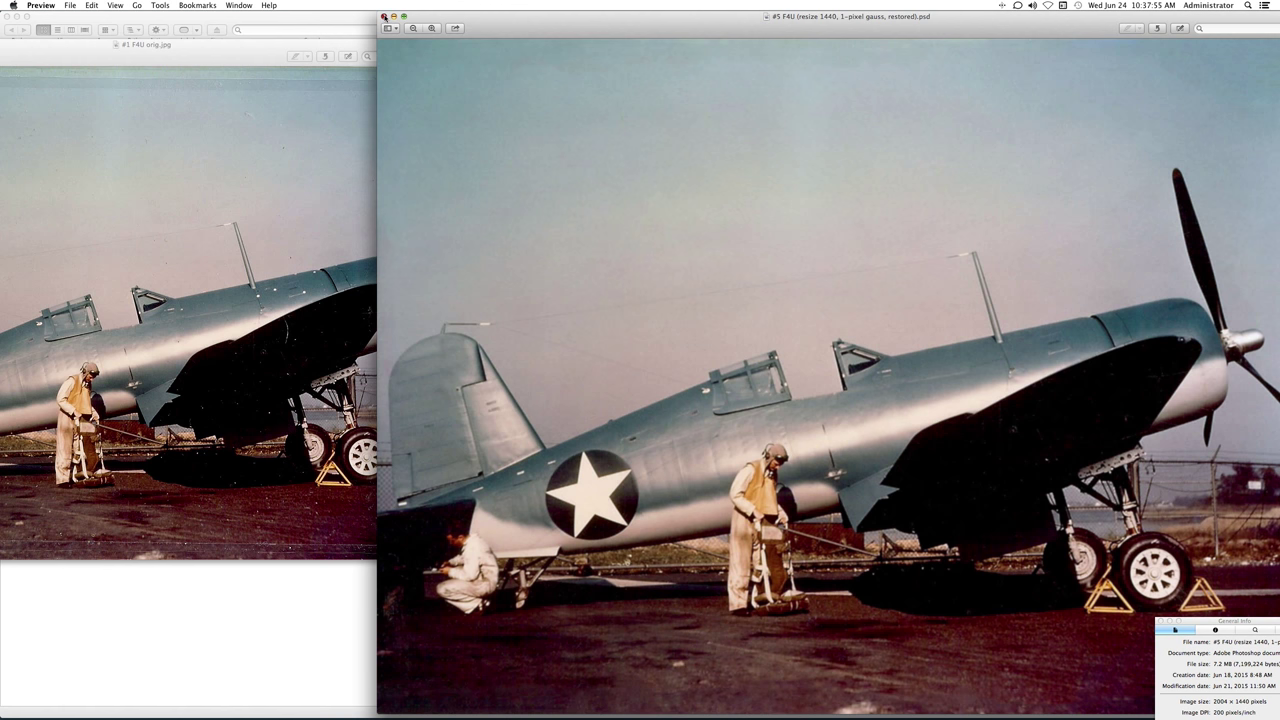
click(384, 16)
Open the #6 cropped version, compare it against the original, then close both
click(890, 112)
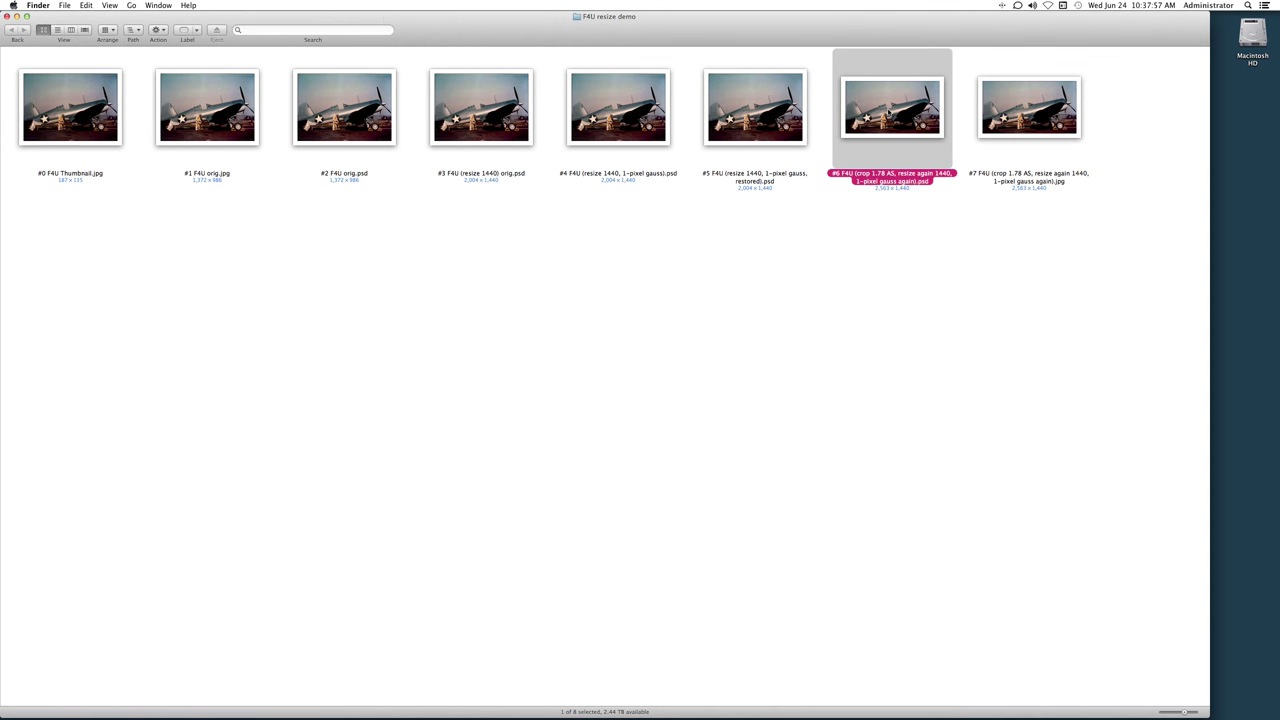
double_click(889, 112)
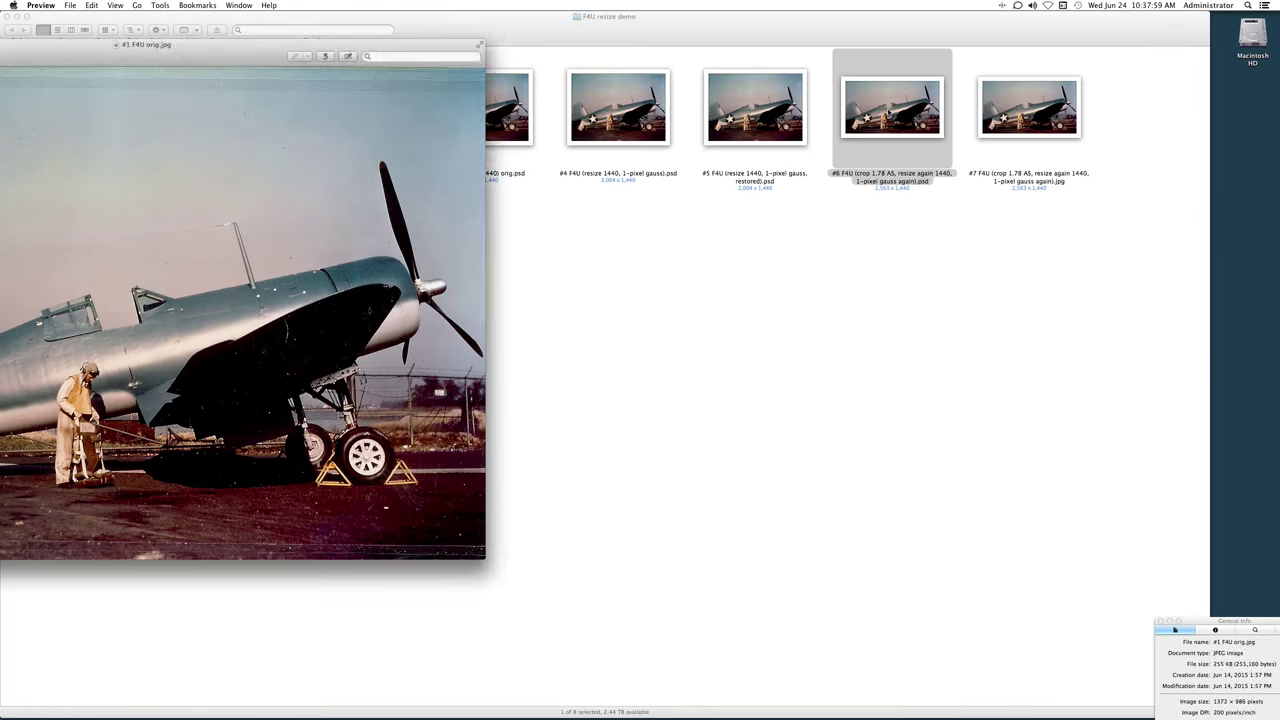
drag(171, 19, 390, 17)
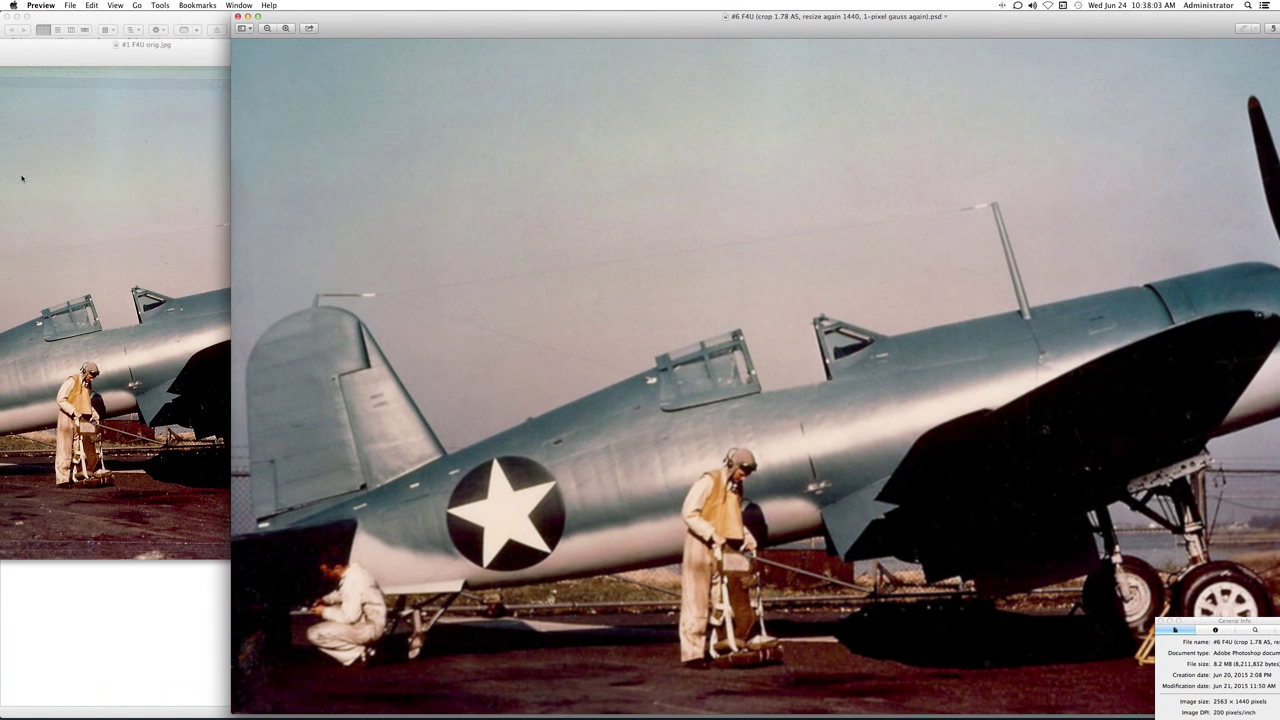
click(56, 156)
drag(224, 47, 801, 148)
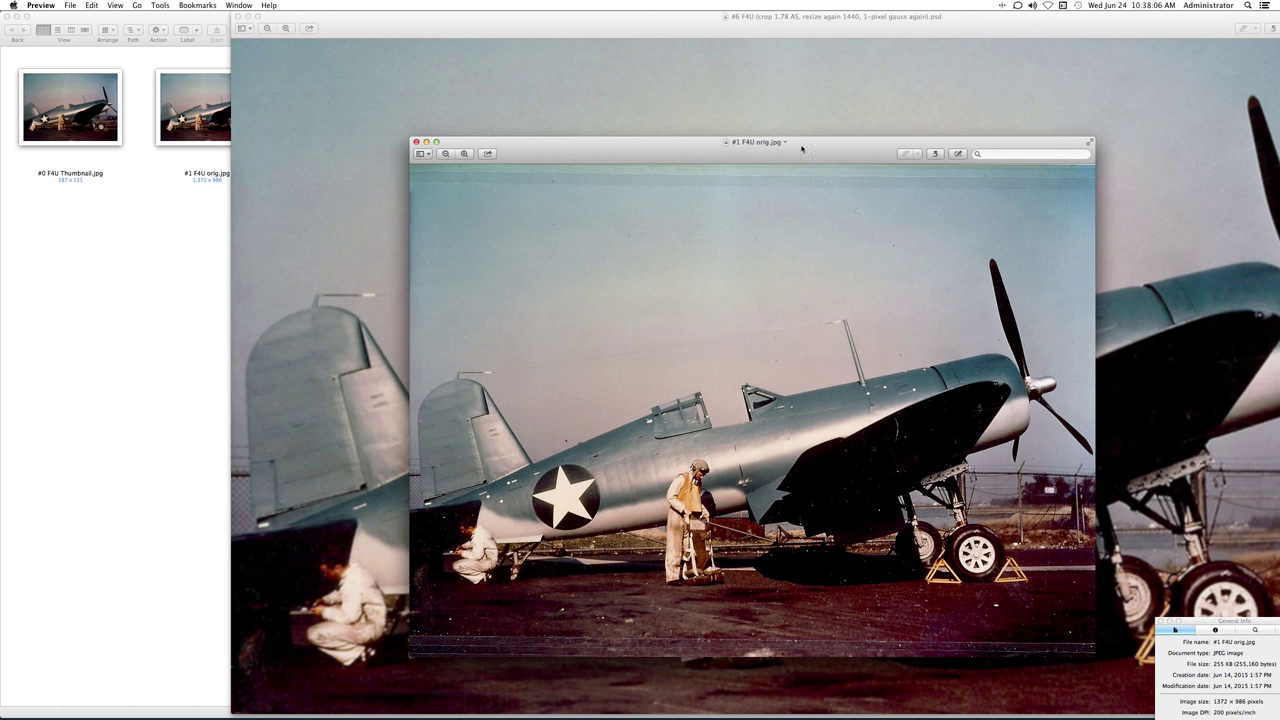
click(416, 142)
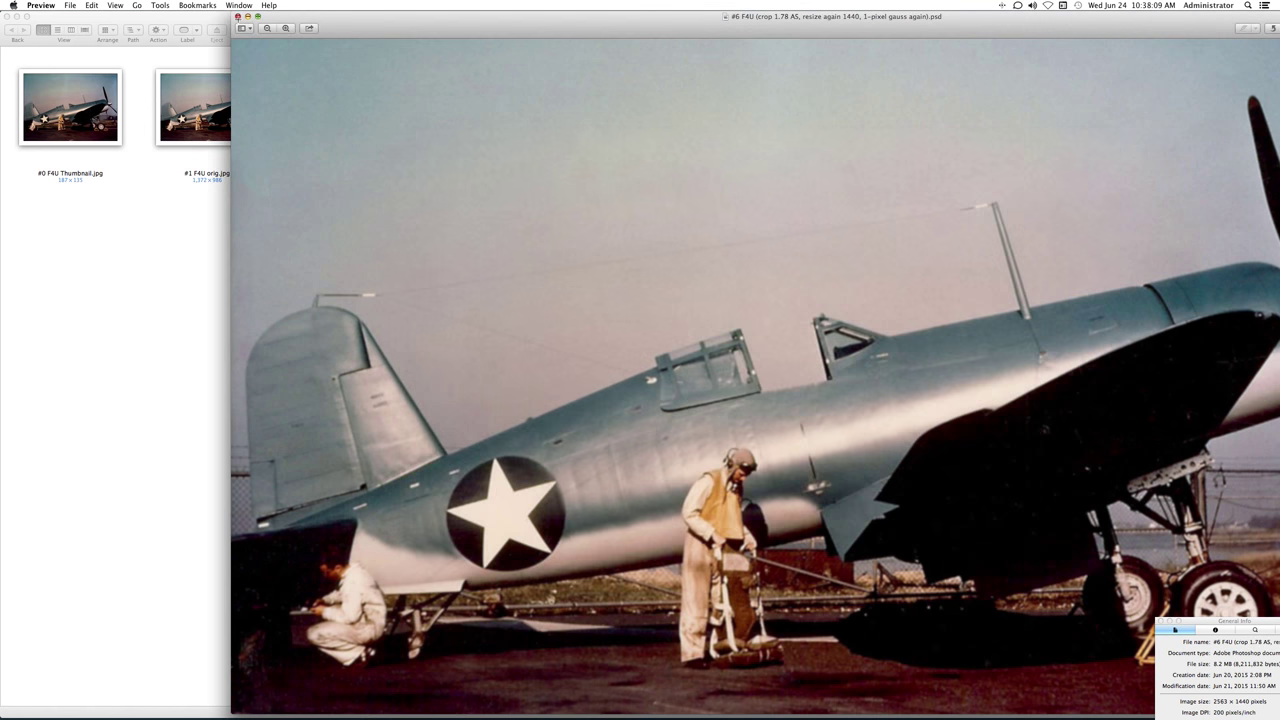
click(238, 17)
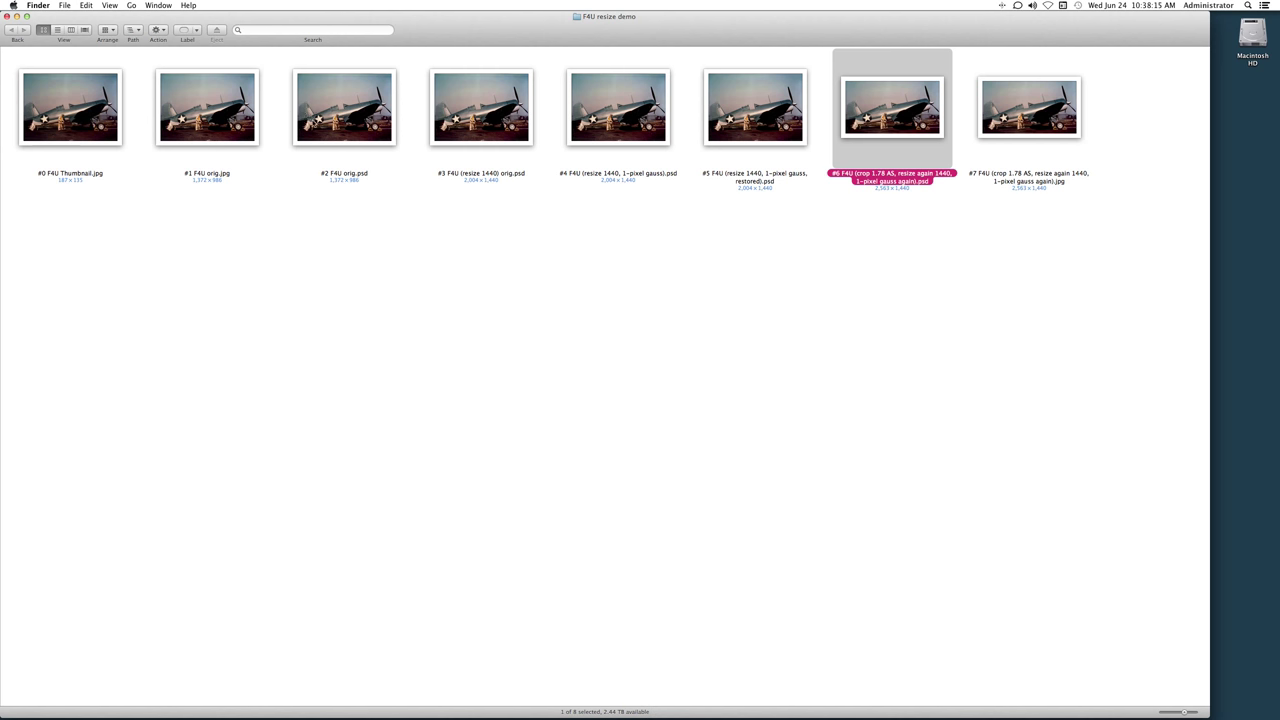
Select #1 F4U orig.jpg and #2 F4U orig.psd together in Finder
click(217, 116)
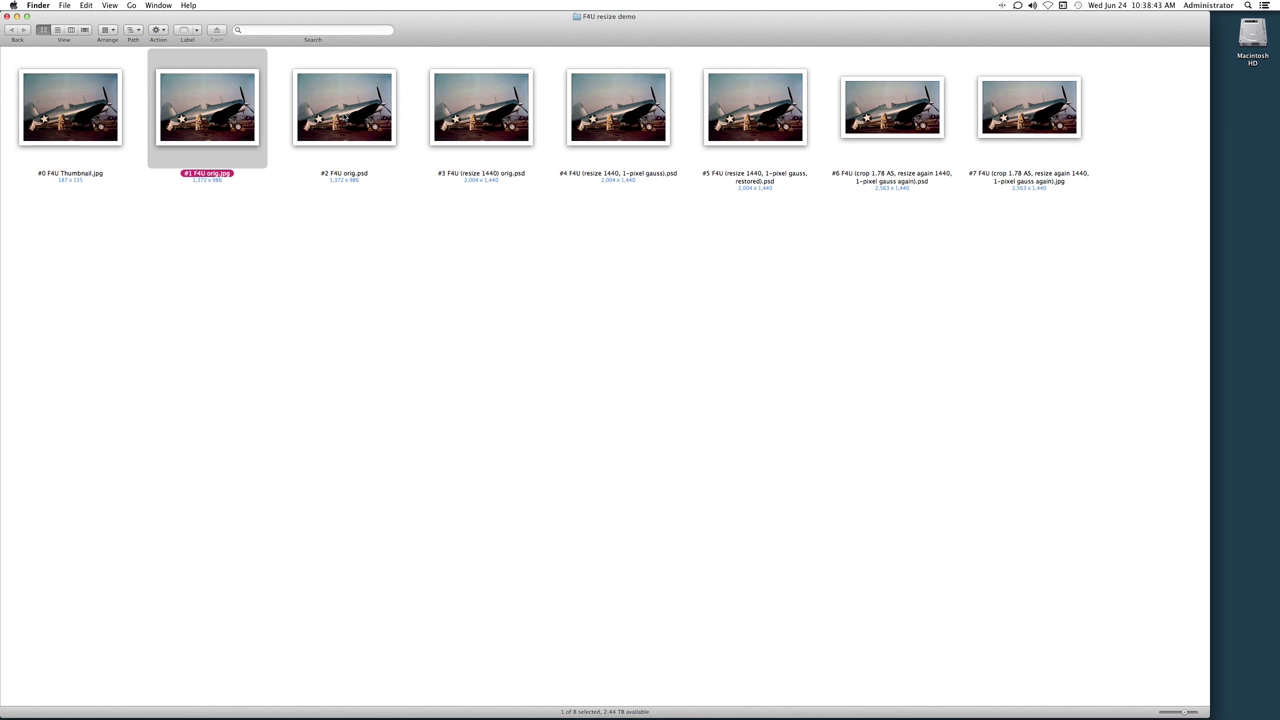
click(343, 118)
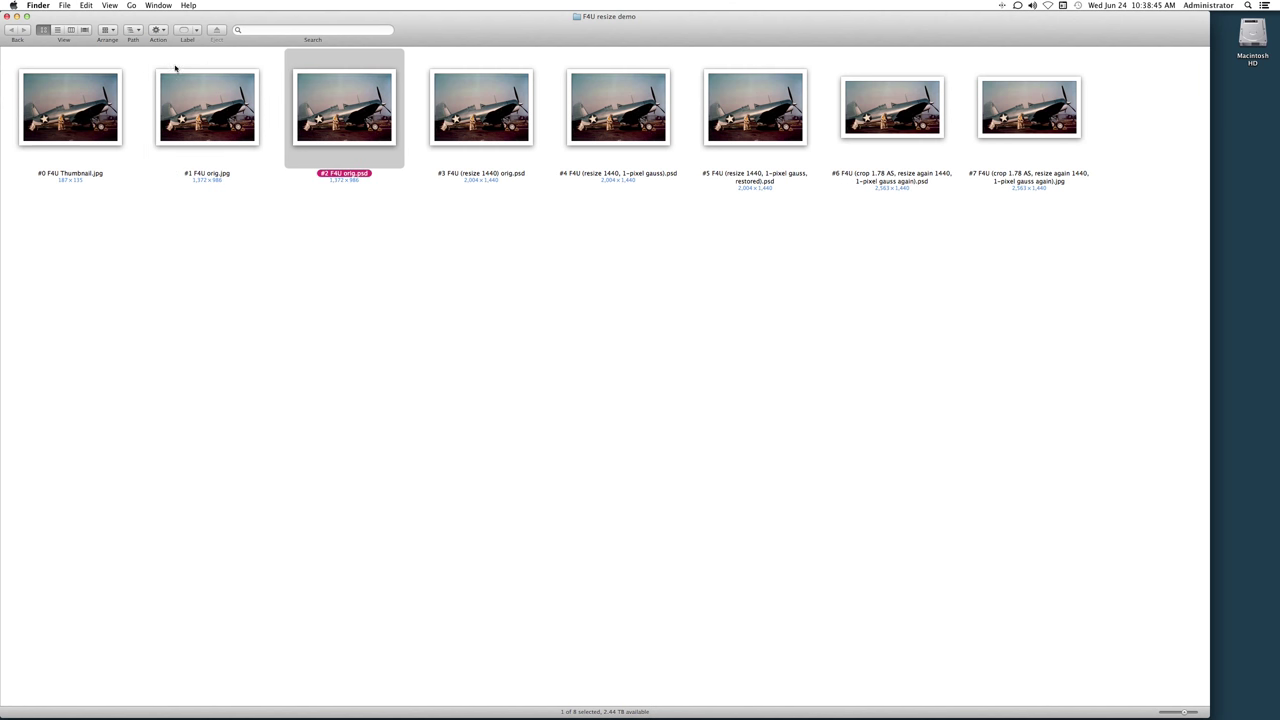
click(207, 108)
shift+click(341, 122)
Open both originals in one Preview window and display #2 F4U orig.psd (3.7 MB)
key(super+o)
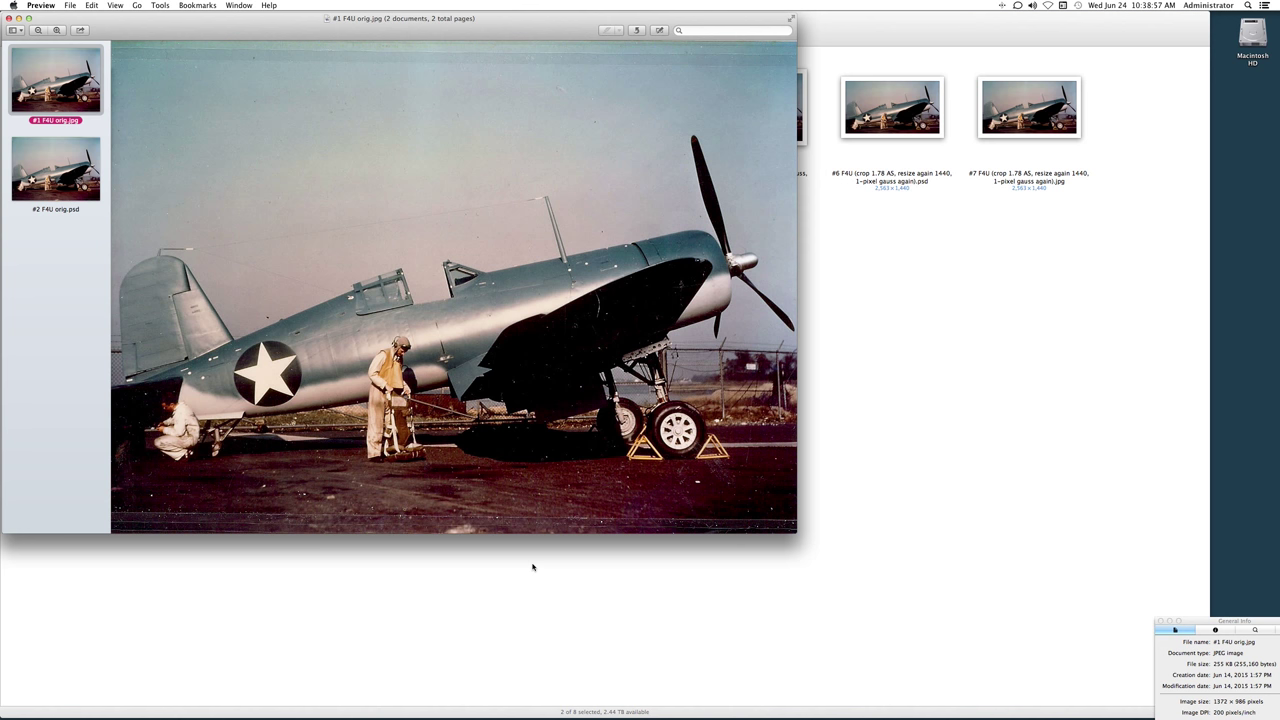
click(31, 178)
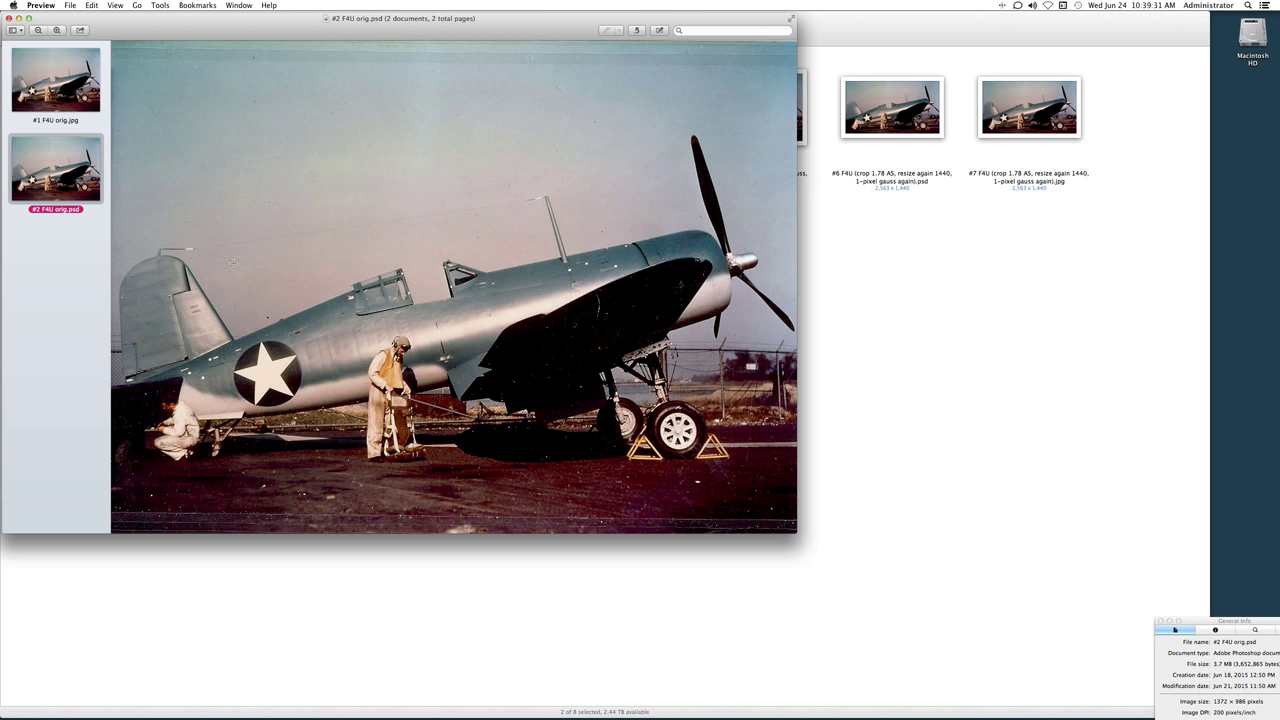
Close the shared viewer and view #1 F4U orig.jpg on its own
click(8, 18)
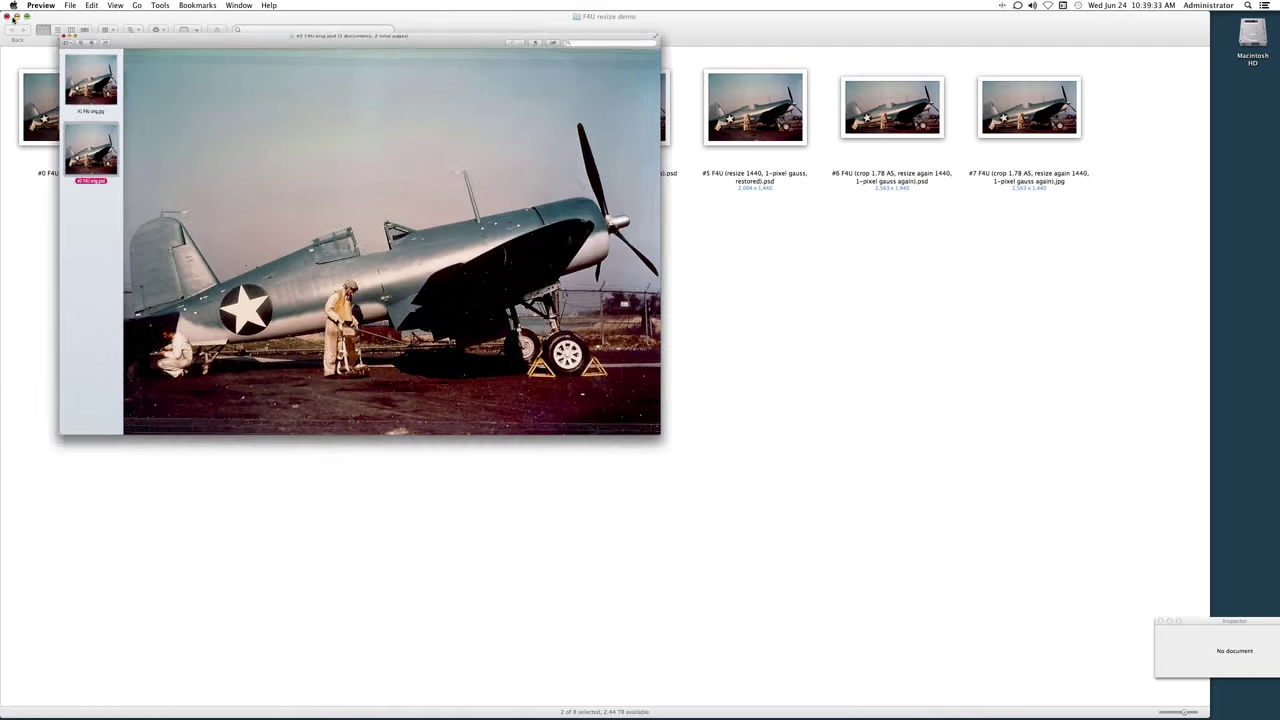
click(348, 261)
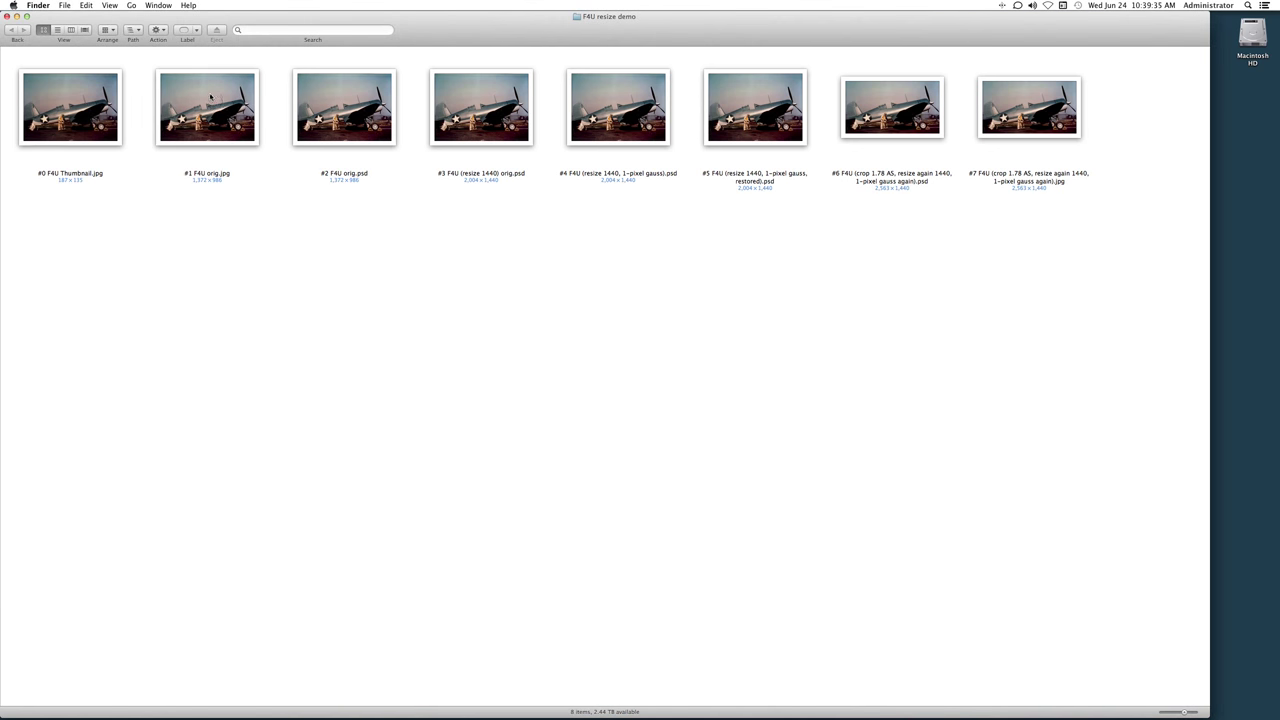
double_click(209, 102)
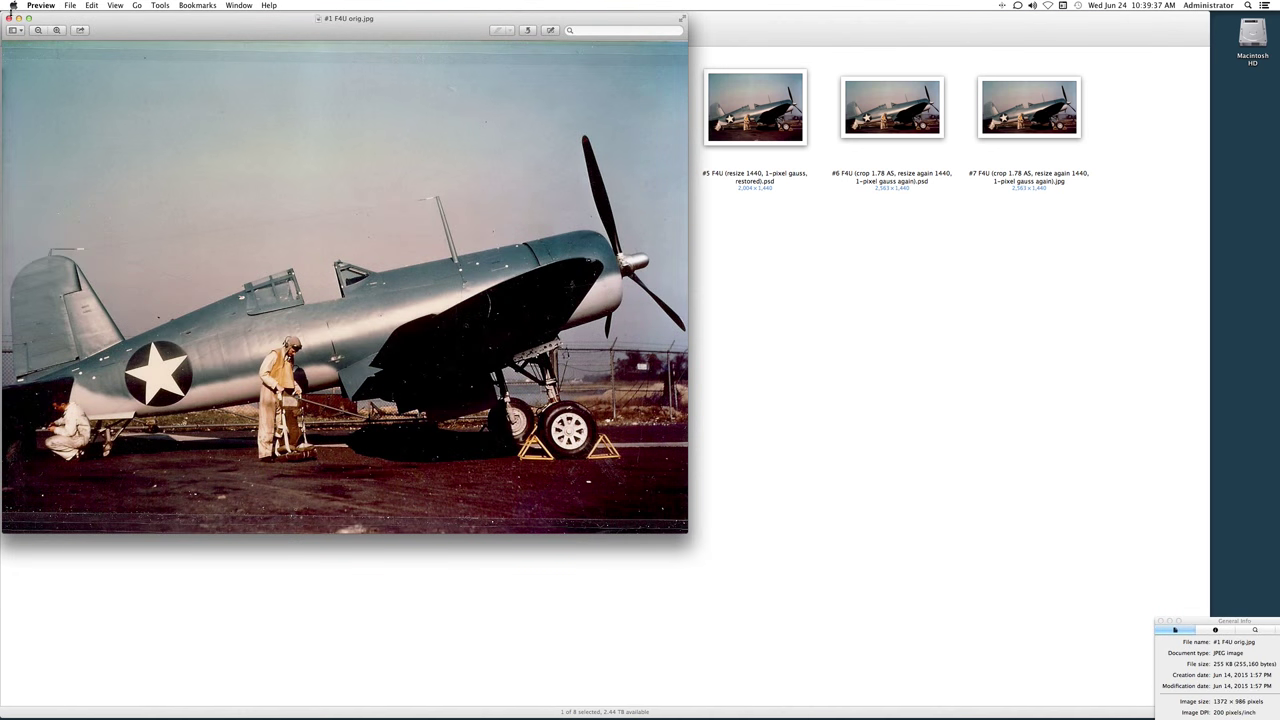
click(8, 18)
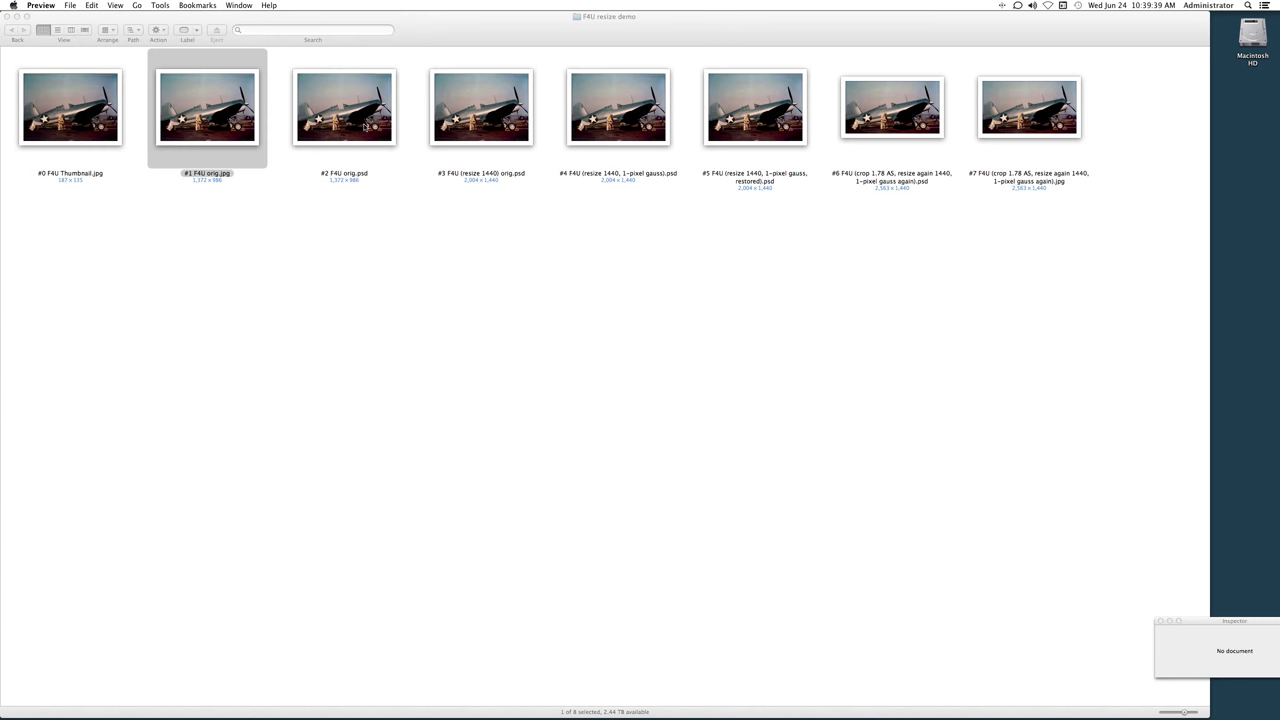
View #2 F4U orig.psd, then the 2004 × 1440 #3 F4U (resize 1440) orig.psd, closing each
click(352, 120)
double_click(352, 120)
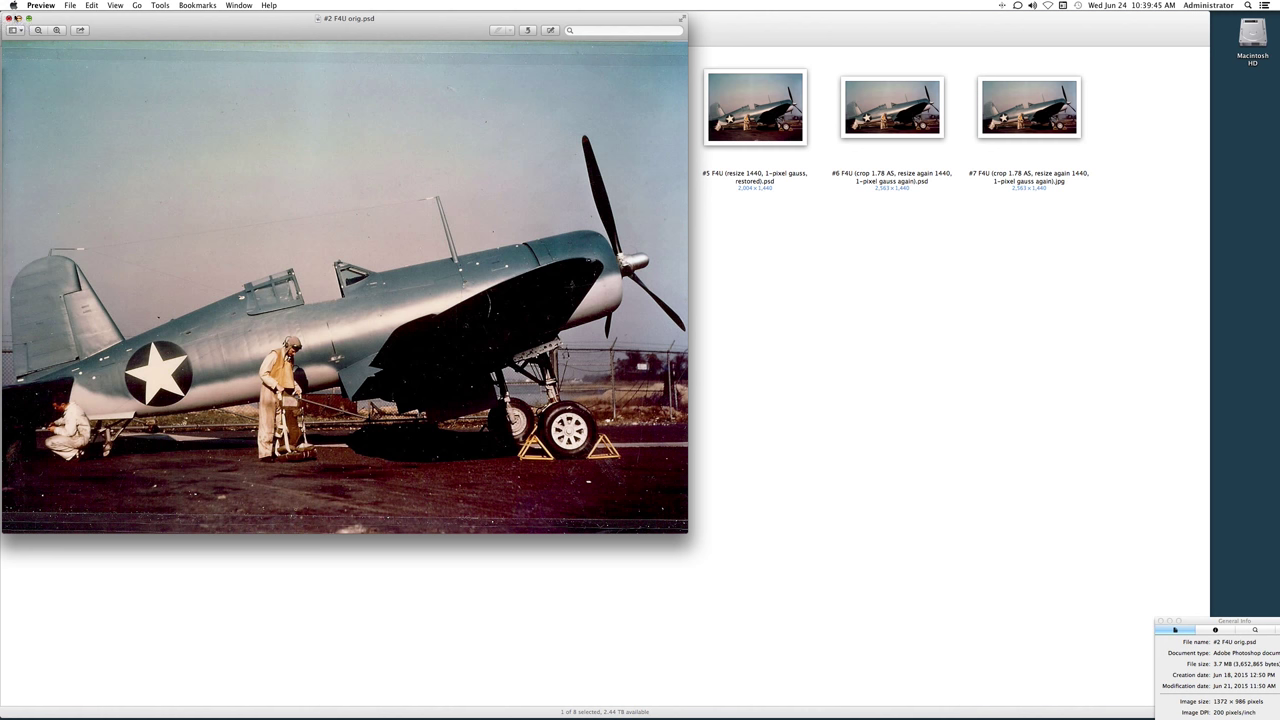
click(9, 19)
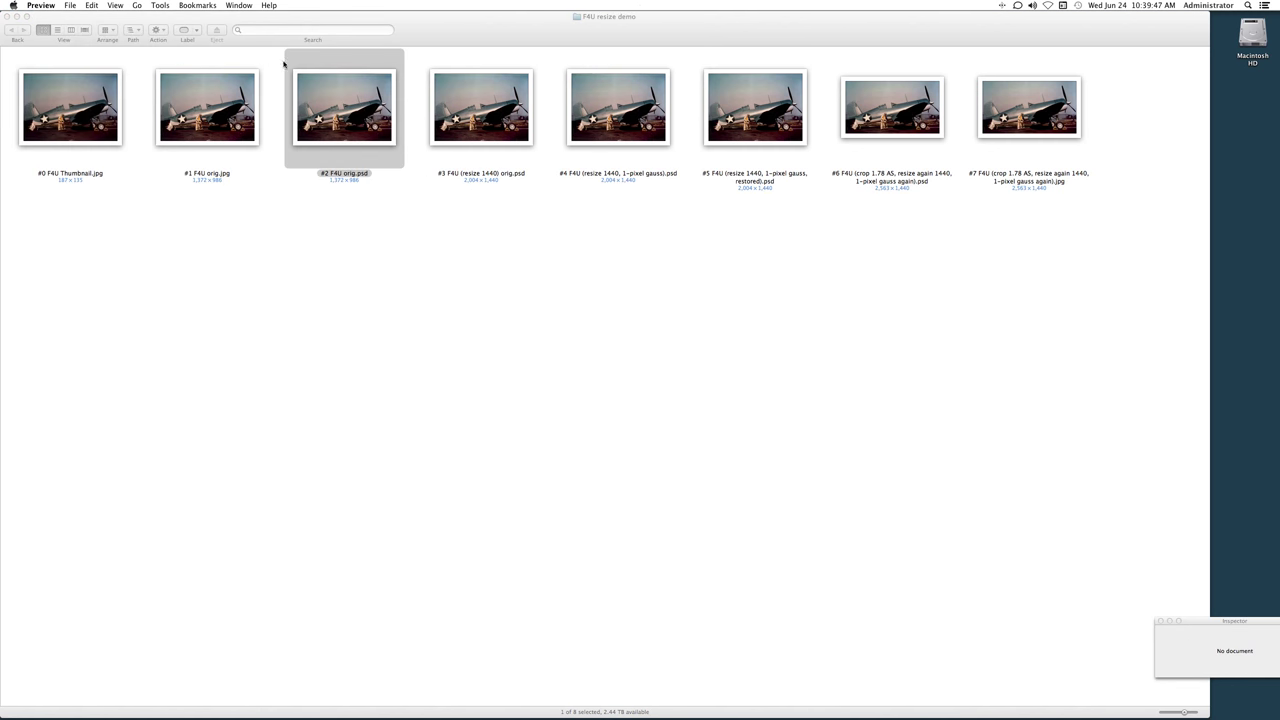
double_click(498, 123)
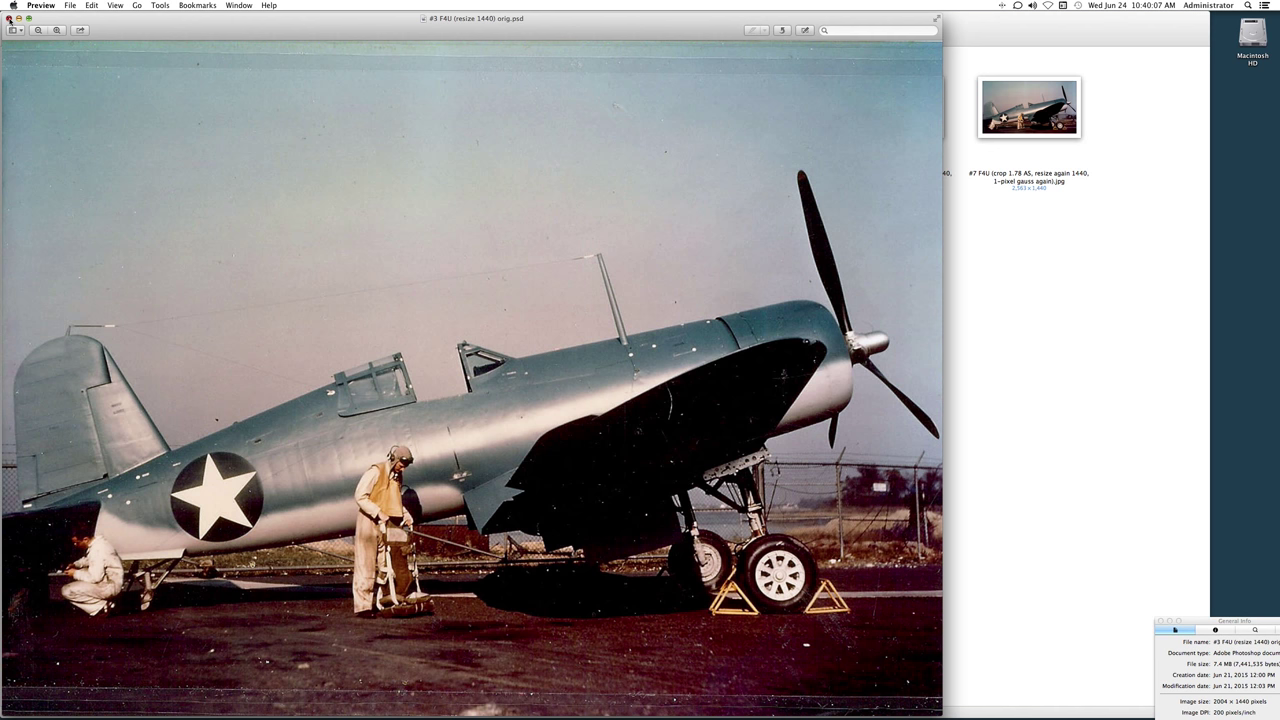
click(9, 19)
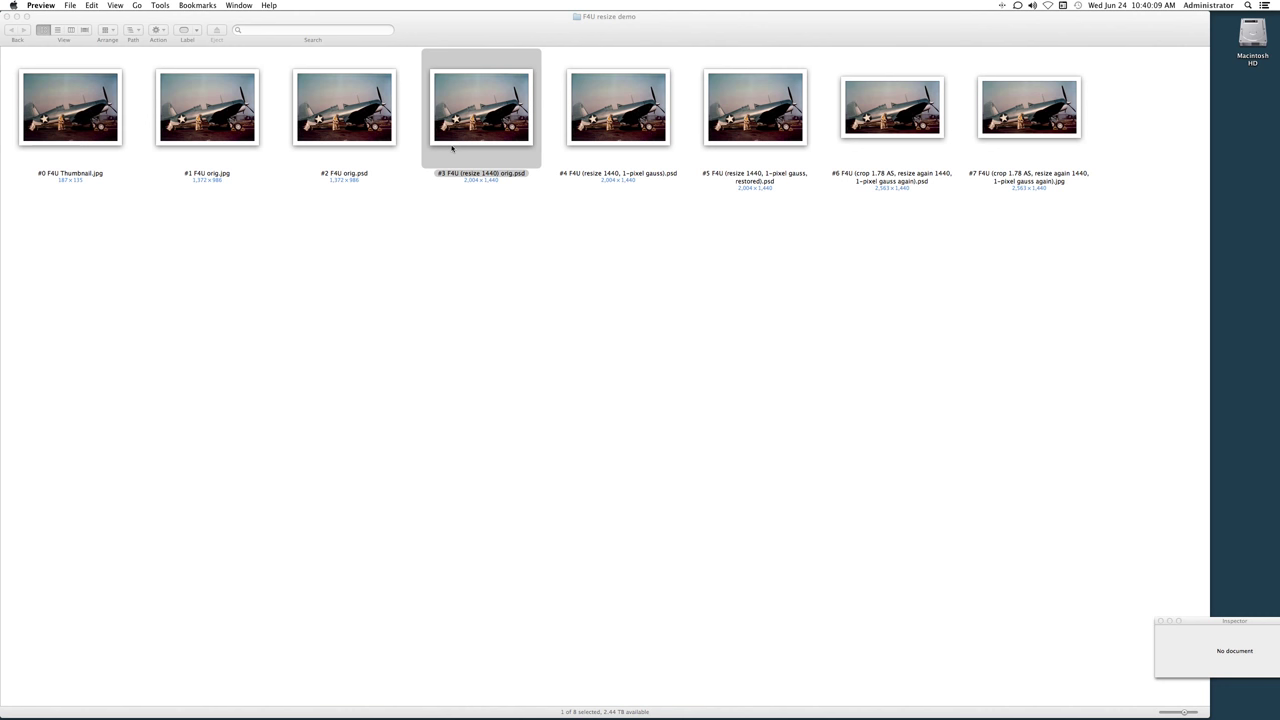
Preview #4 blurred alone, then open #3 and #4 together at actual pixel size
double_click(641, 101)
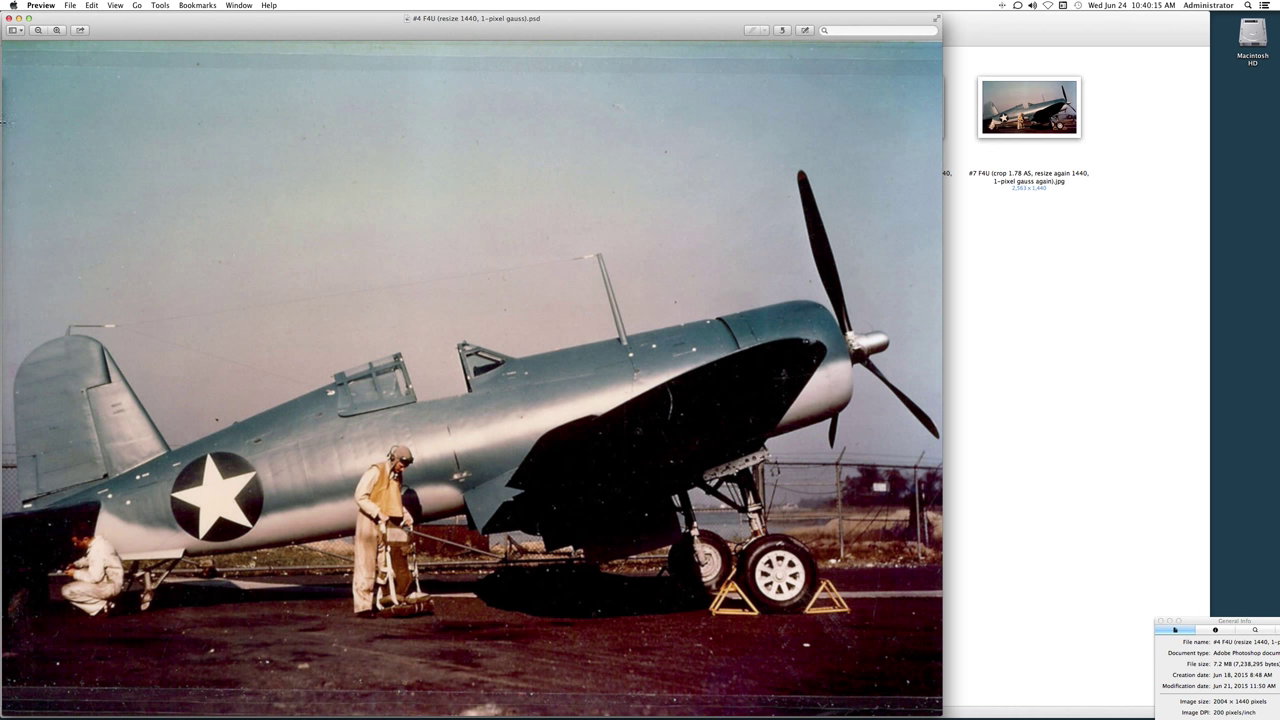
click(8, 18)
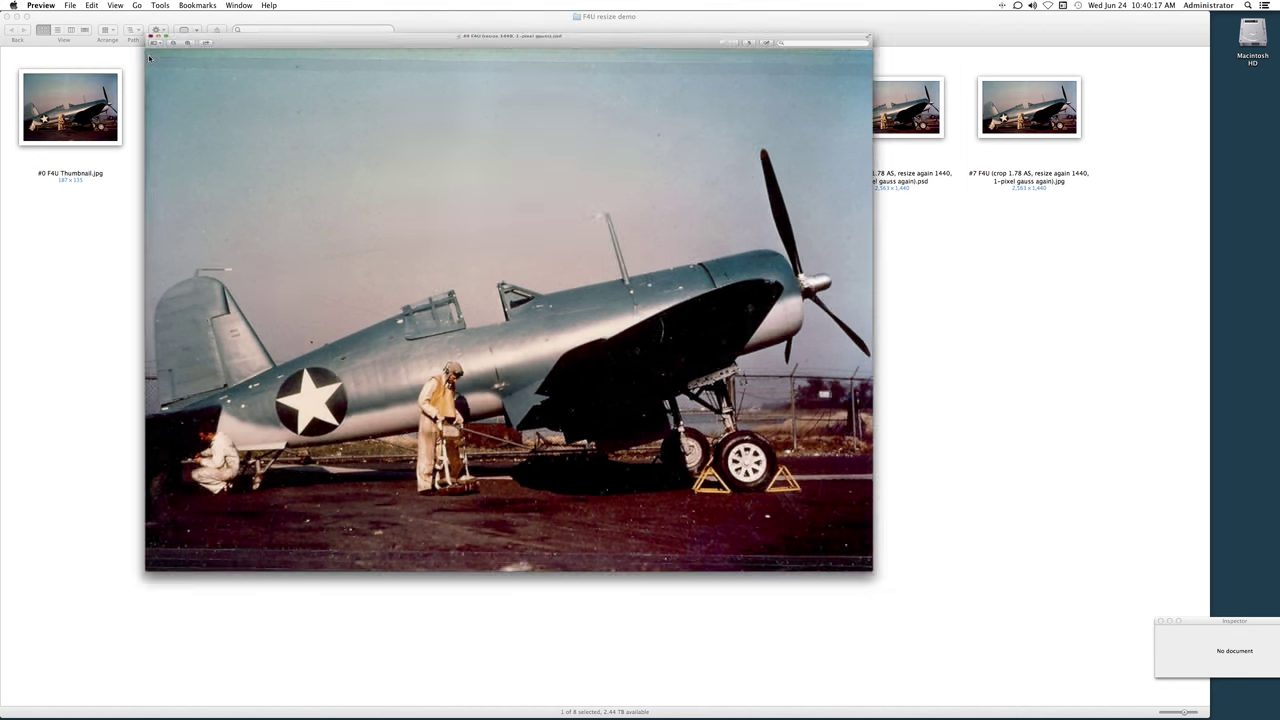
click(468, 92)
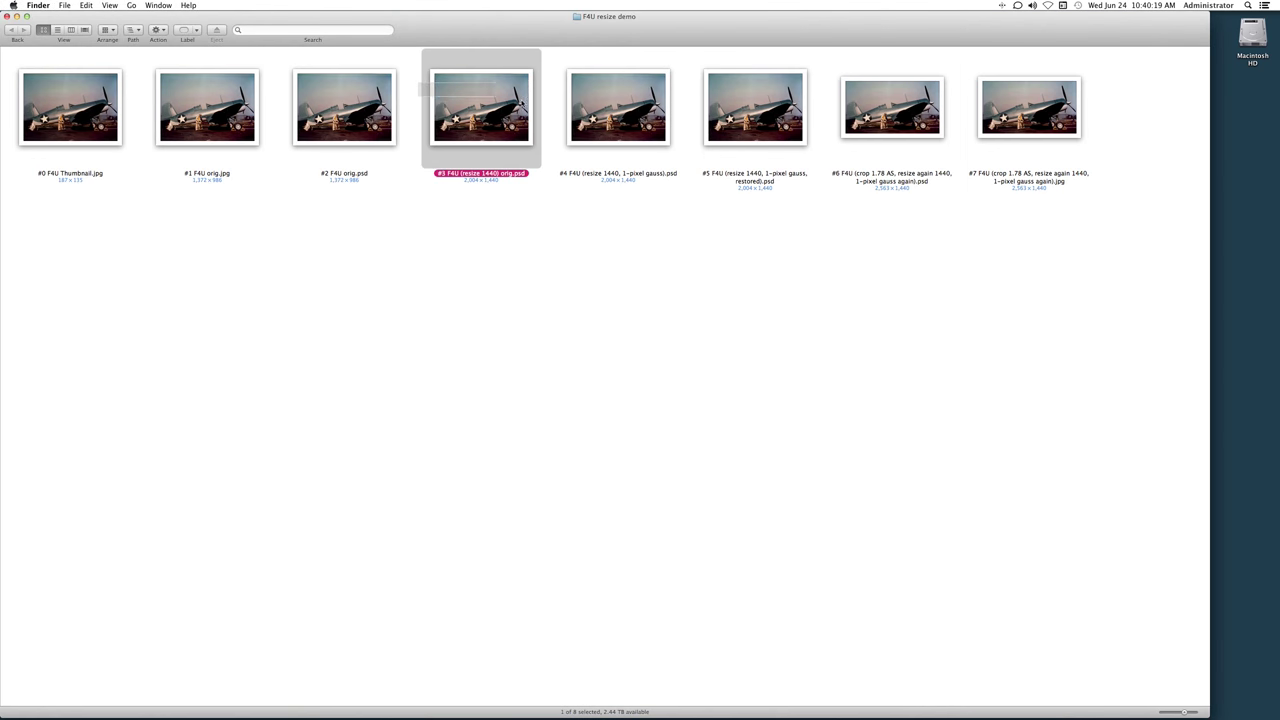
shift+click(600, 110)
double_click(629, 115)
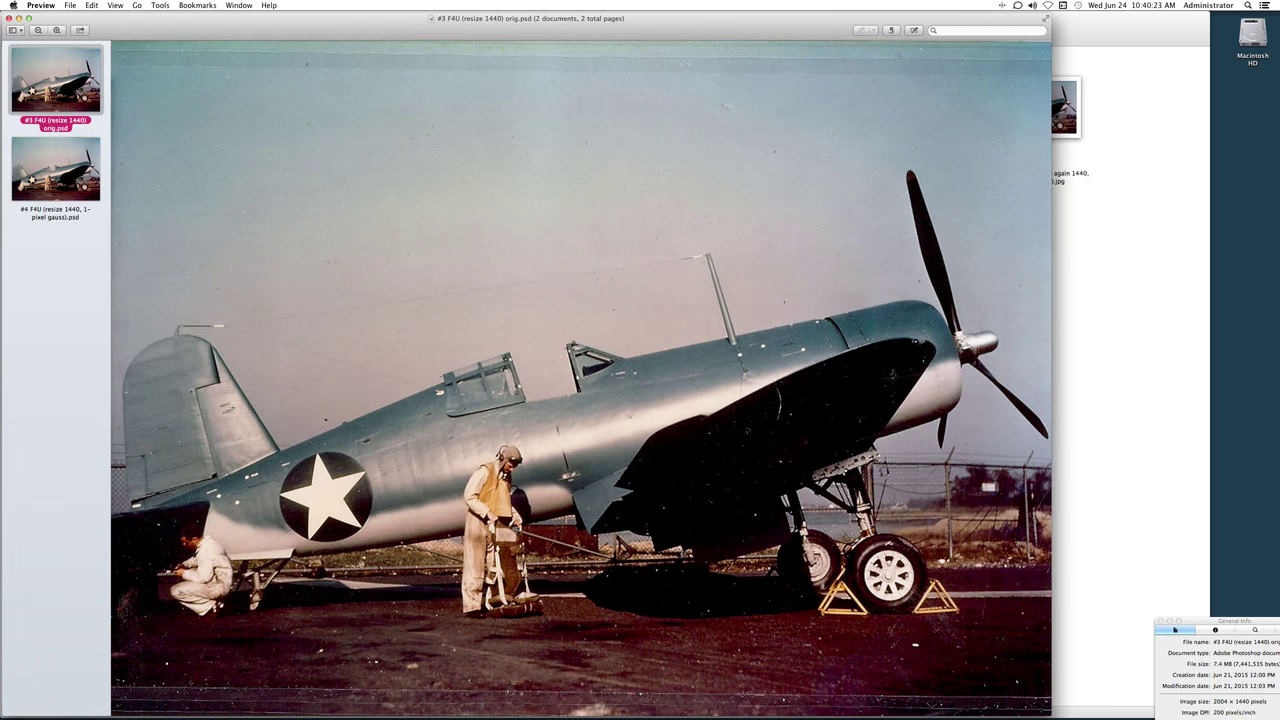
key(super+0)
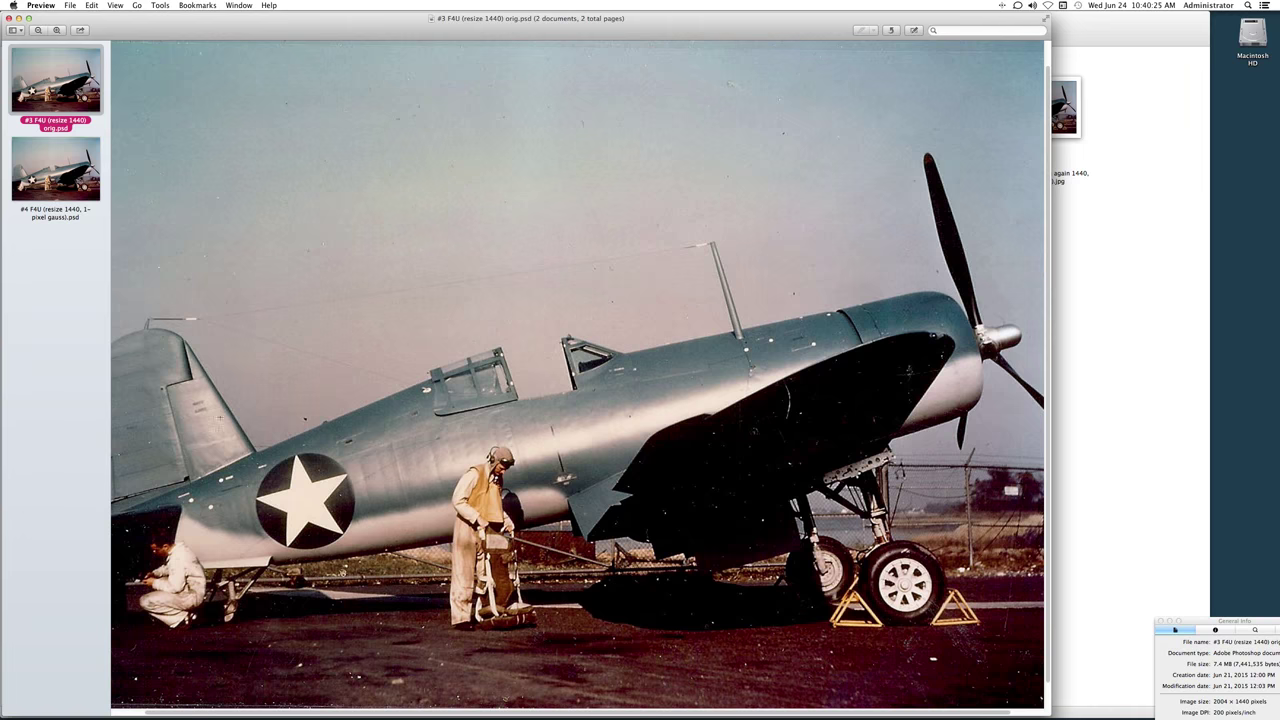
Toggle between the #3 original and #4 blurred images at full size, then close the window
click(55, 170)
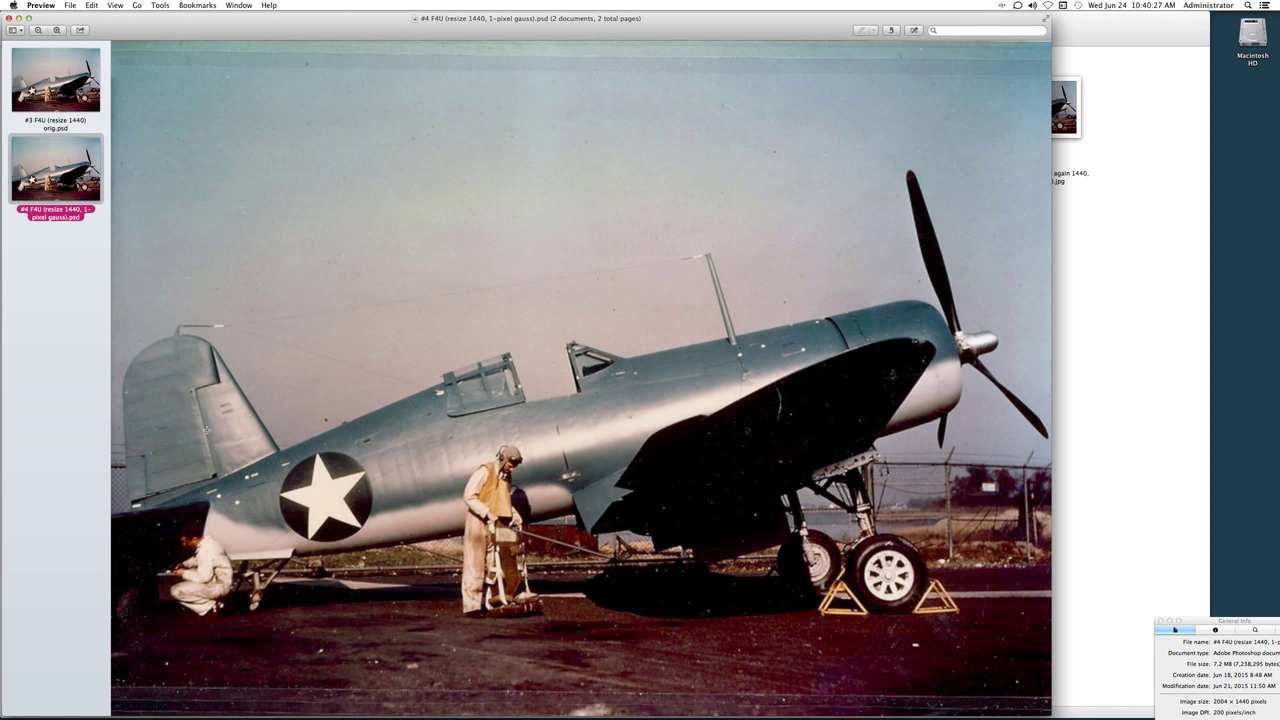
key(Up)
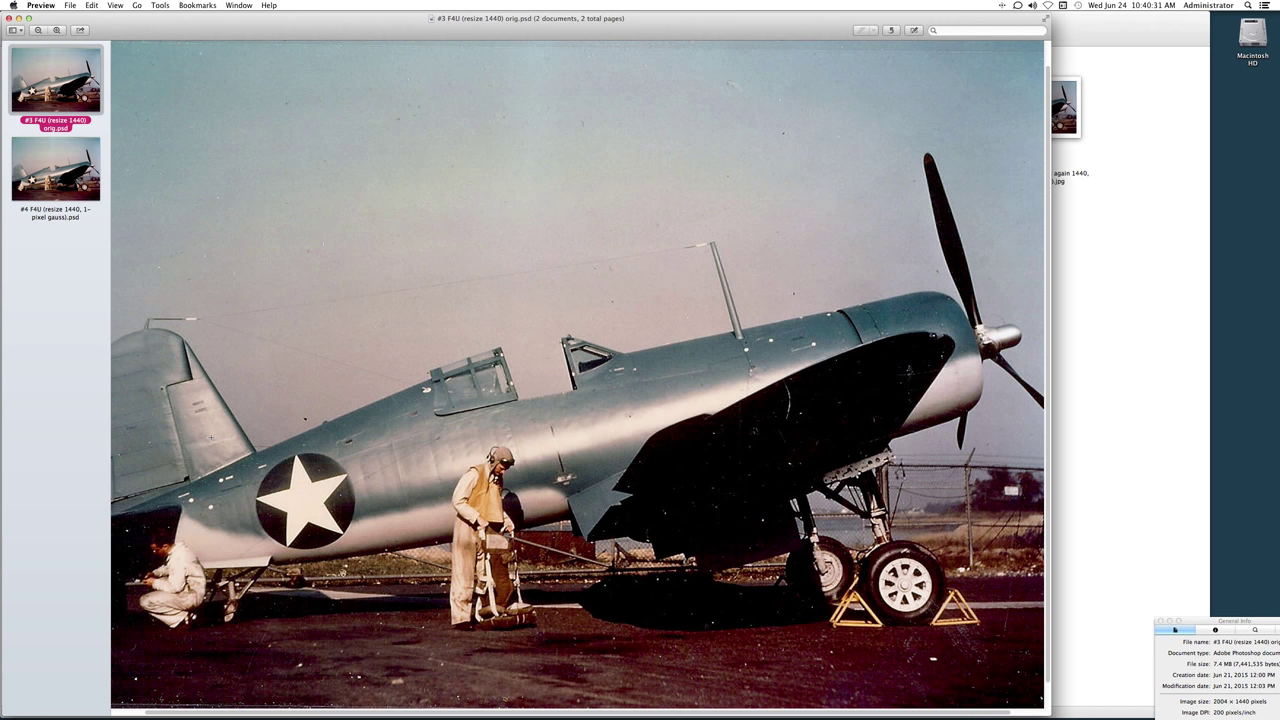
key(Down)
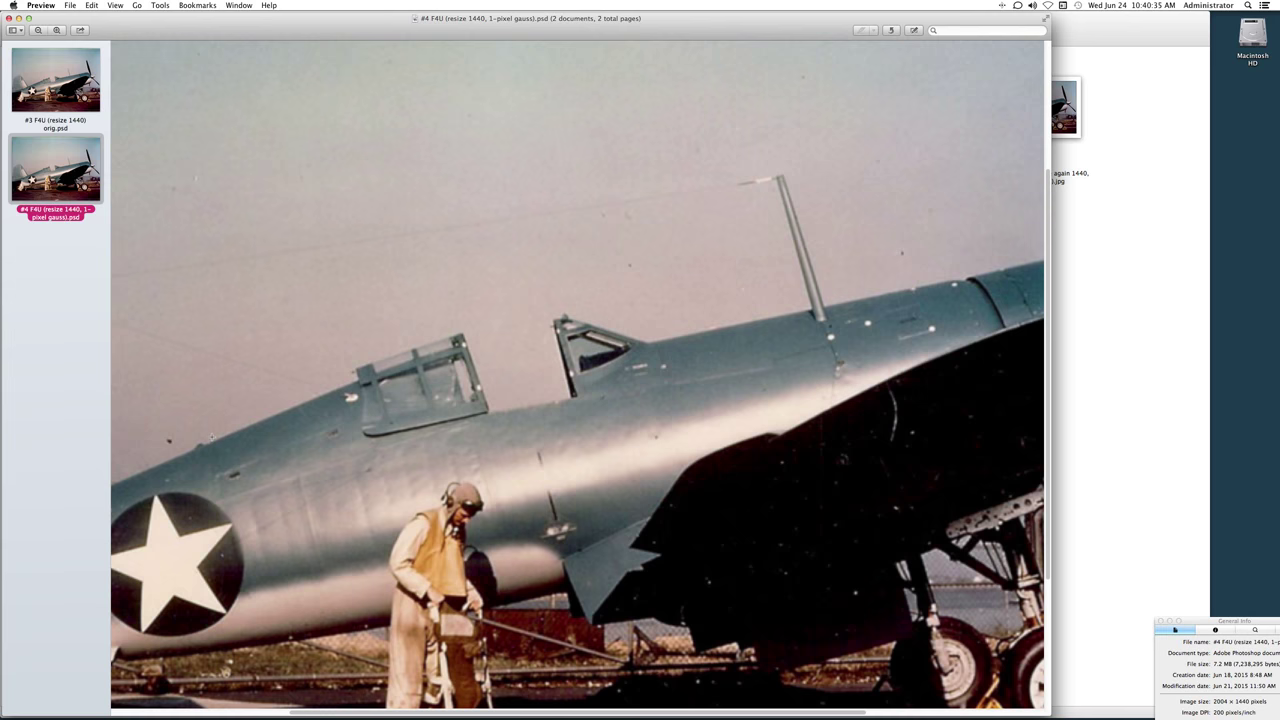
scroll(209, 436, left, 5)
key(Up)
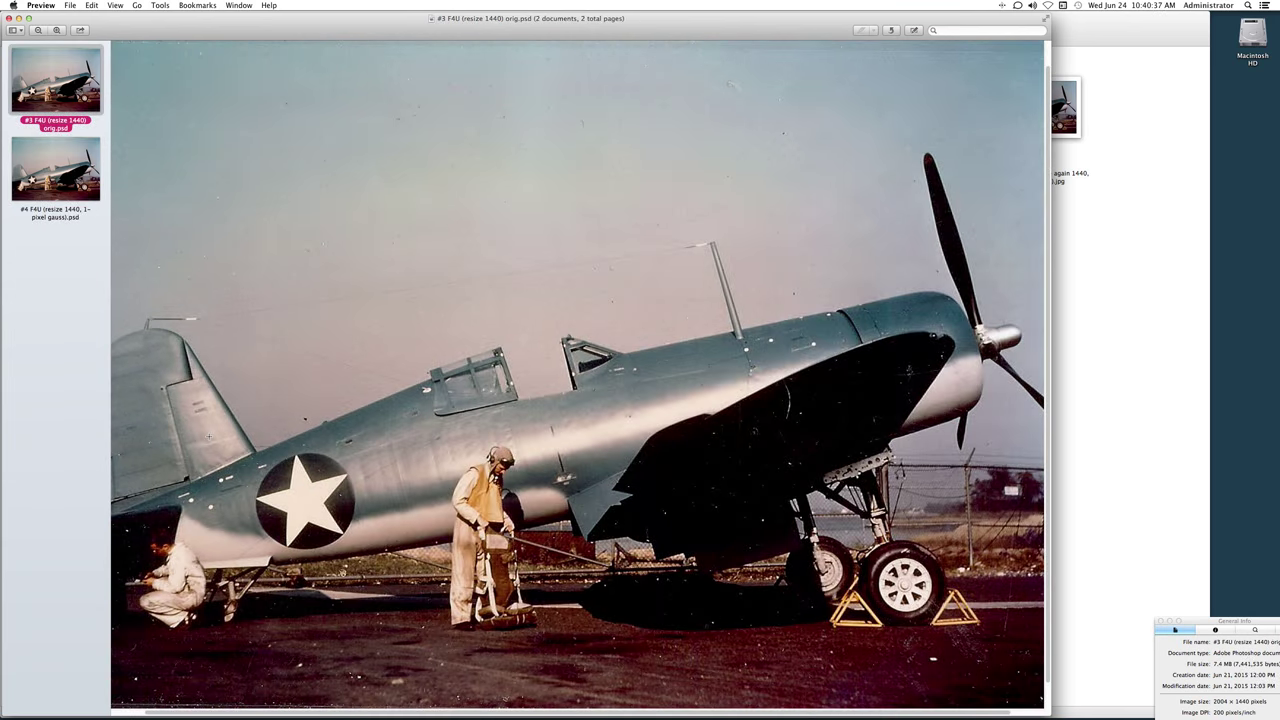
scroll(209, 436, left, 5)
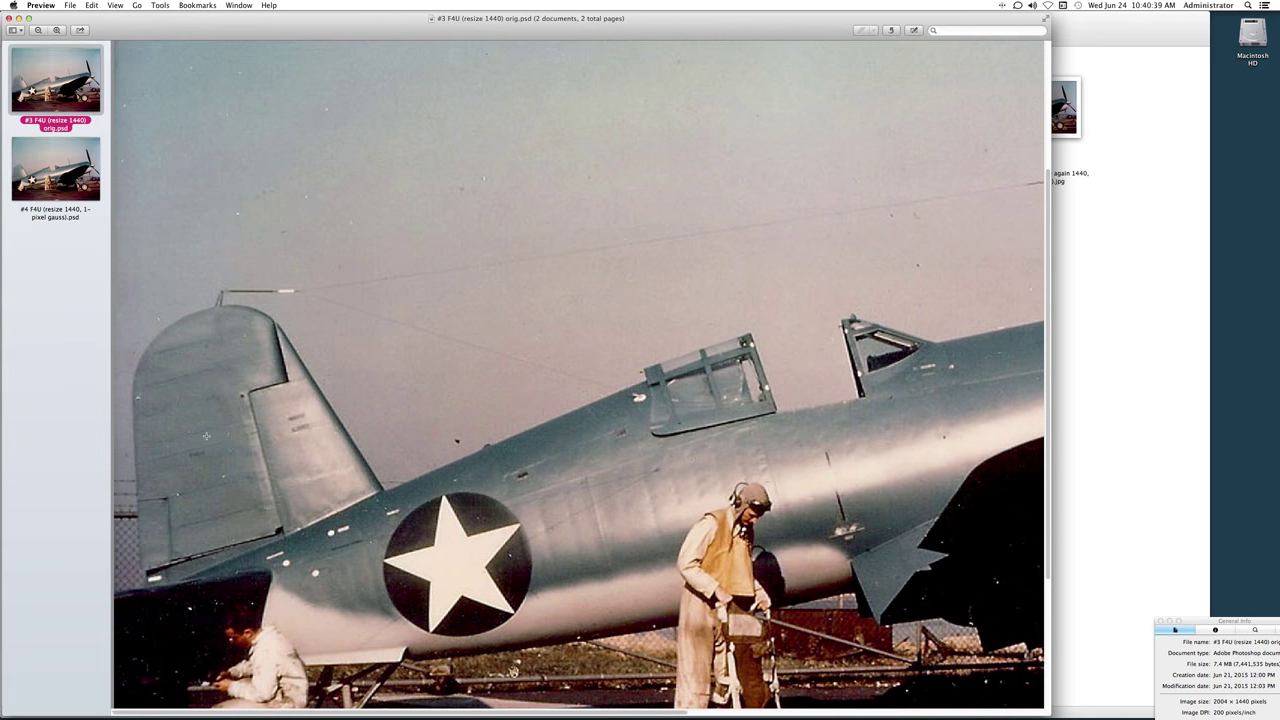
key(Down)
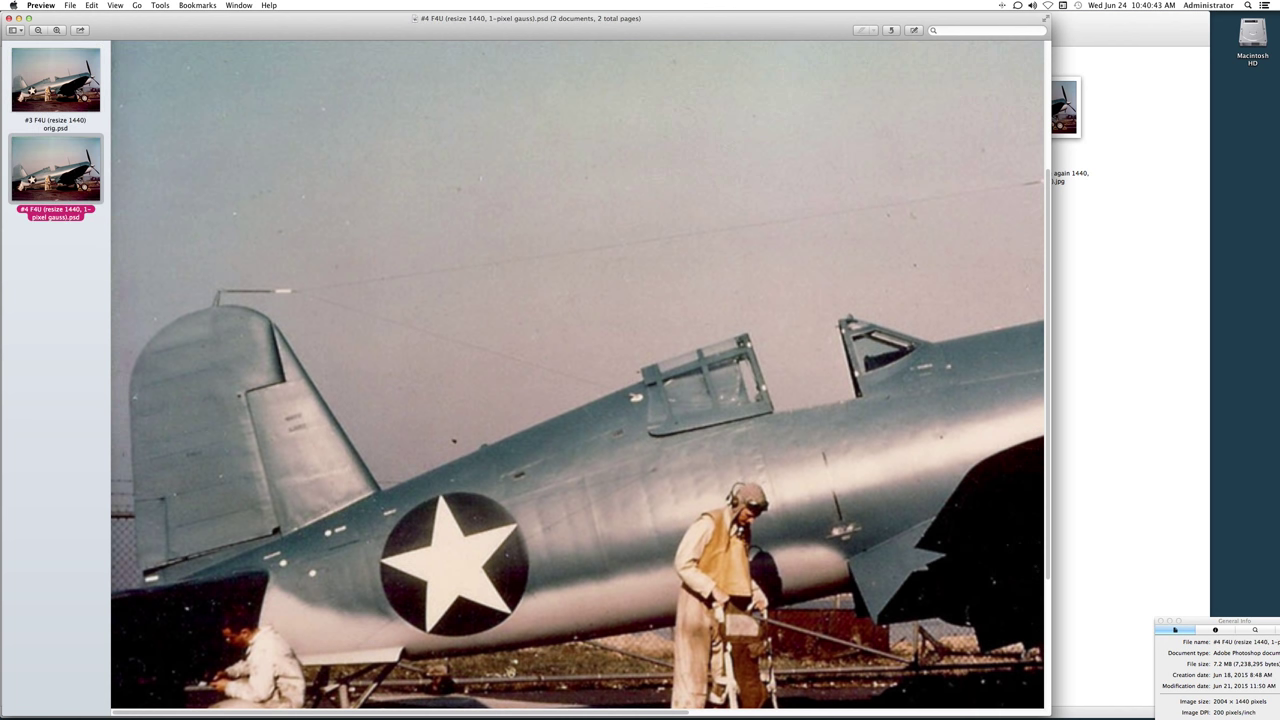
key(Up)
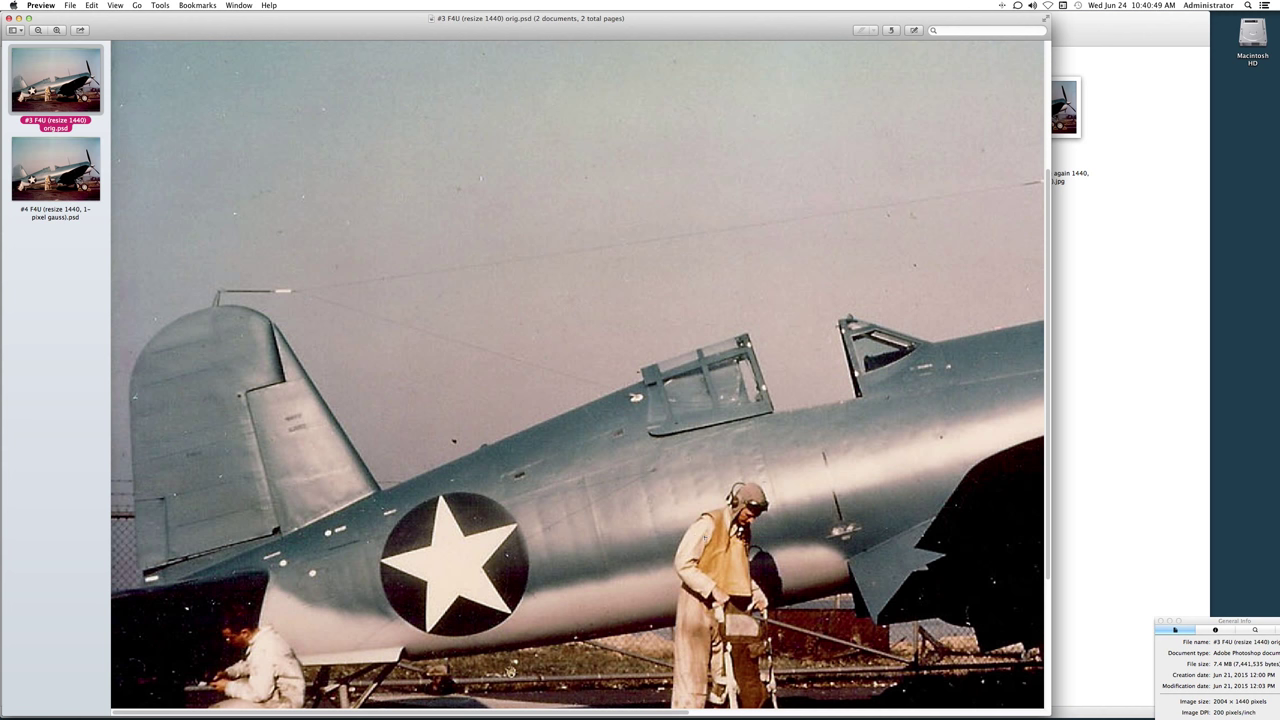
key(Down)
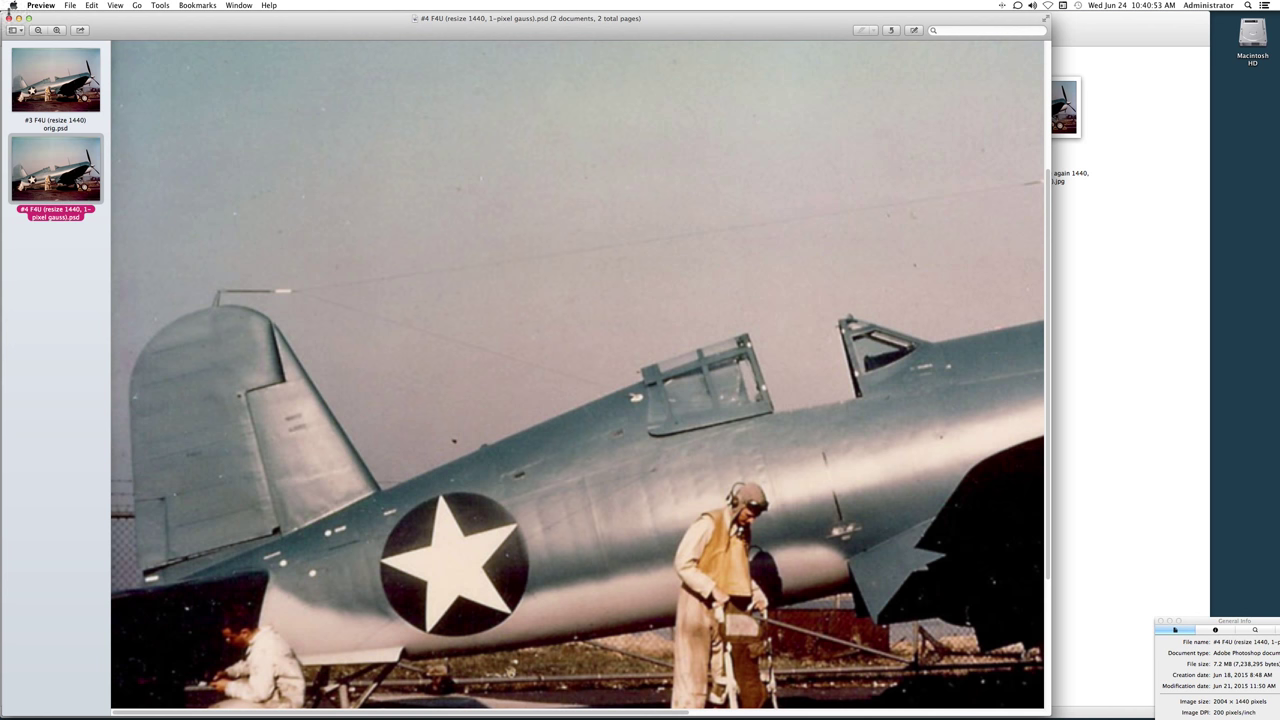
click(8, 17)
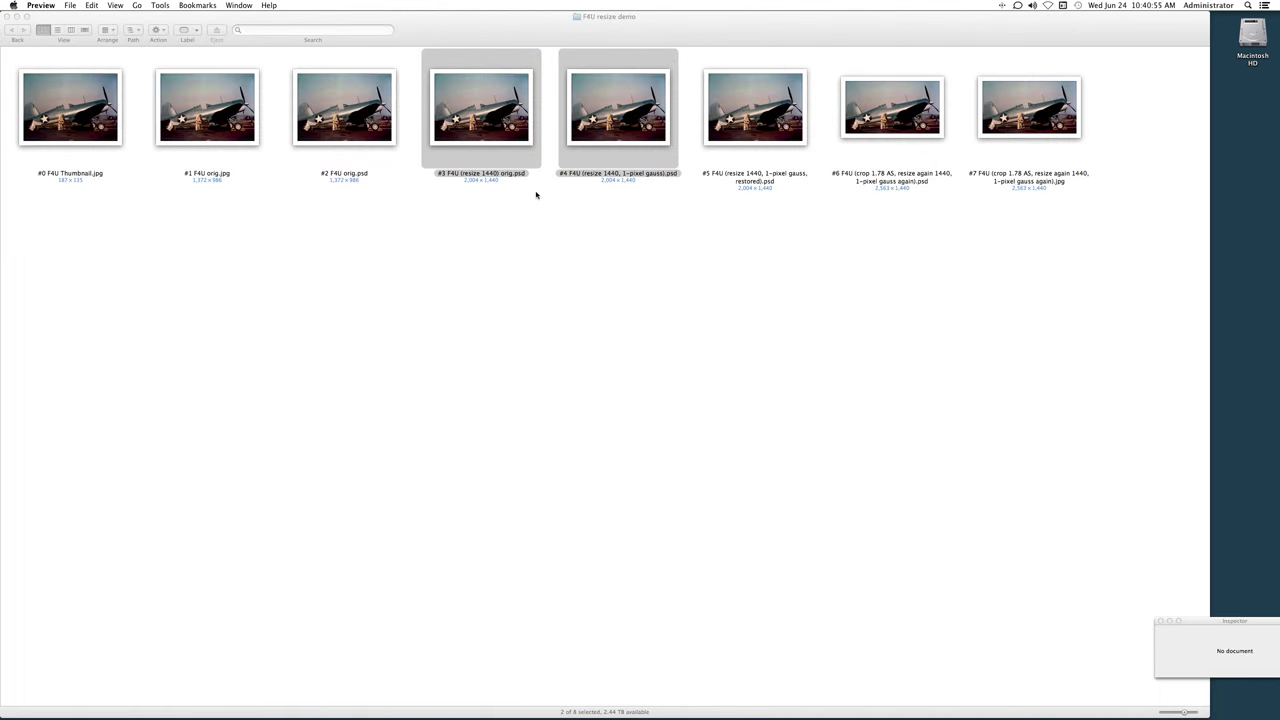
Preview #5 restored alone, then open #4 and #5 together in Preview
click(517, 250)
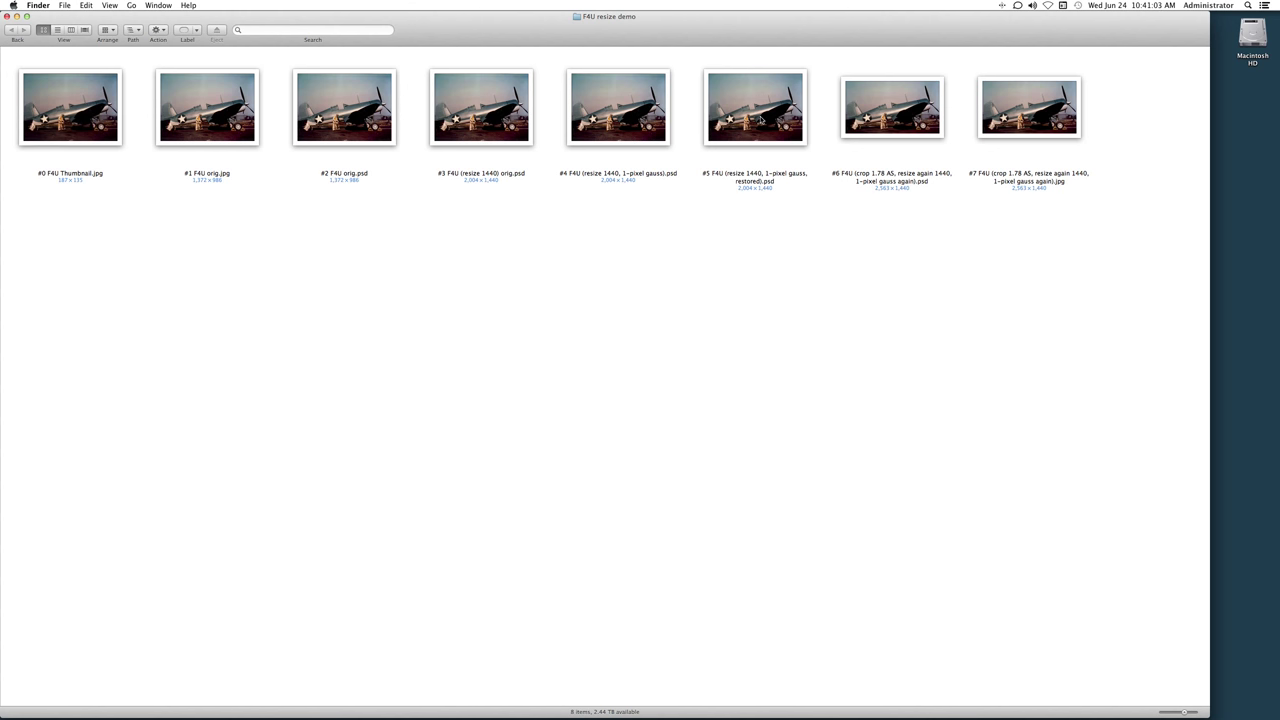
double_click(762, 120)
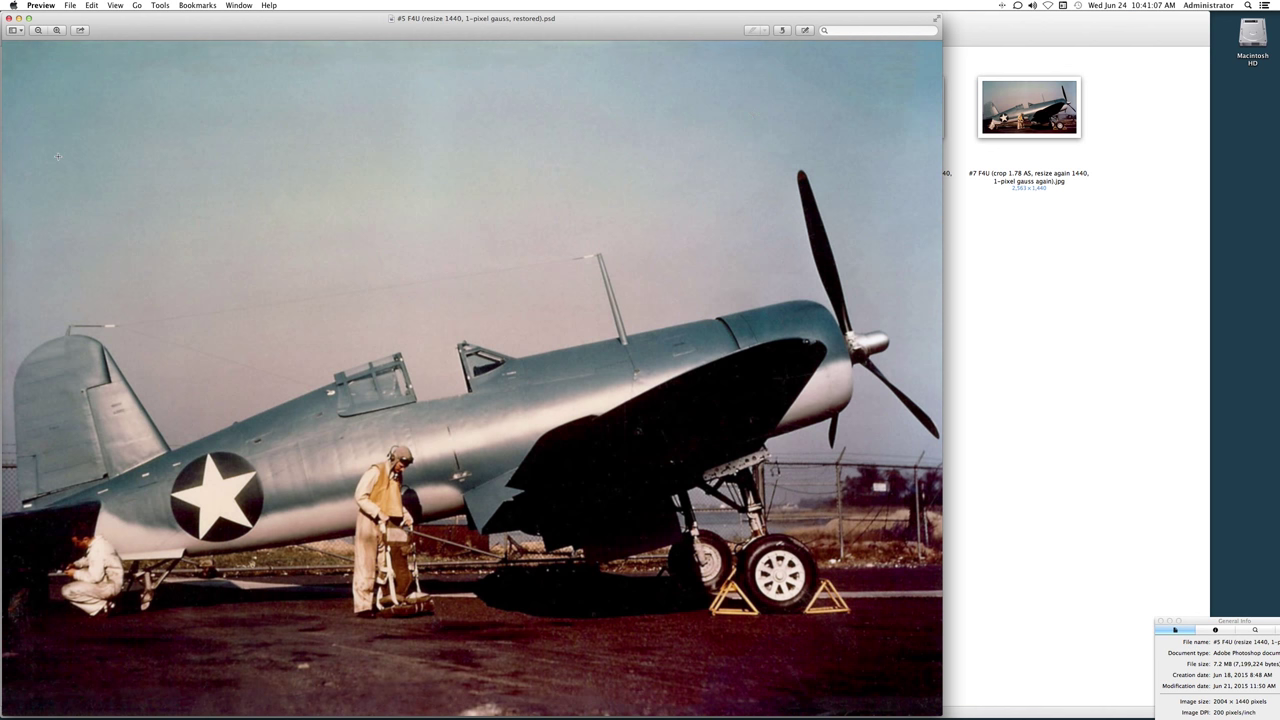
click(9, 18)
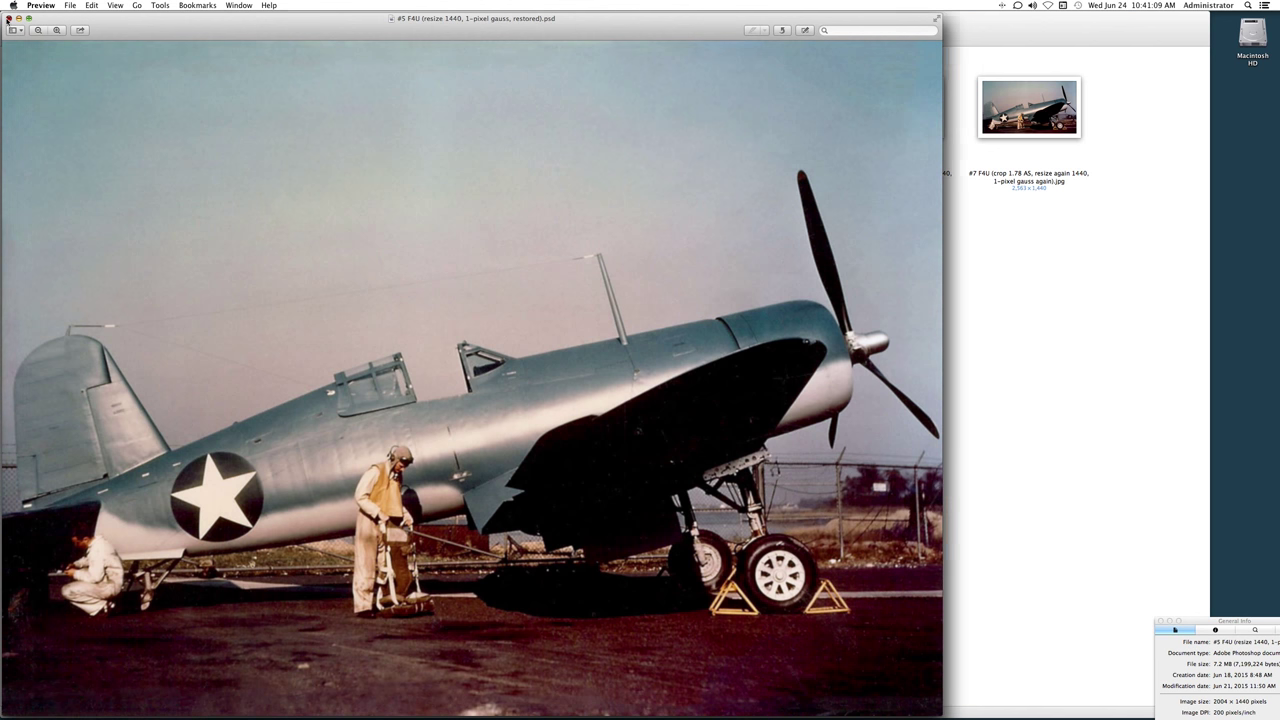
click(560, 60)
drag(560, 60, 747, 114)
double_click(750, 116)
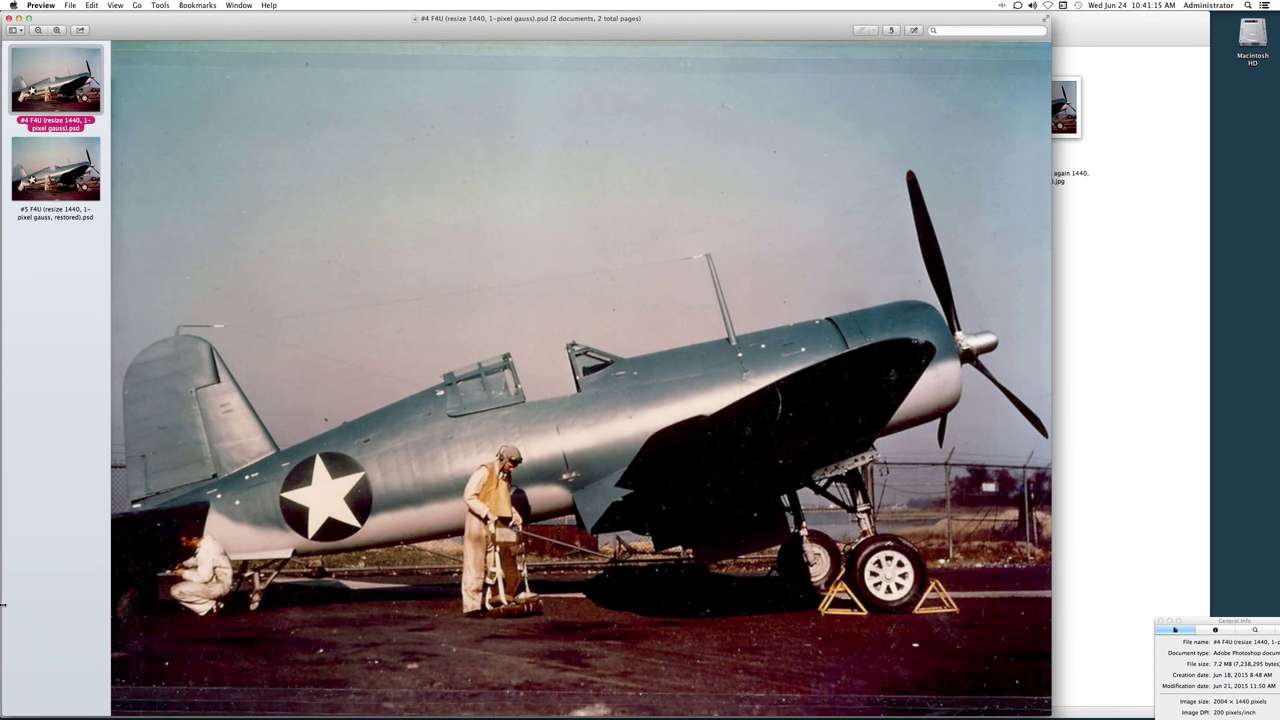
Flip repeatedly between the #4 blurred and #5 restored images, then close the viewer
key(Down)
key(Up)
key(Down)
key(Up)
key(Down)
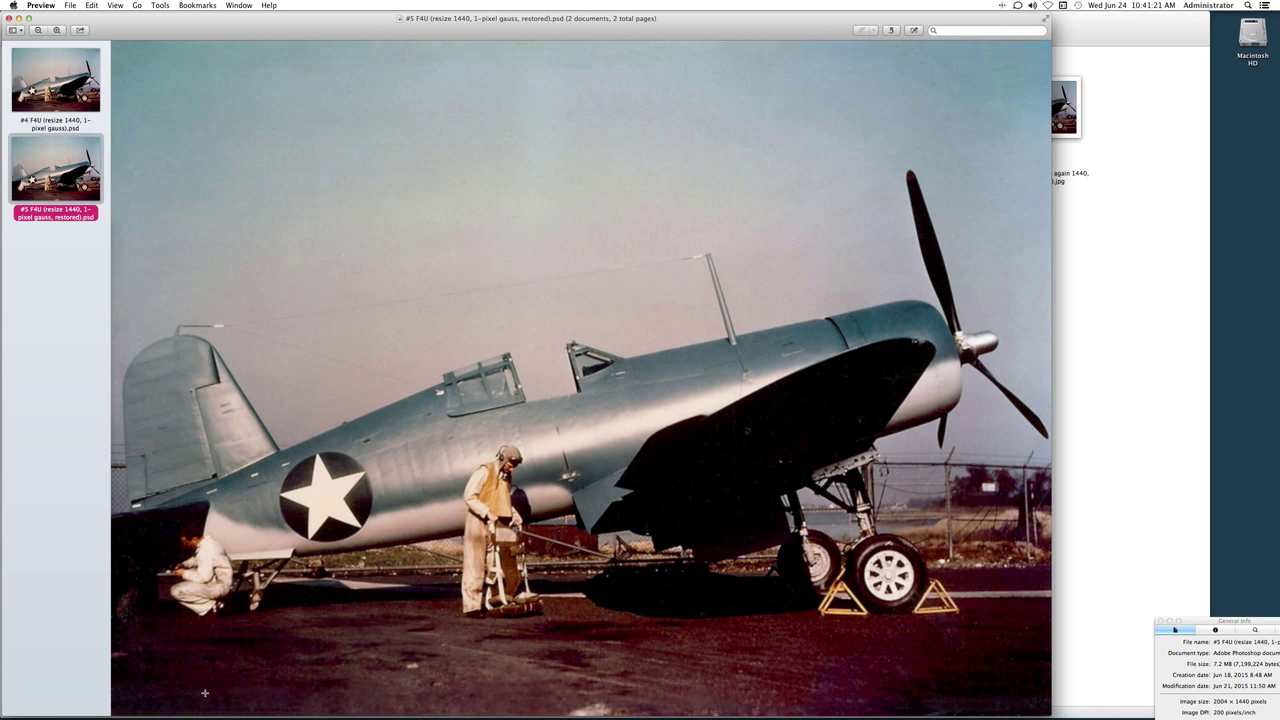
key(Up)
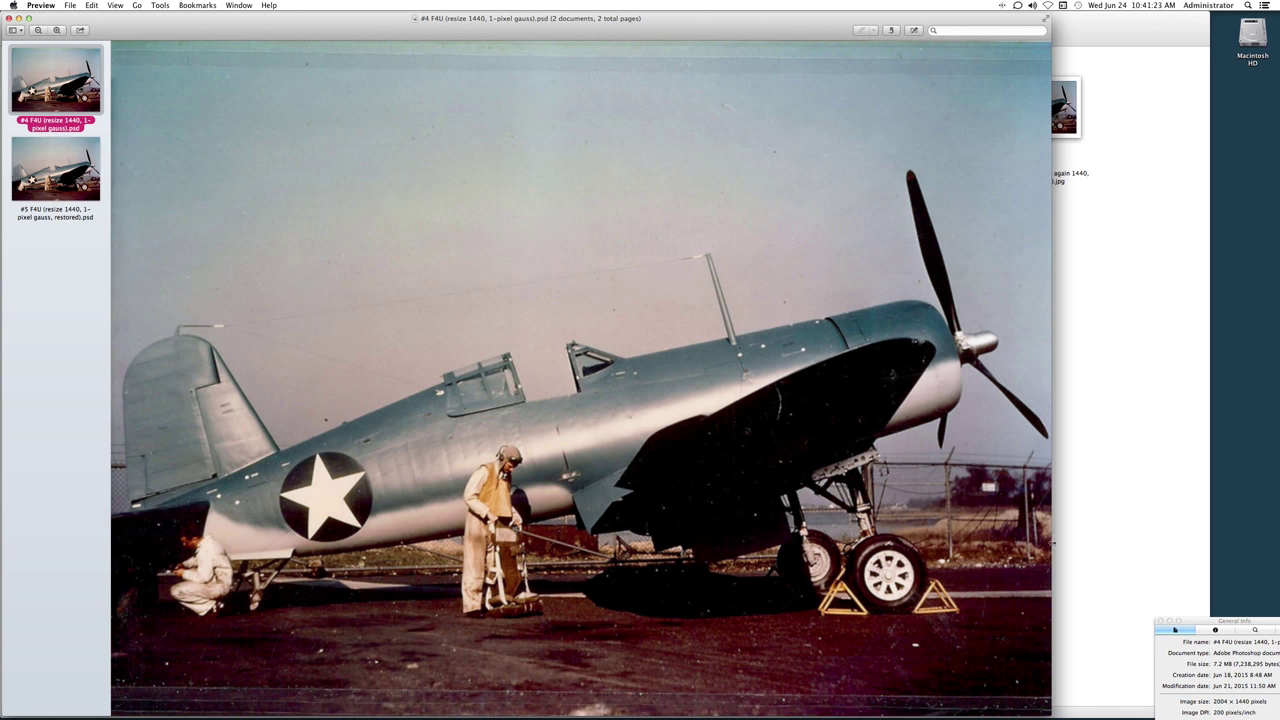
key(Down)
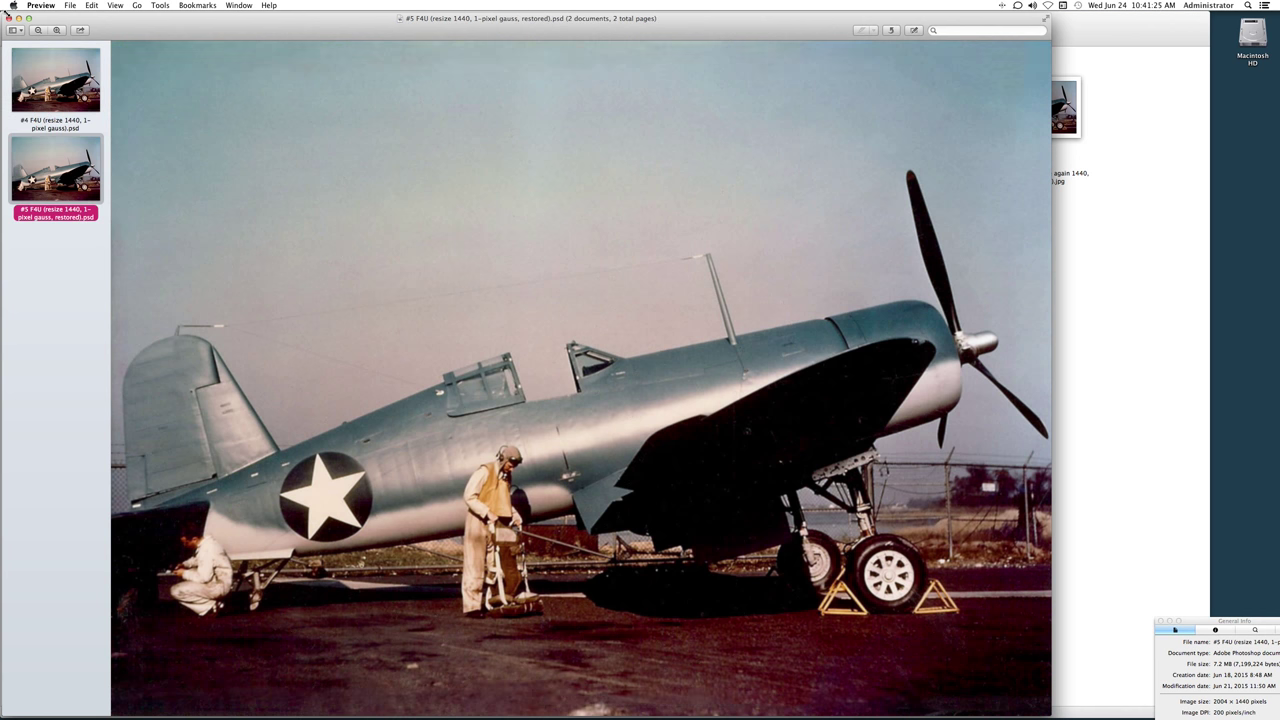
click(9, 18)
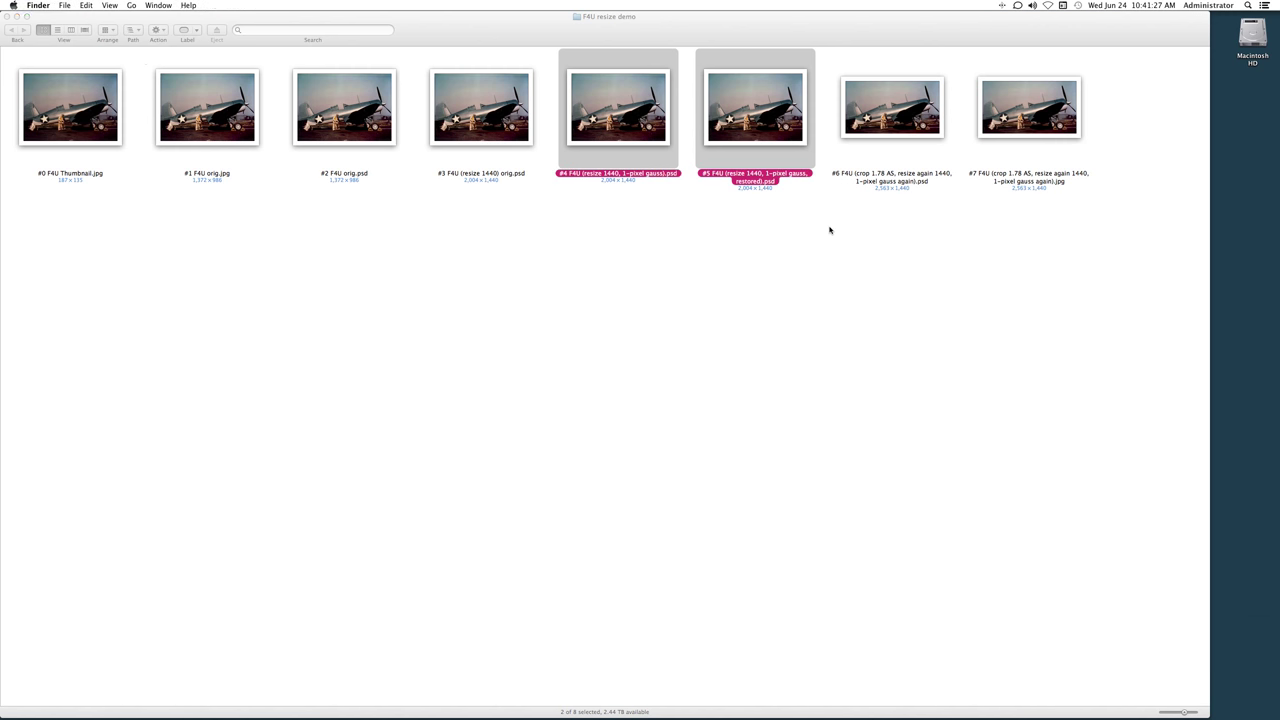
Open the #6 cropped F4U image in Preview from Finder
click(896, 120)
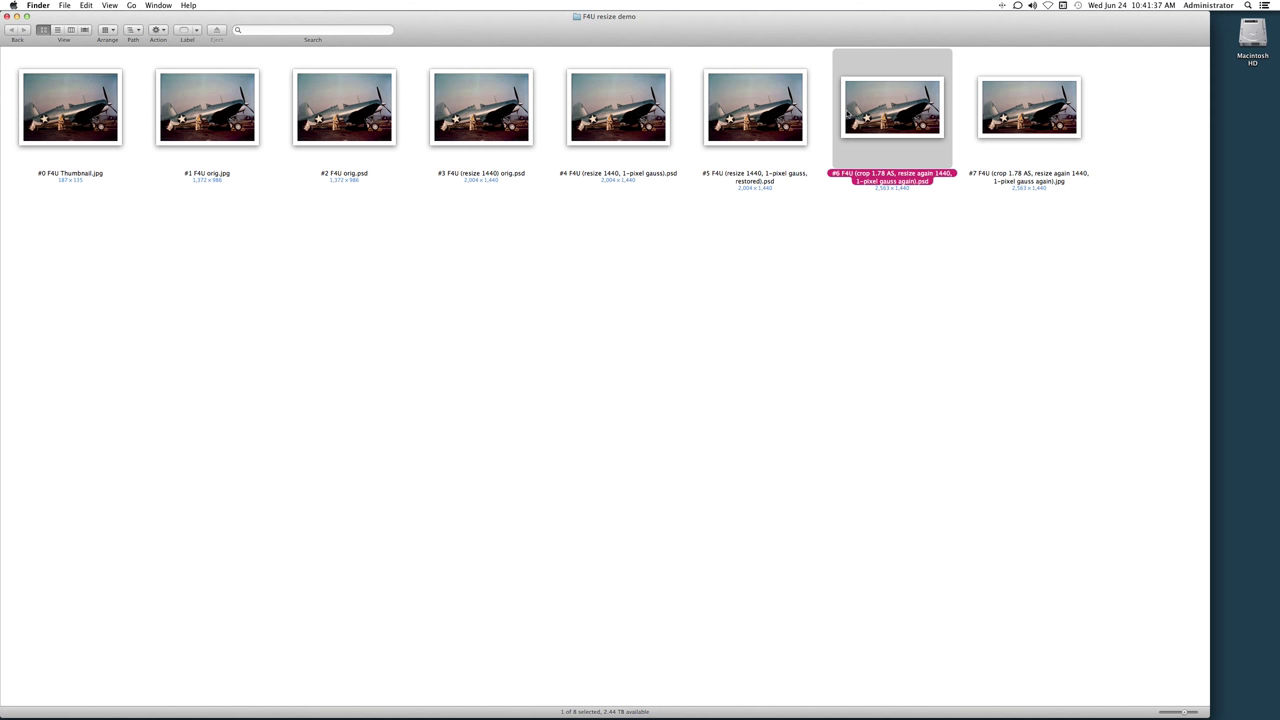
click(756, 96)
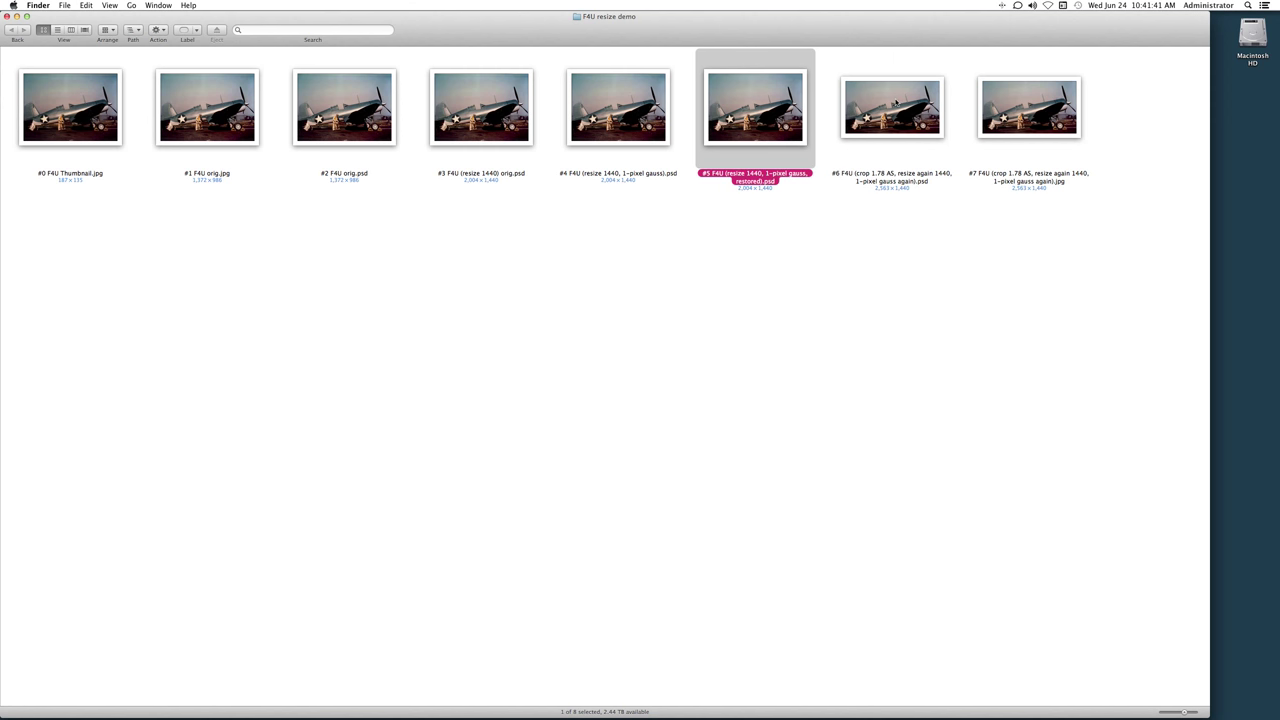
click(895, 102)
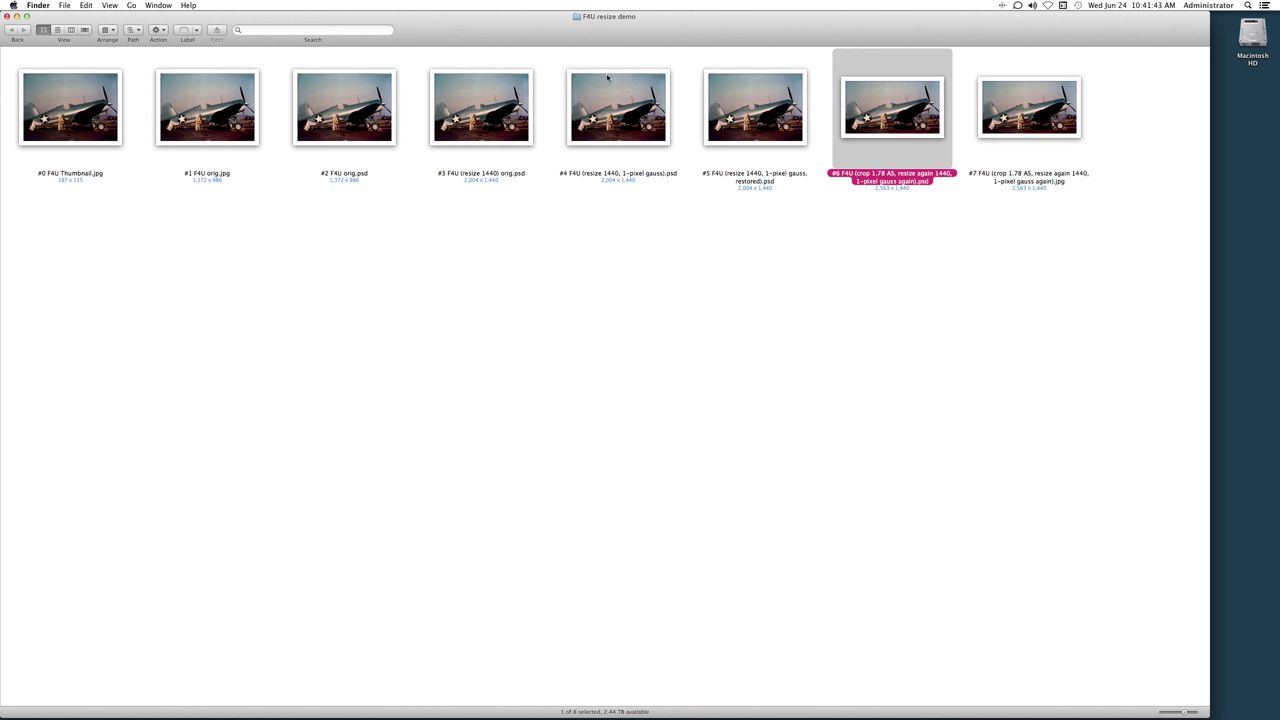
double_click(892, 123)
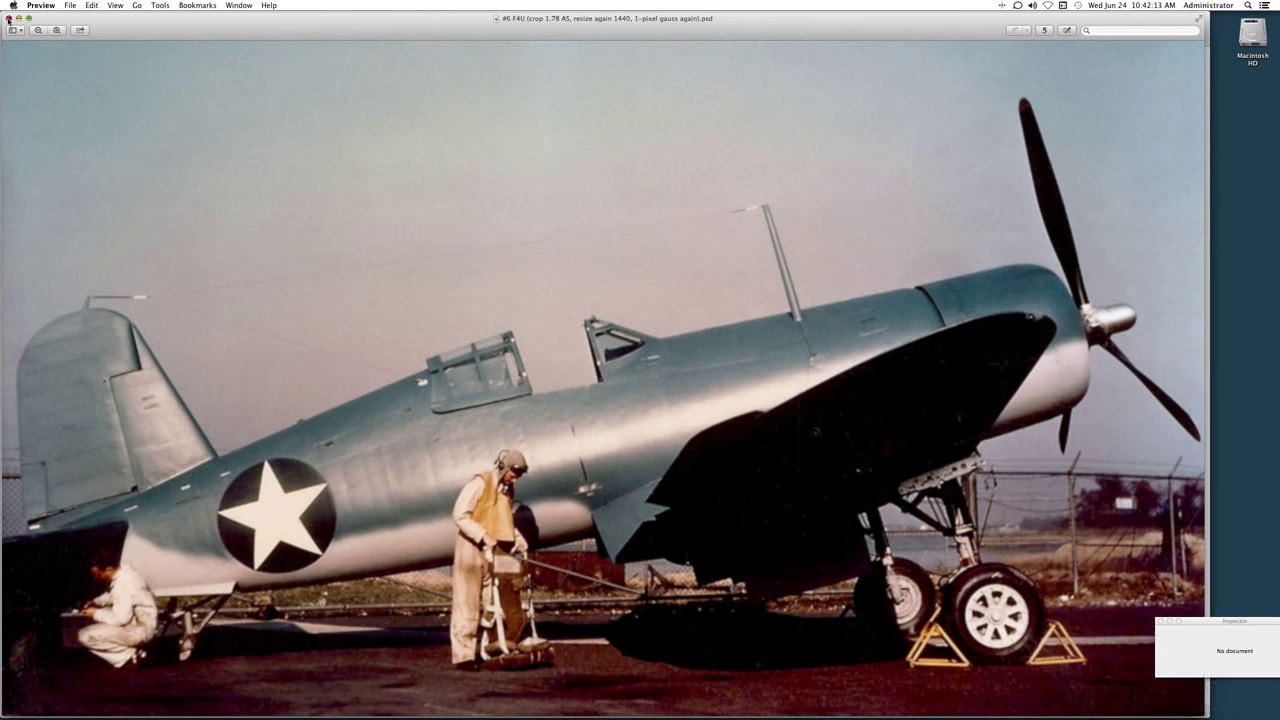
Quit Preview and open the #7 JPEG, 2563 × 1440, filling the screen
click(8, 18)
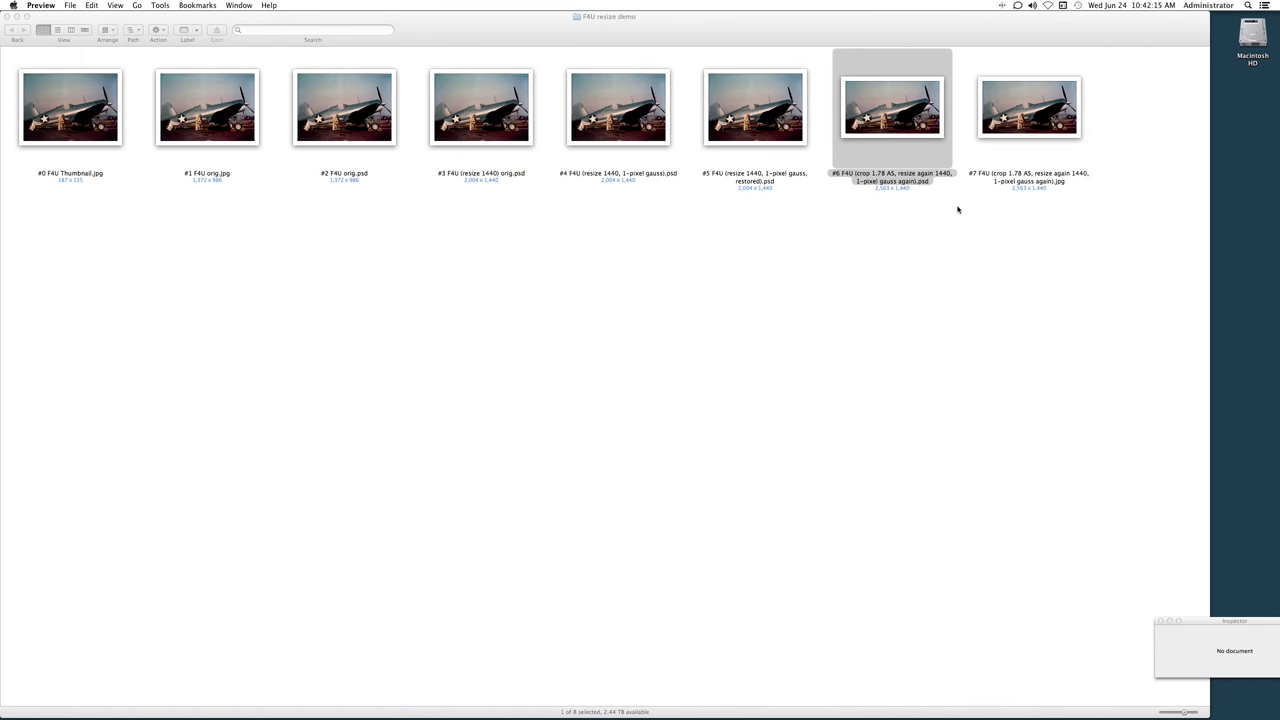
key(super+q)
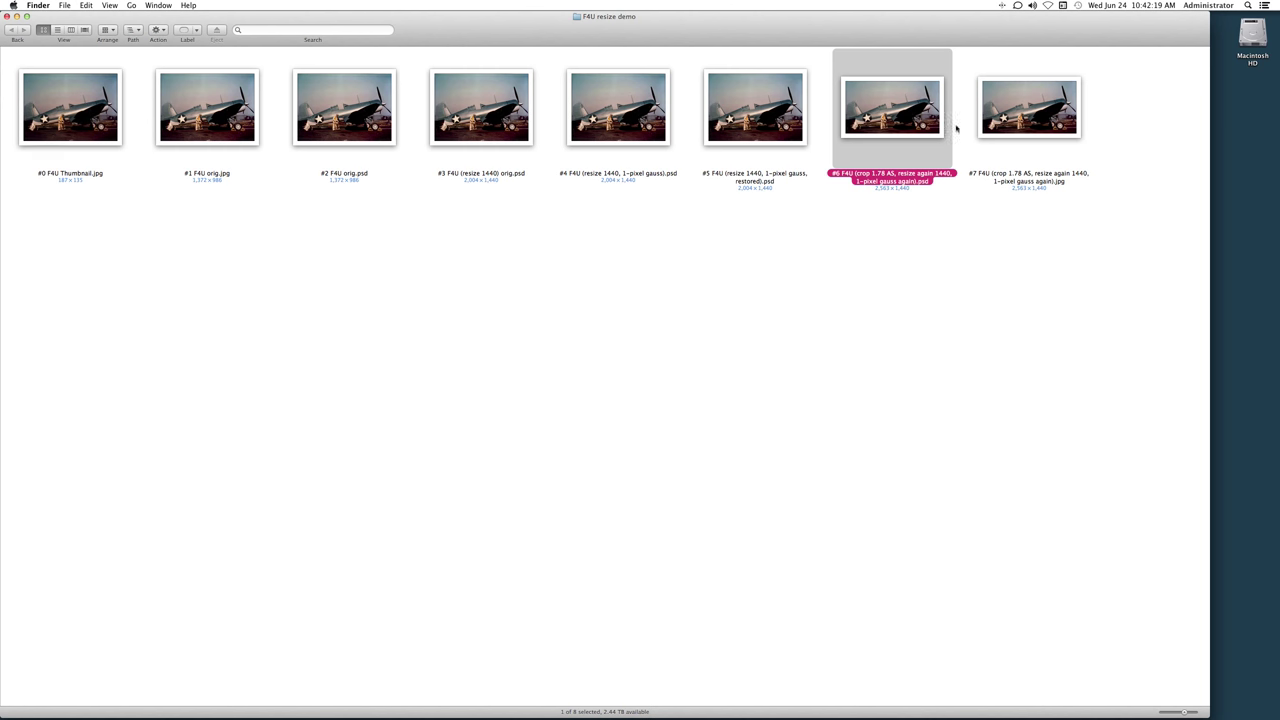
click(1027, 101)
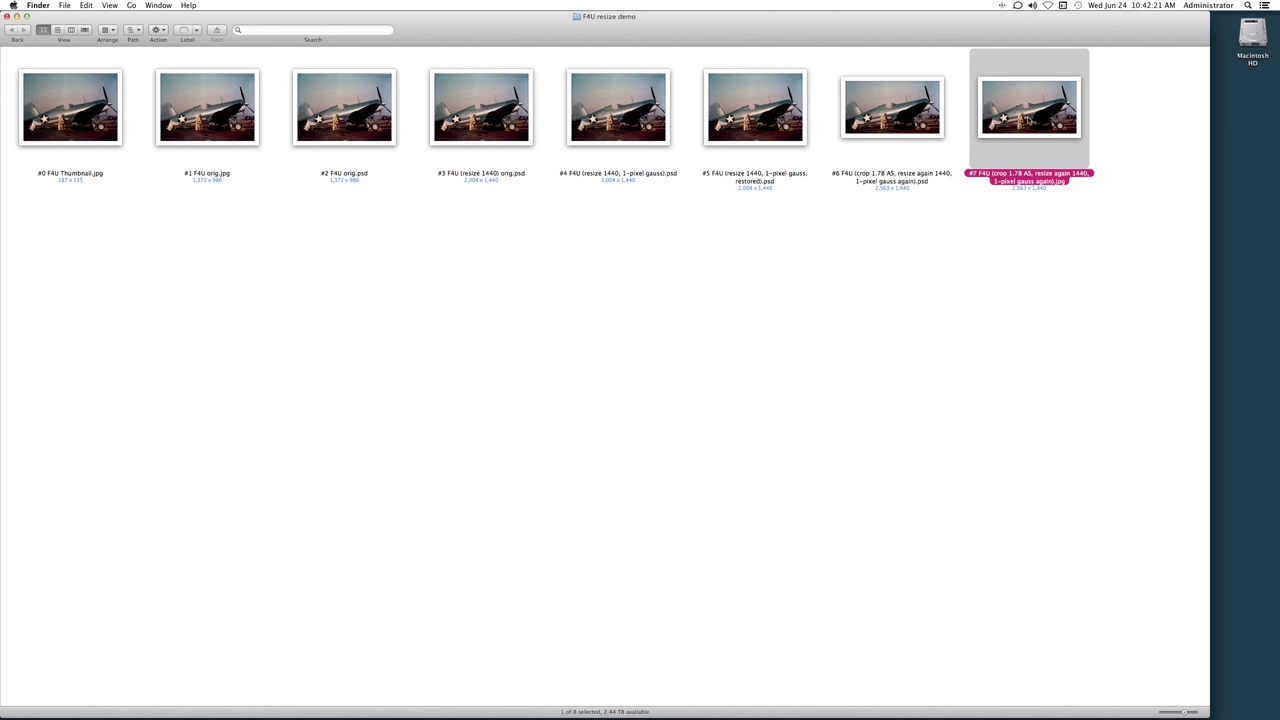
double_click(1029, 120)
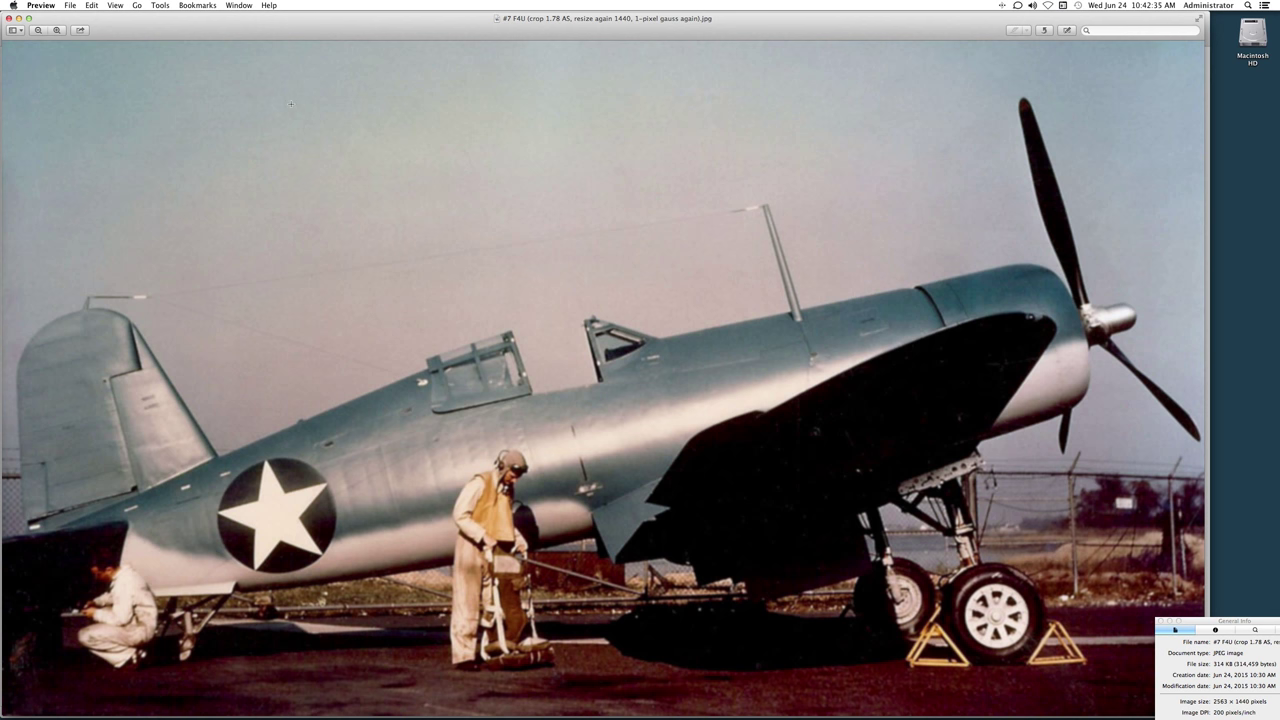
Compare #1 F4U orig.jpg with the final #7 JPEG side by side in Preview, then close Preview
click(17, 19)
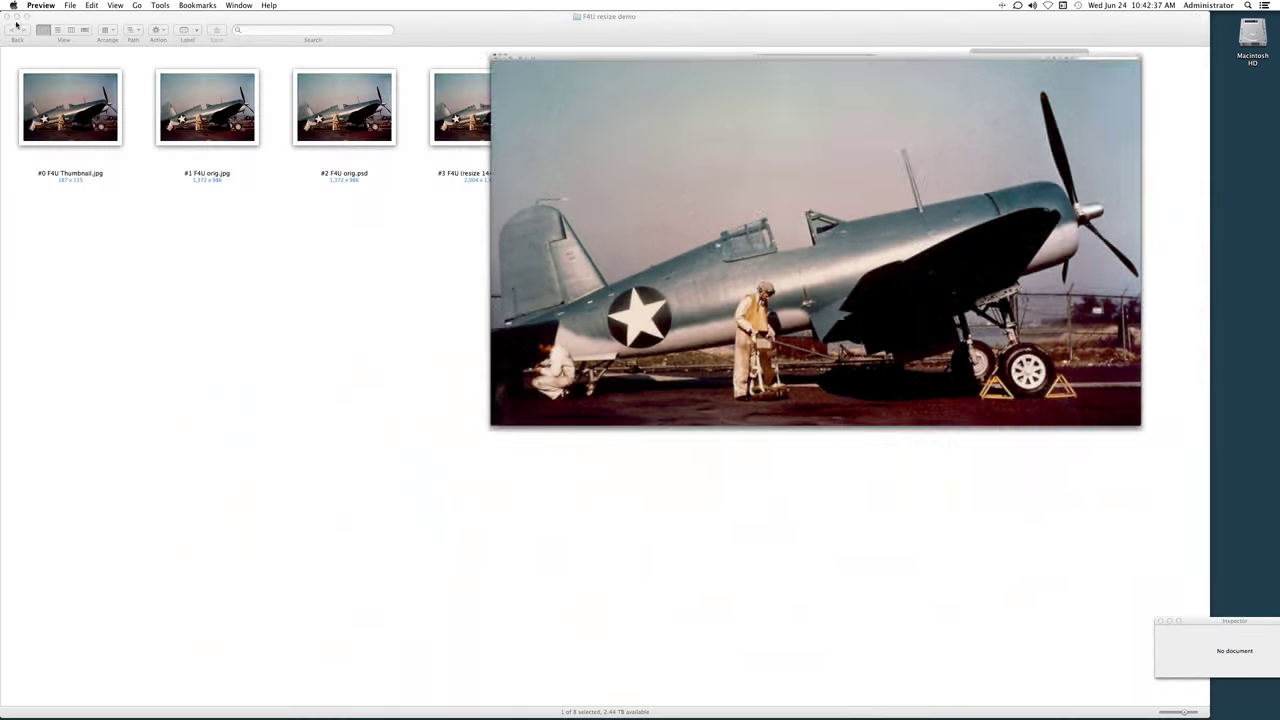
click(212, 136)
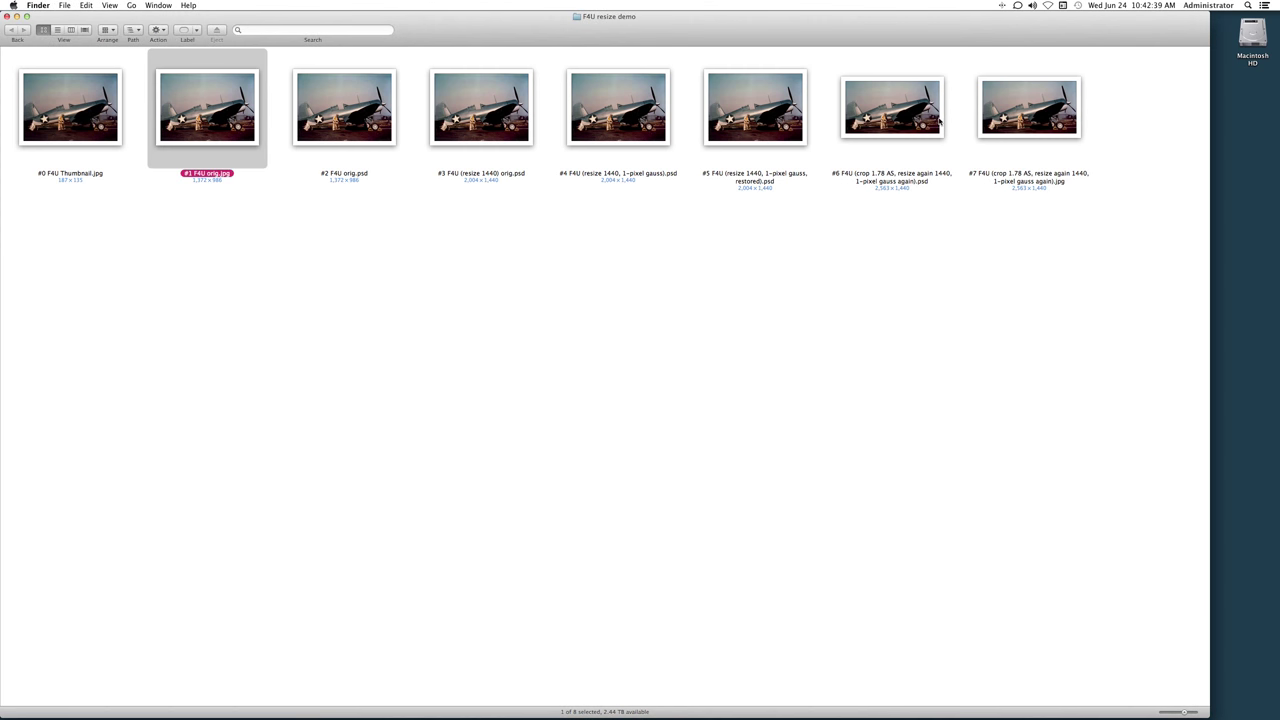
super+click(1017, 117)
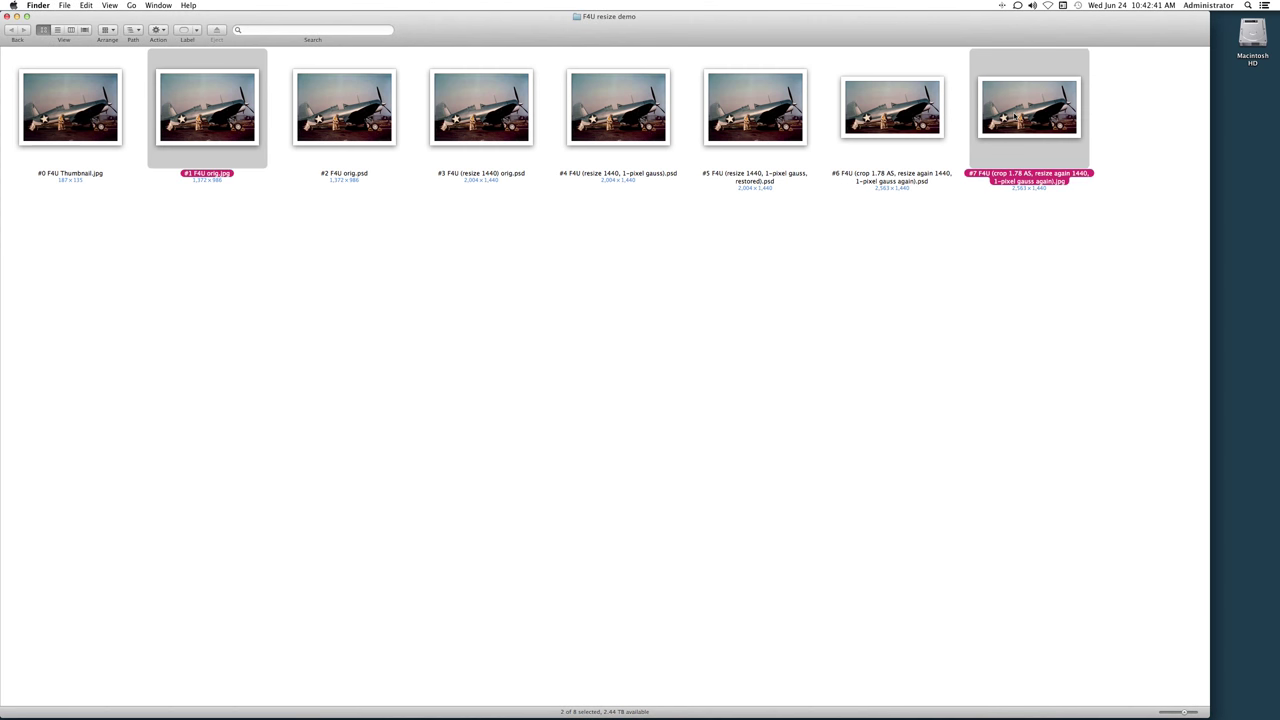
key(super+o)
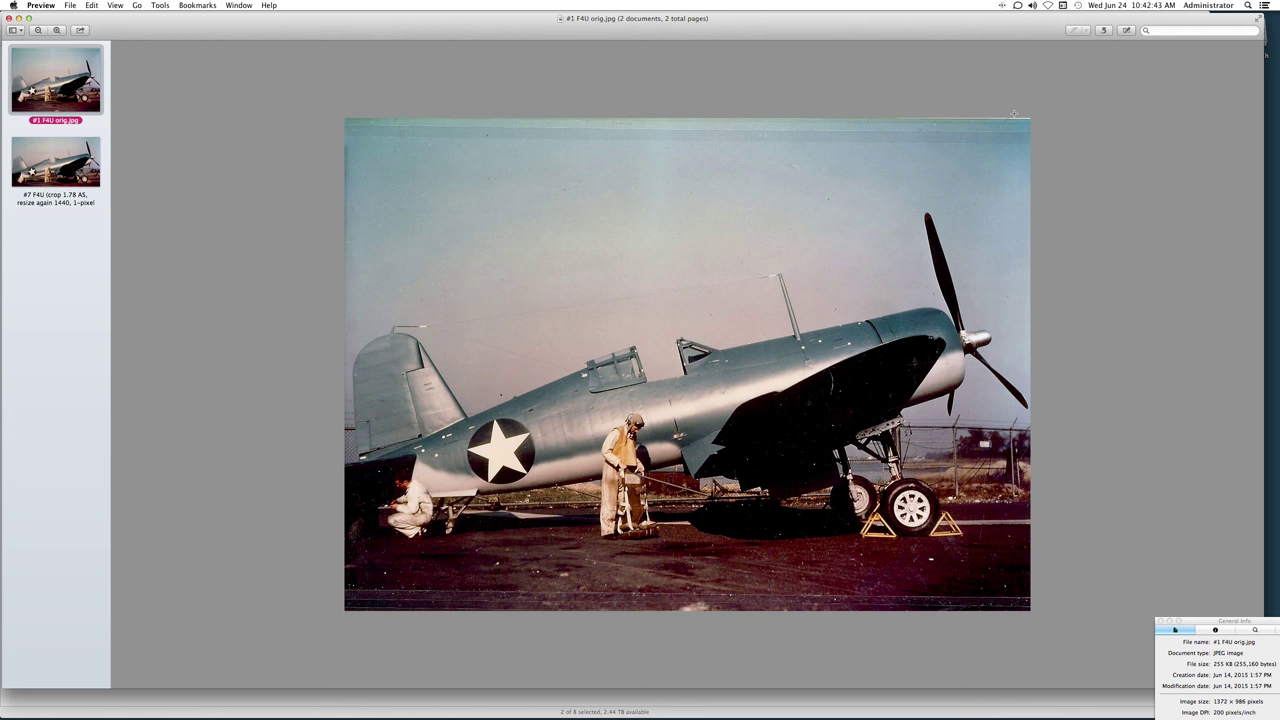
key(Down)
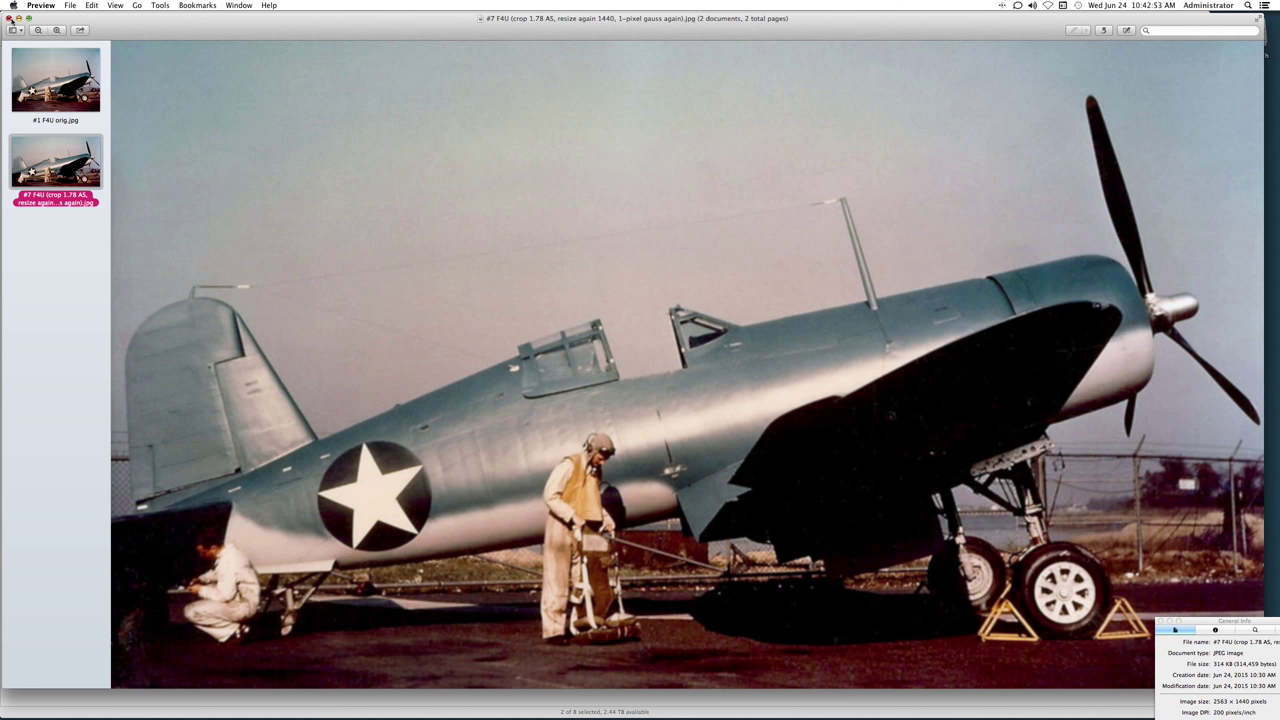
click(9, 18)
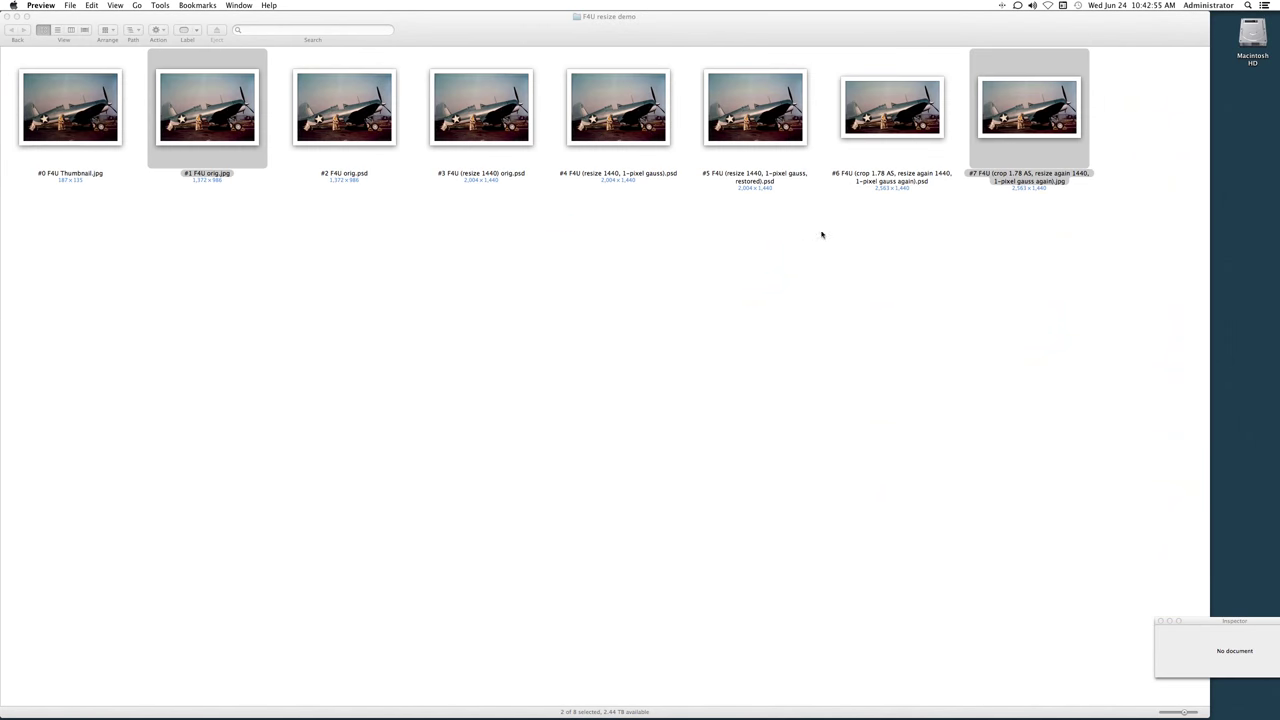
click(269, 256)
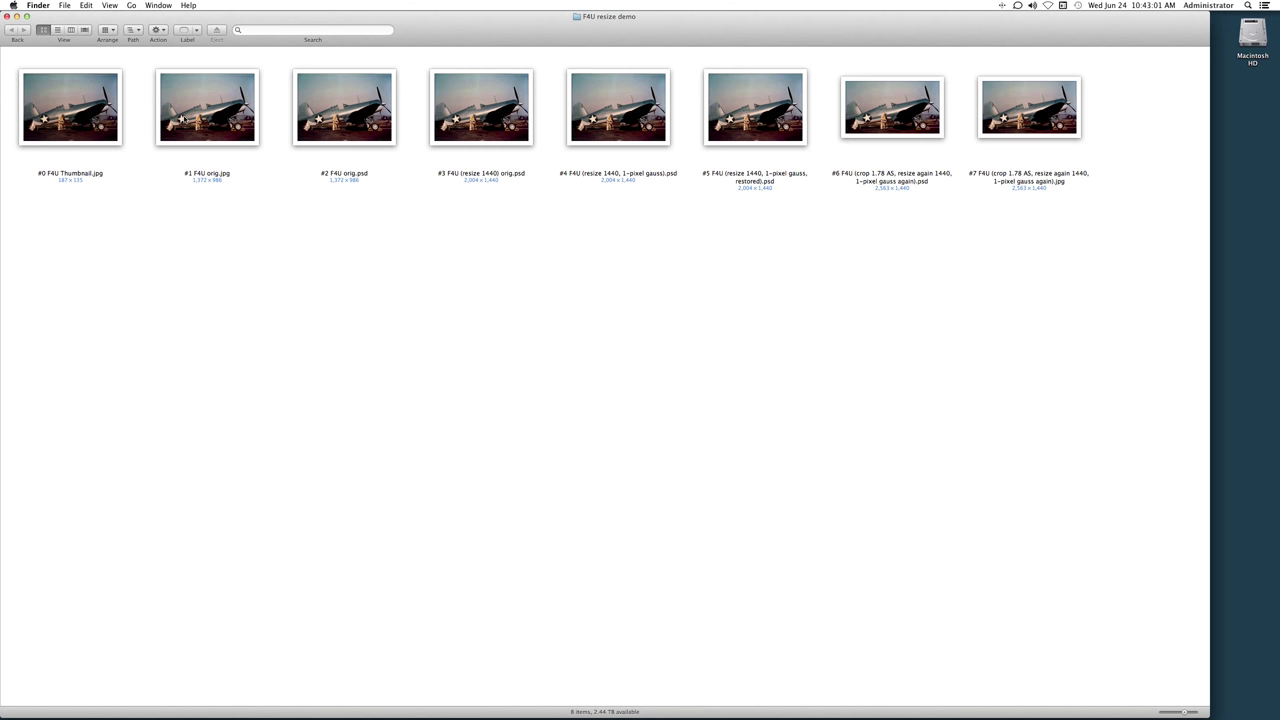
click(185, 115)
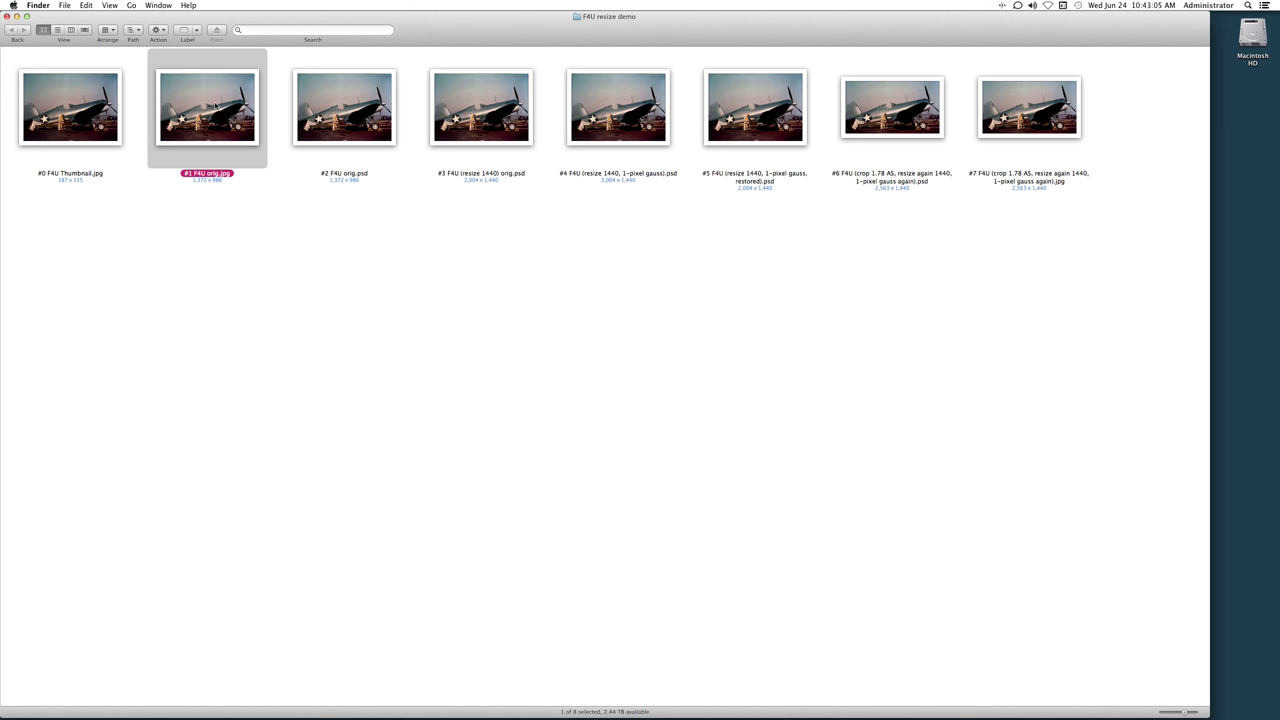
double_click(215, 106)
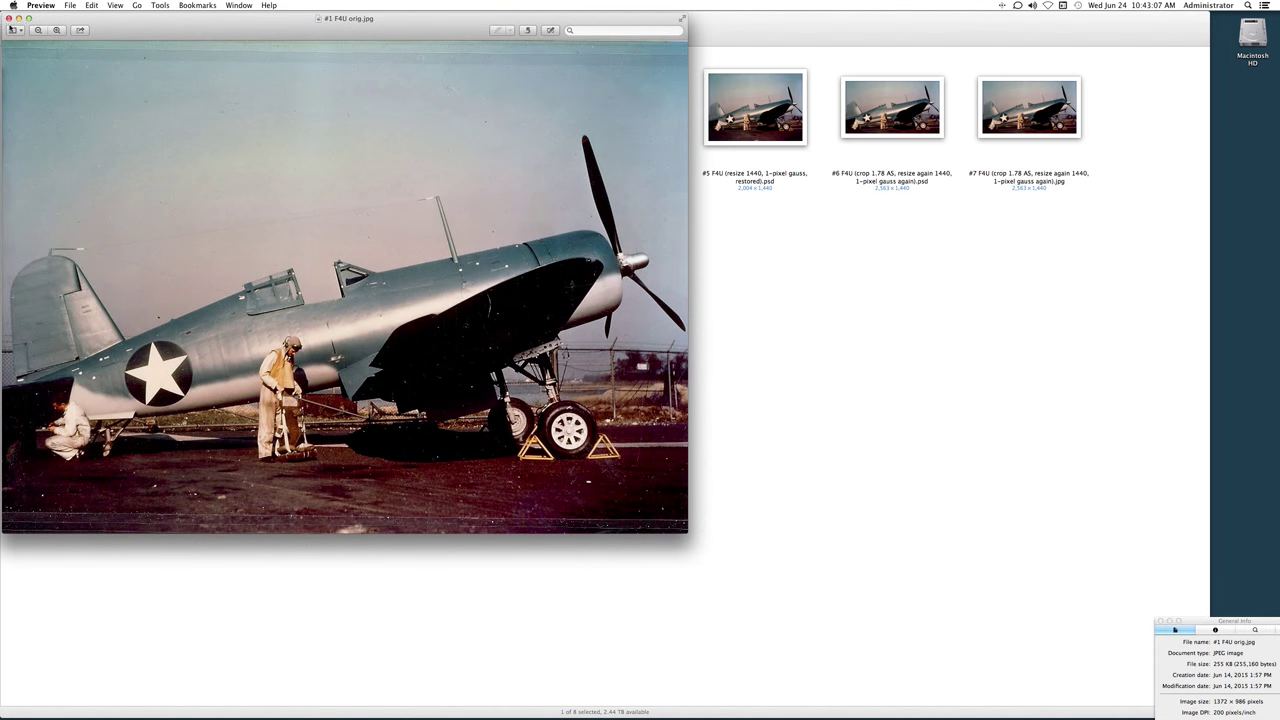
click(8, 18)
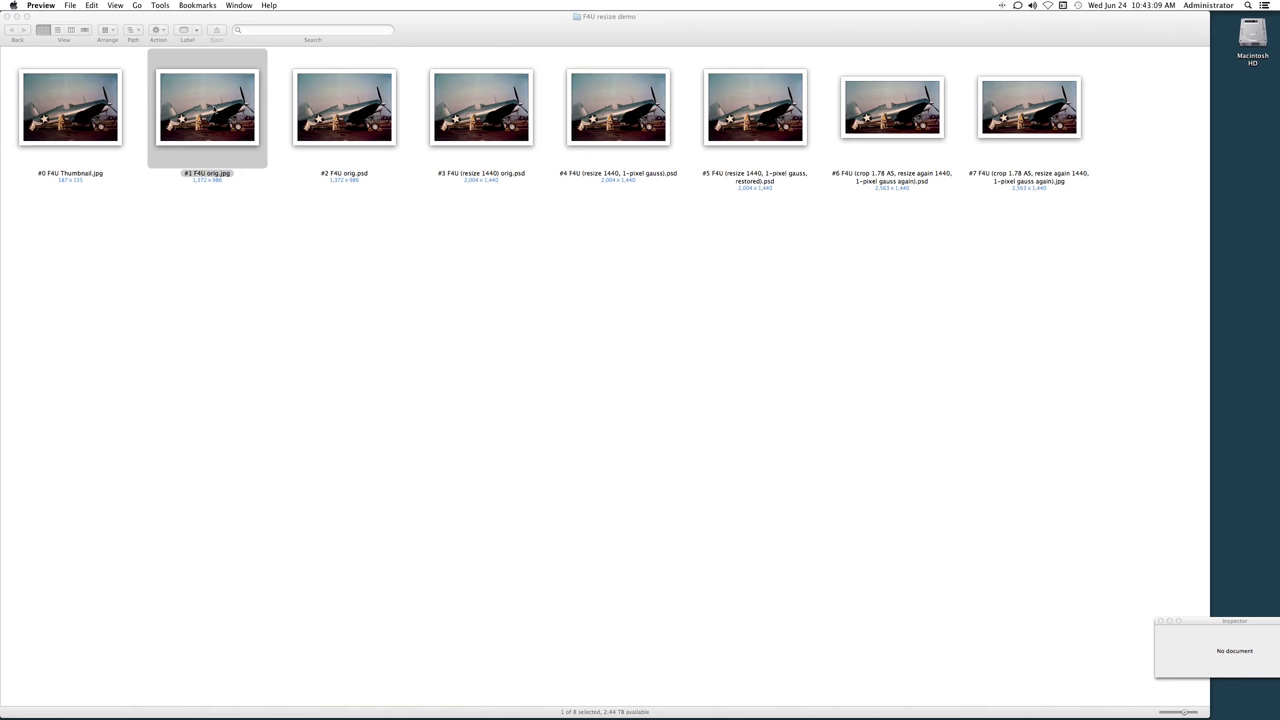
drag(222, 108, 765, 706)
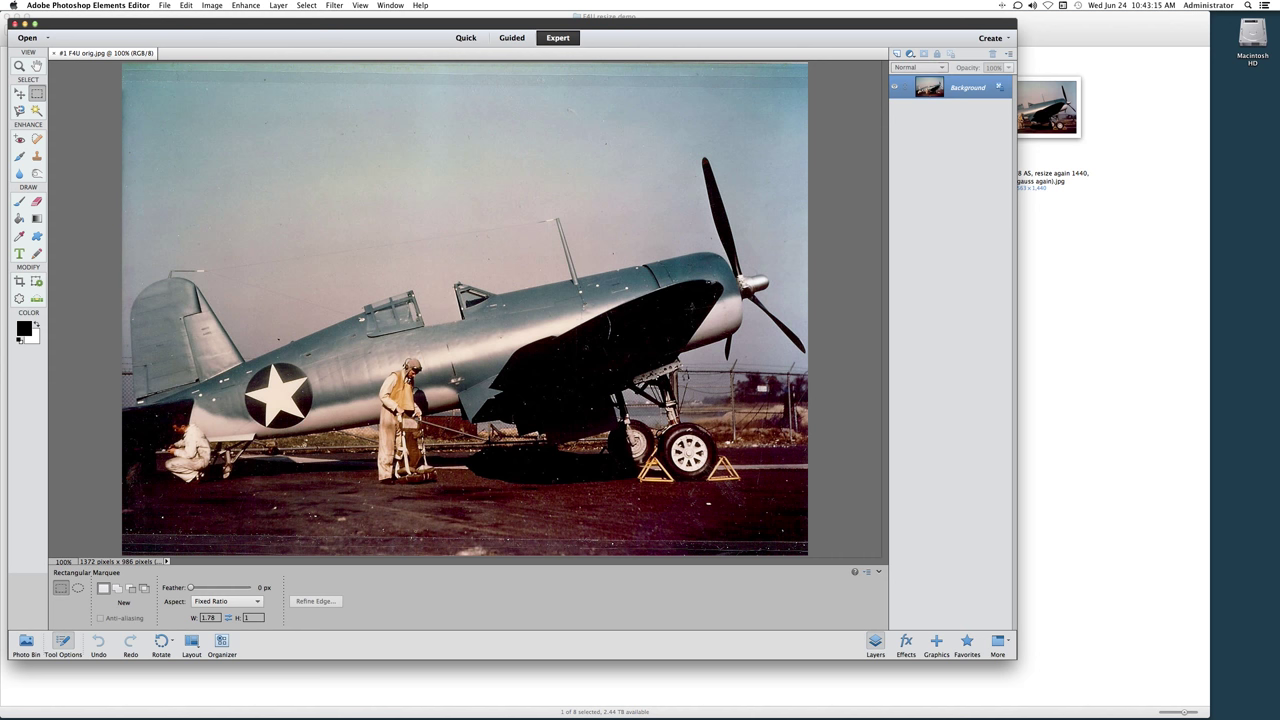
Resize the image to a height of 1440 pixels, giving 2004 × 1440 with proportions kept
click(205, 5)
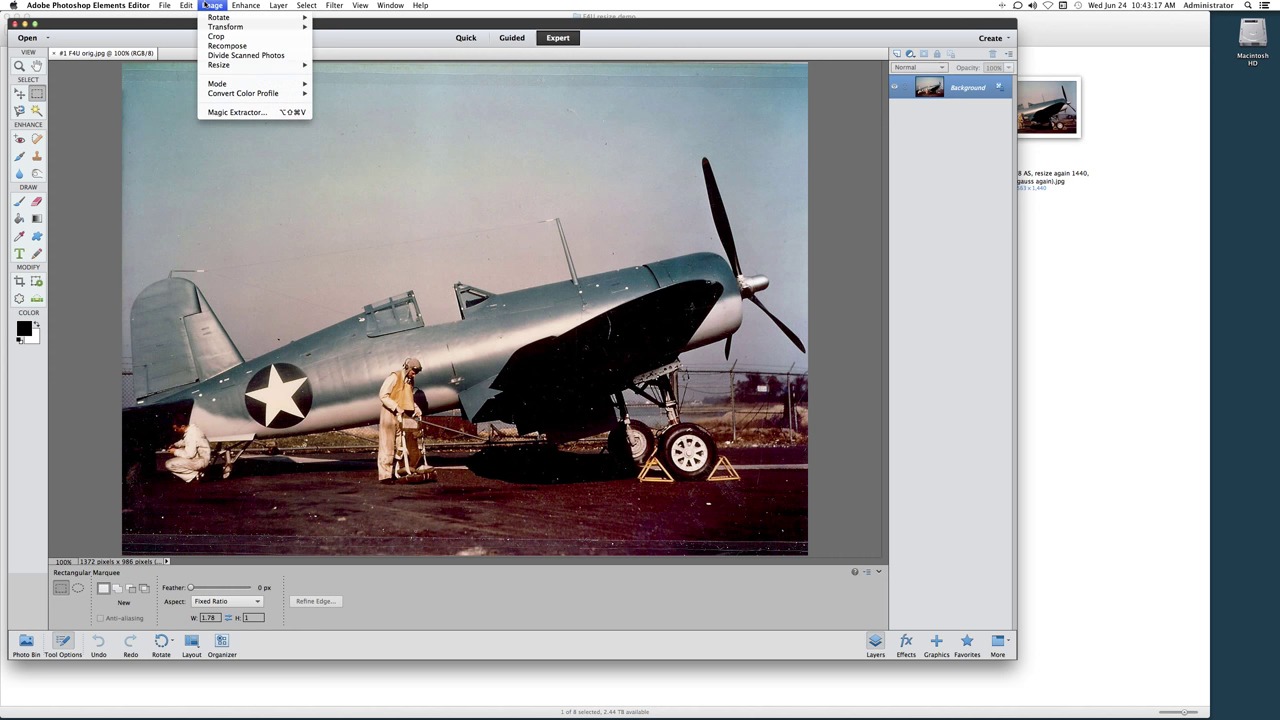
mouse_move(232, 65)
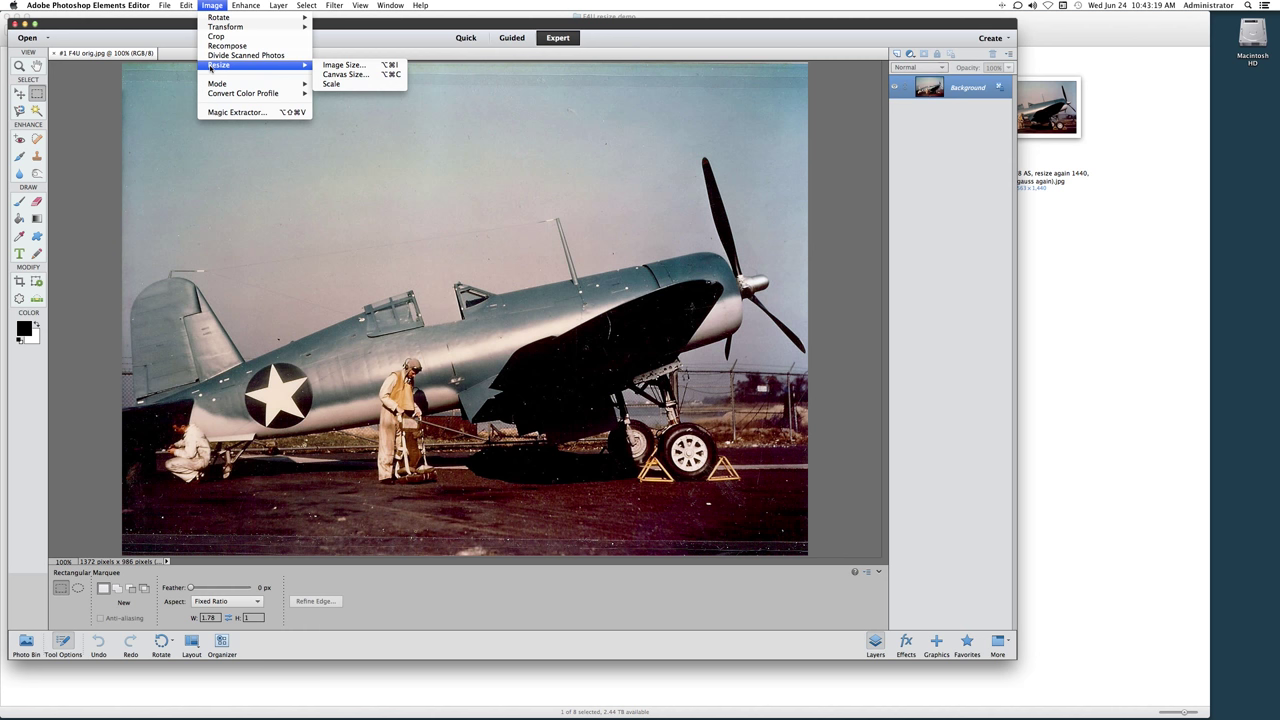
click(350, 65)
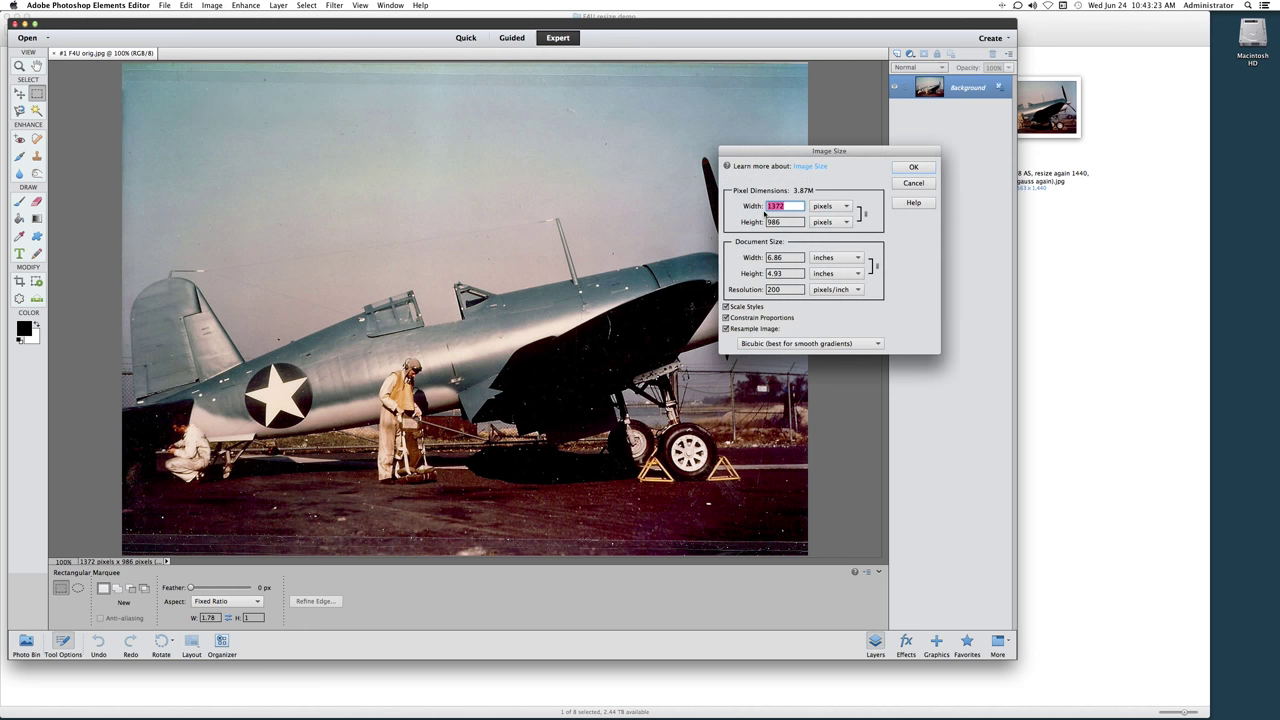
click(784, 222)
drag(784, 222, 762, 224)
text(1440)
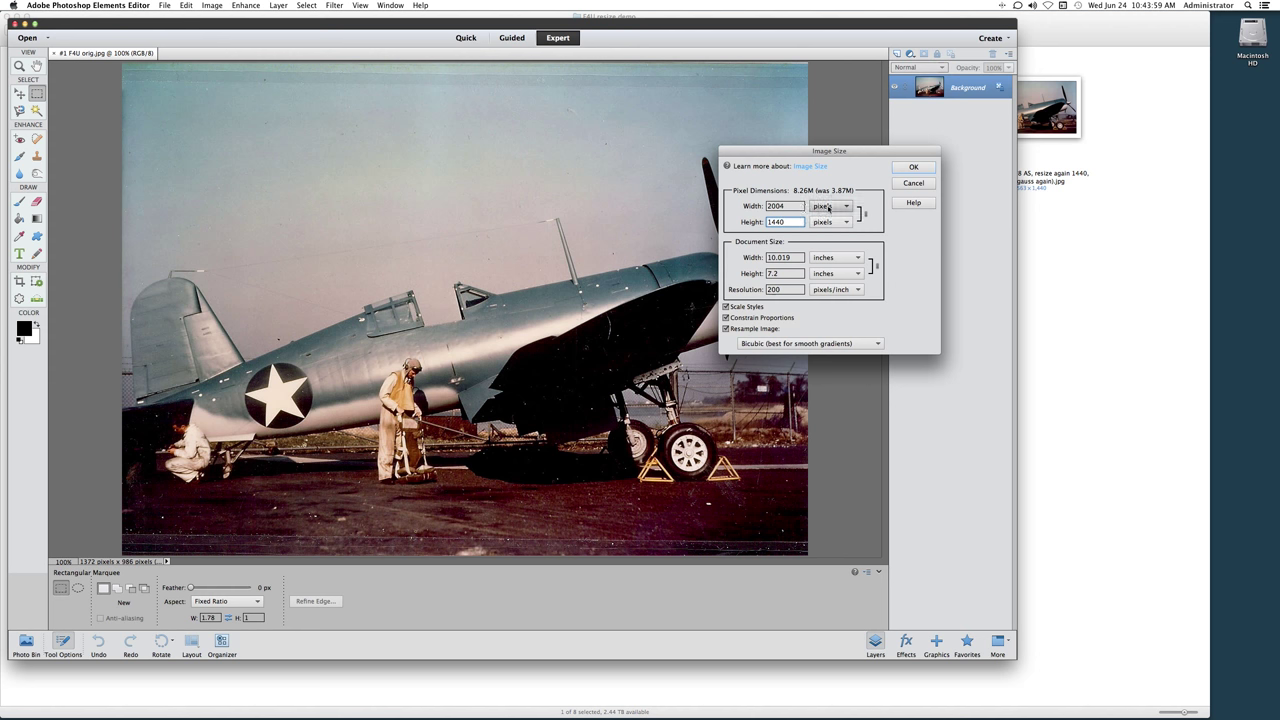
click(827, 207)
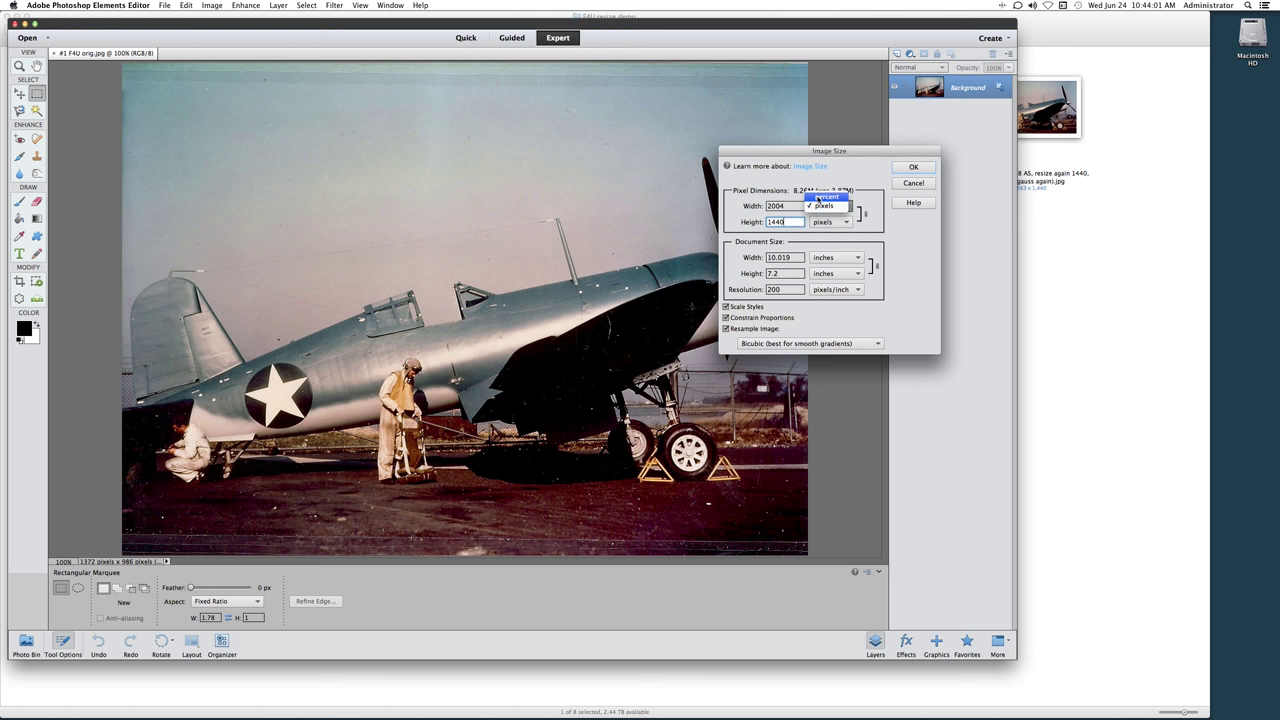
click(824, 206)
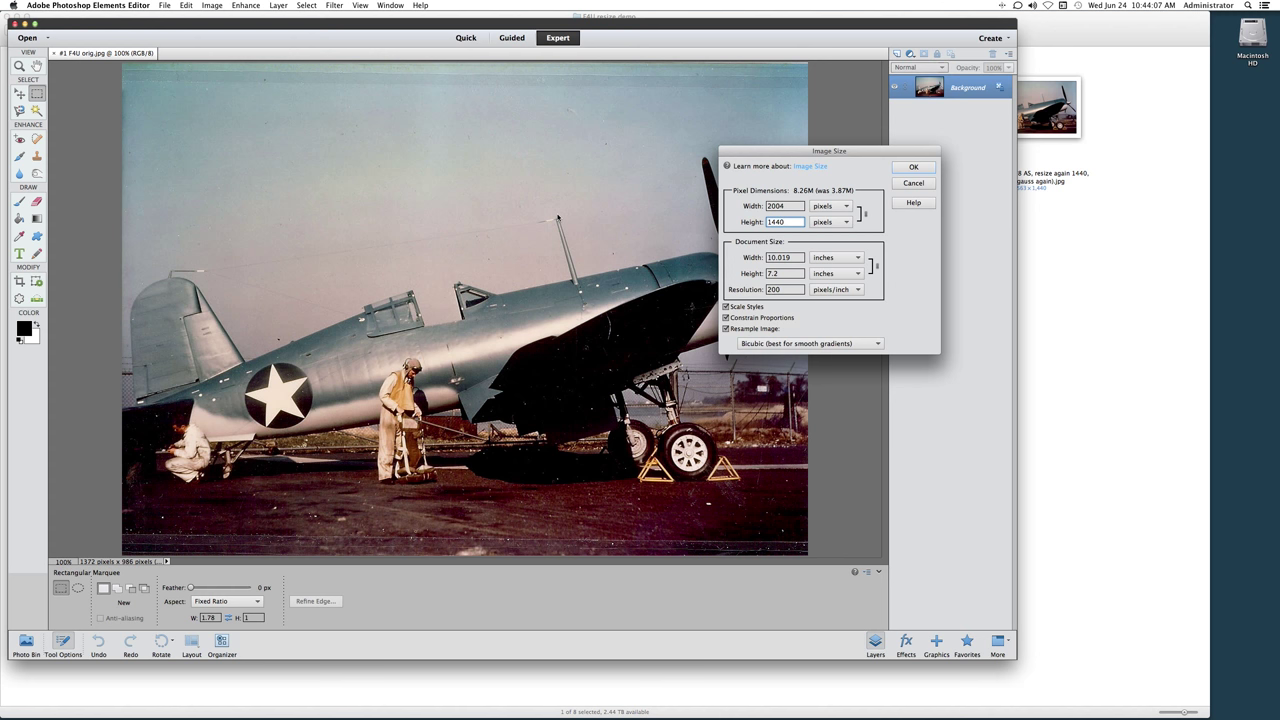
click(912, 168)
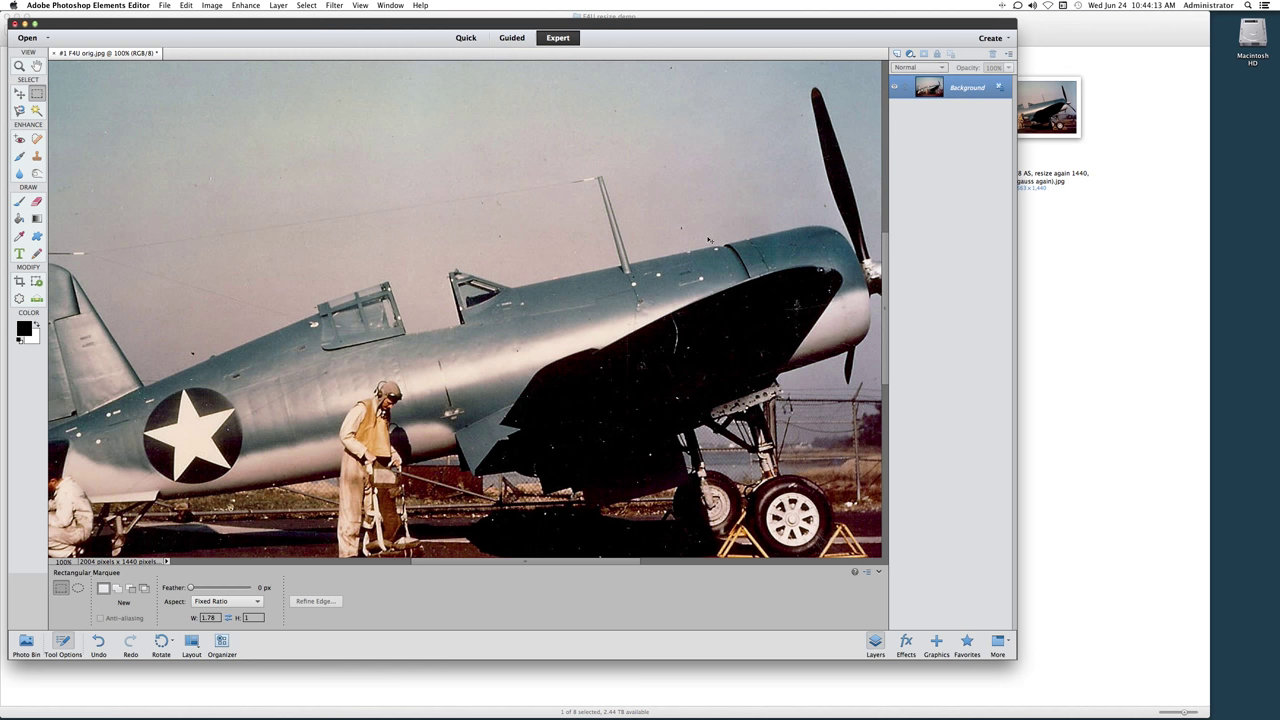
Inspect the resized photo fitted to the window, then at 200% and 100% zoom
key(super+0)
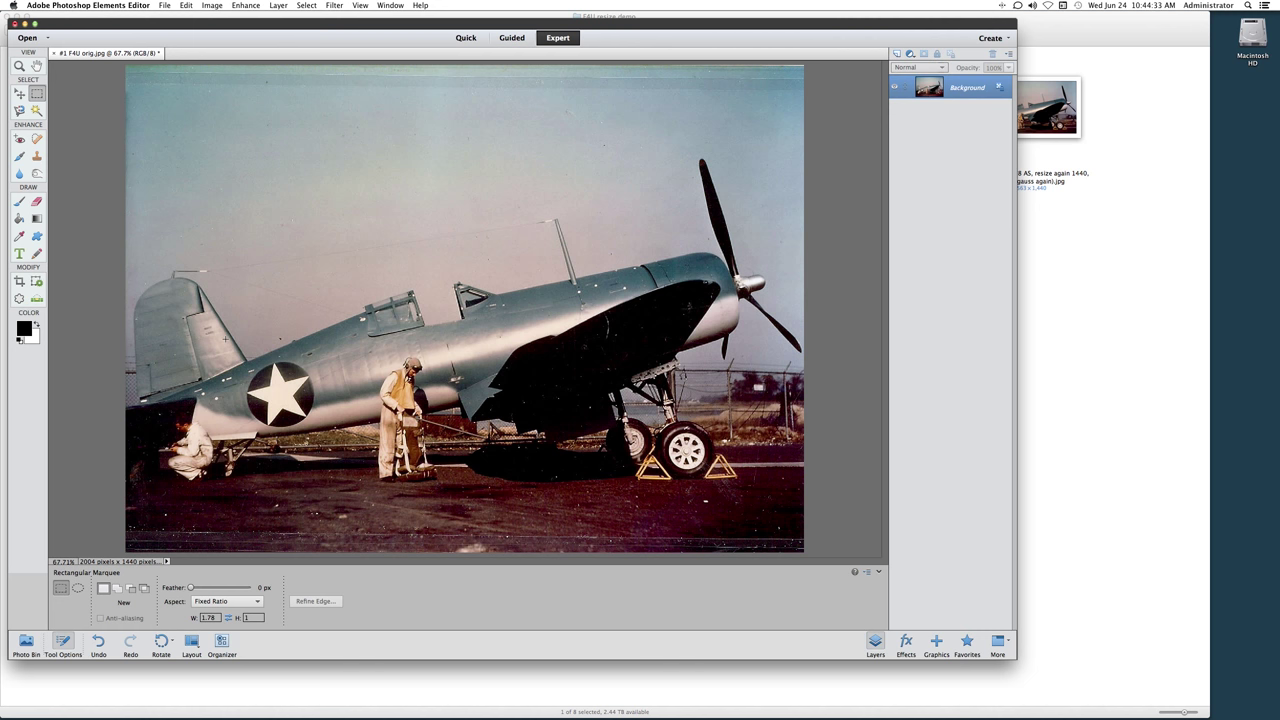
key(super+equal)
key(super+equal)
key(super+equal)
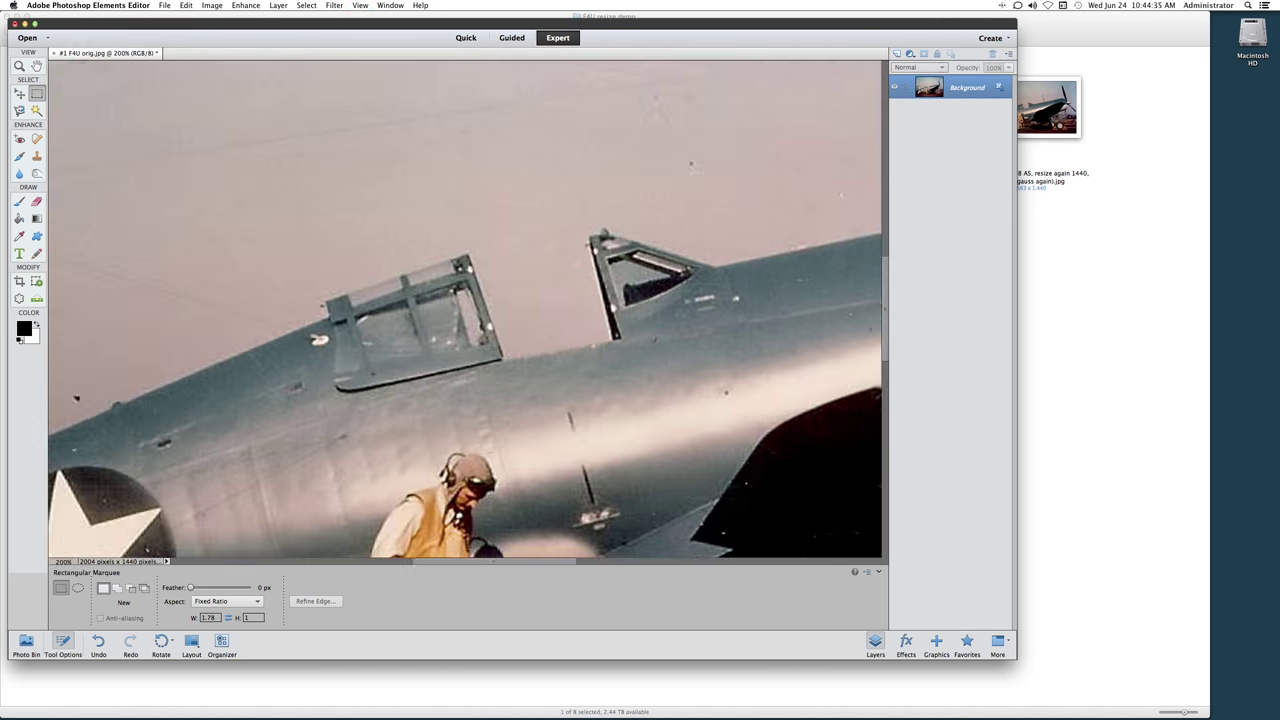
scroll(465, 310, left, 5)
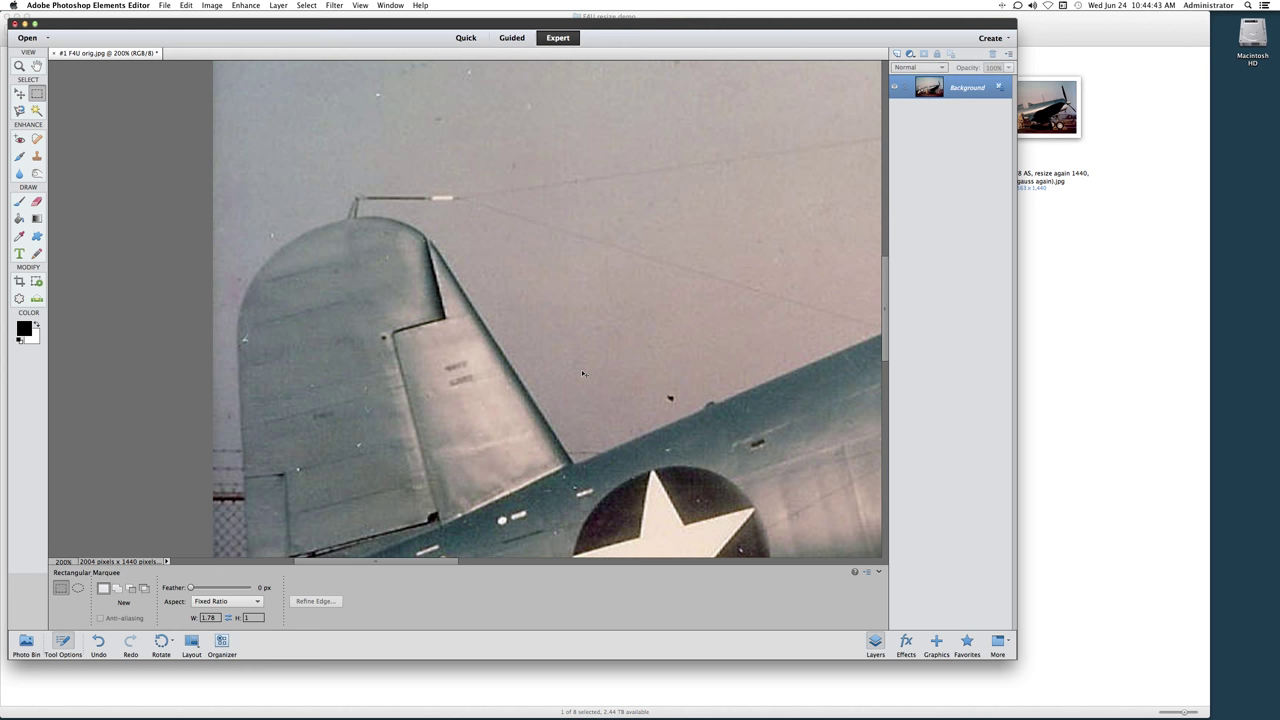
key(super+minus)
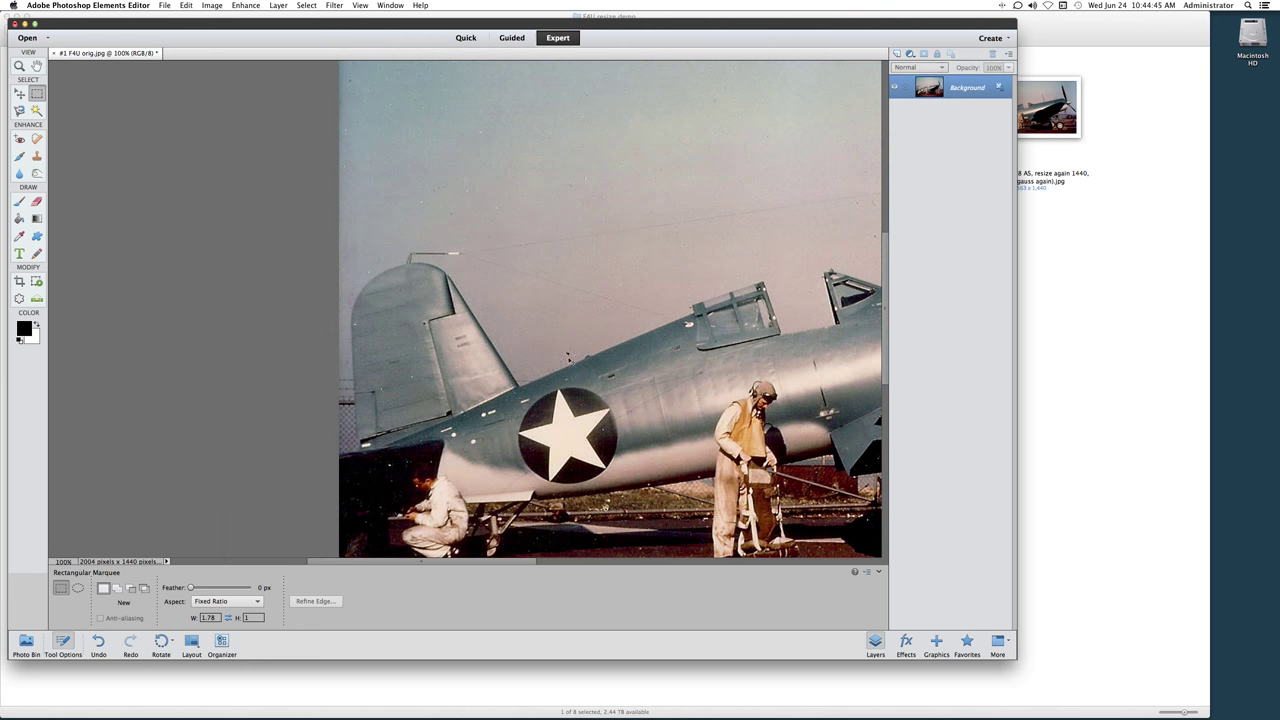
scroll(577, 355, right, 10)
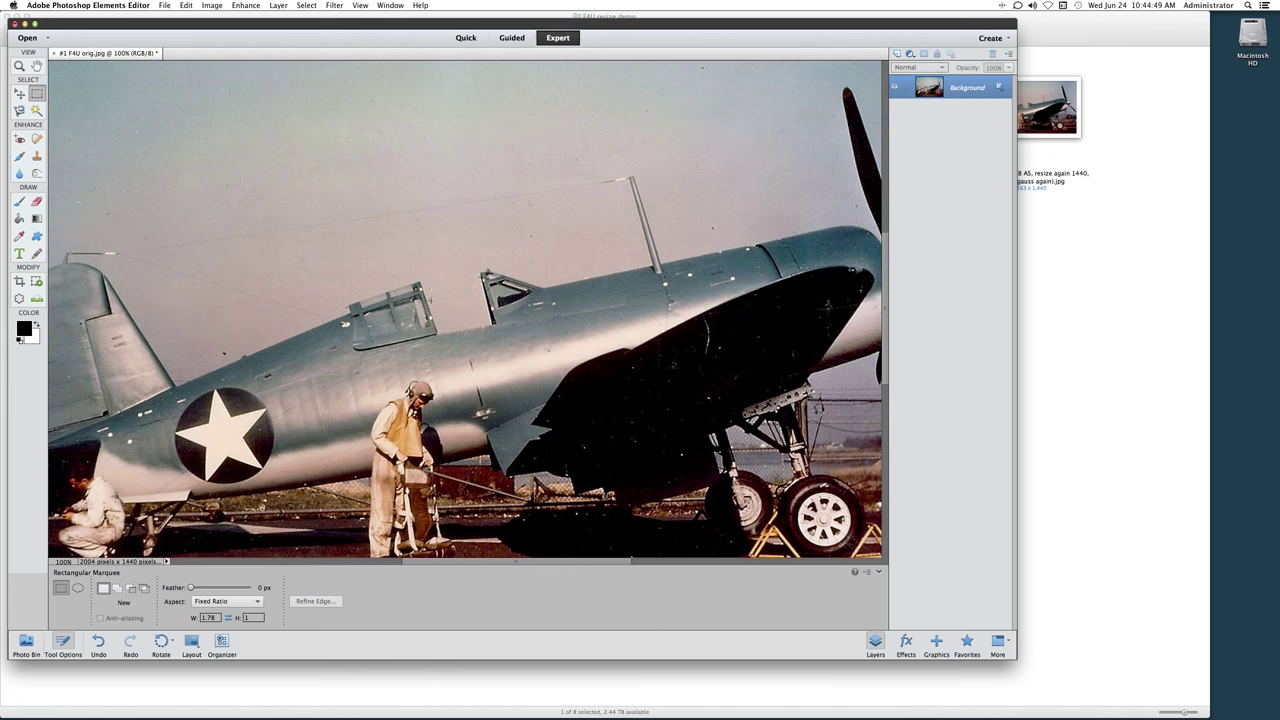
Apply a Gaussian Blur with a 1.0 pixel radius to the photo
click(334, 6)
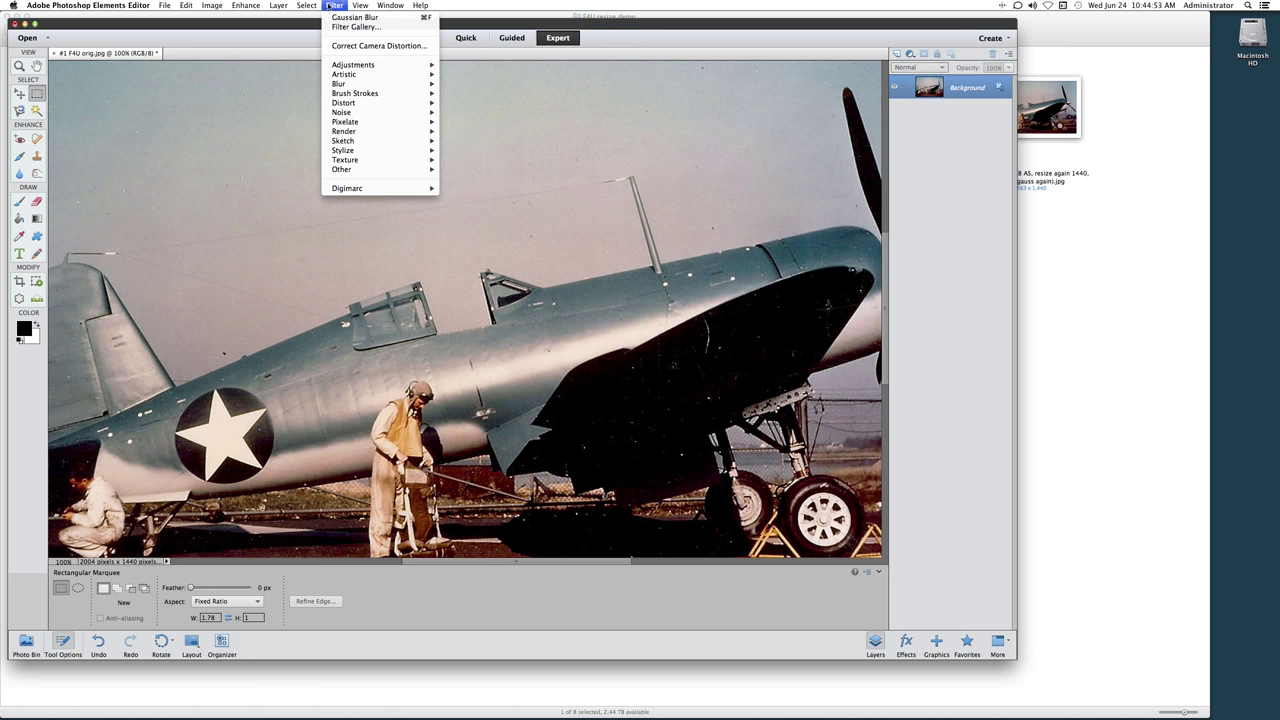
mouse_move(341, 83)
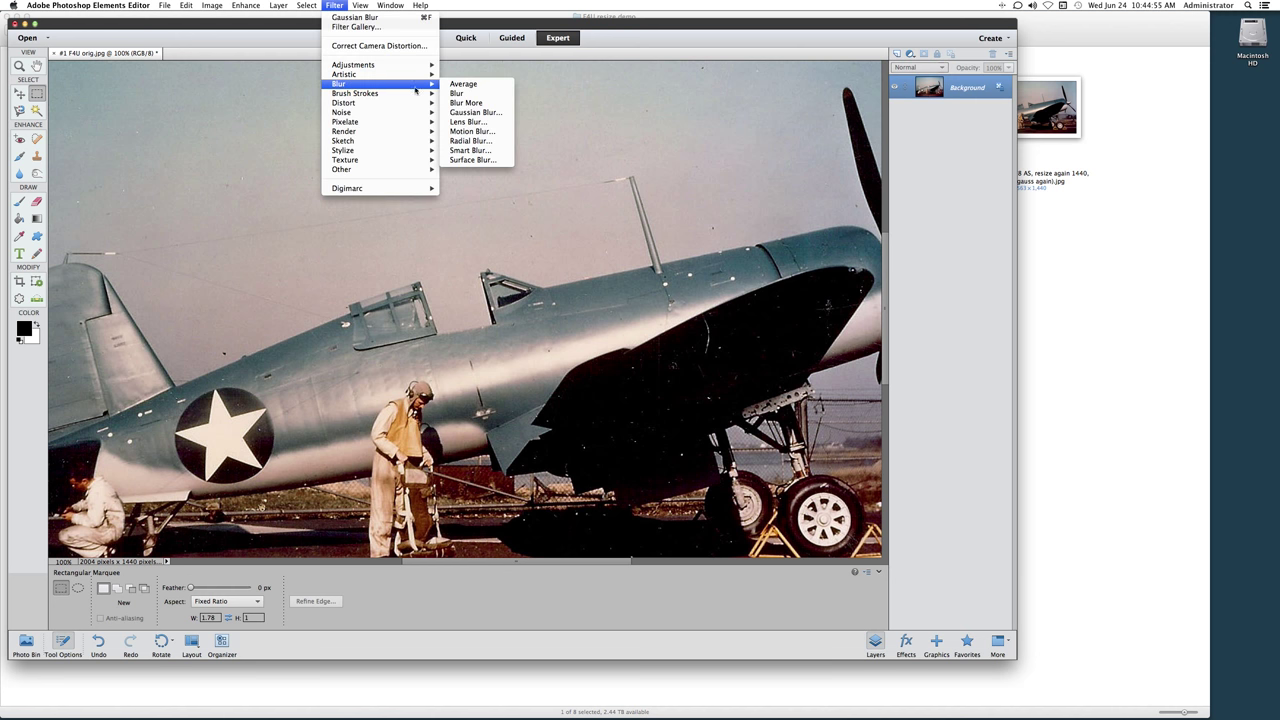
click(476, 112)
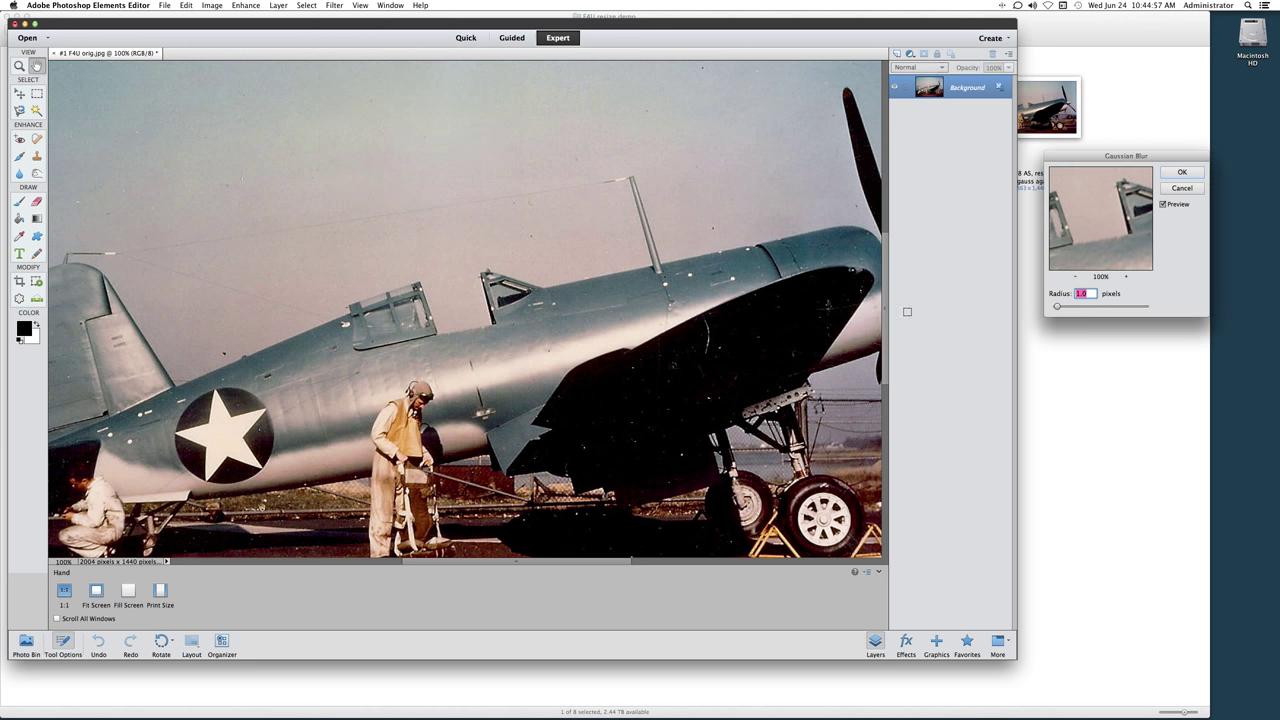
click(1177, 174)
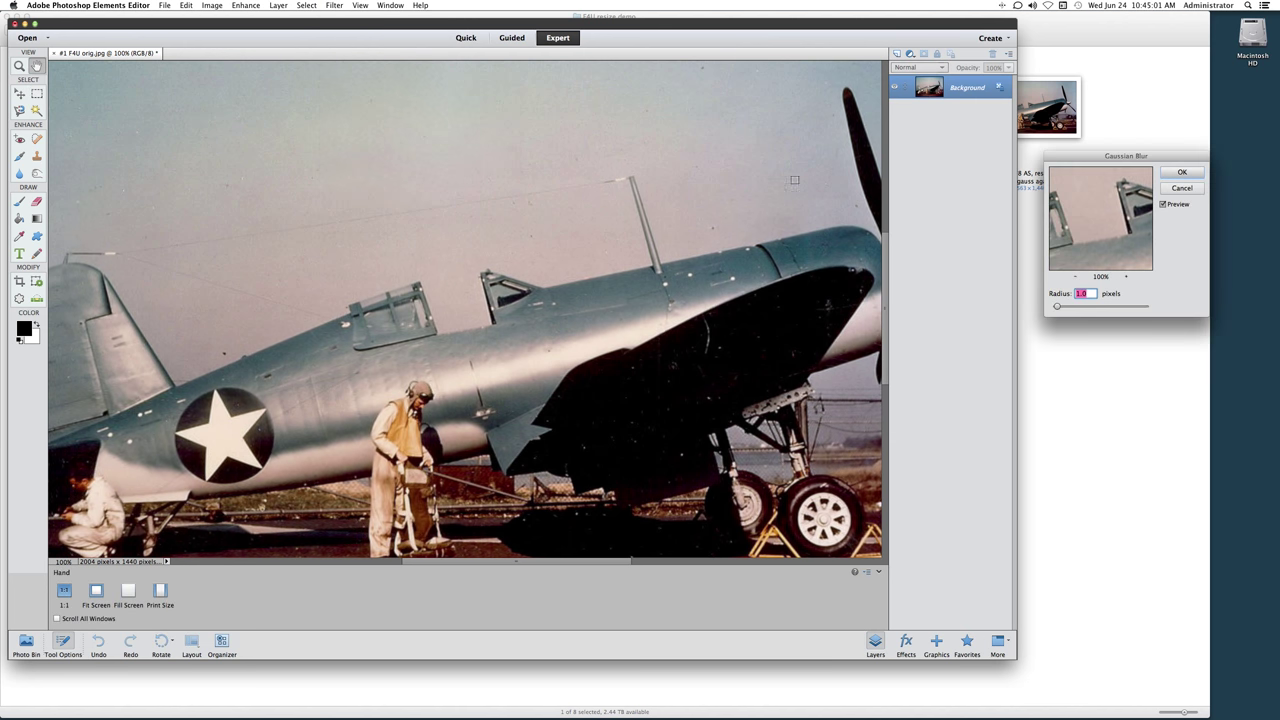
click(1182, 173)
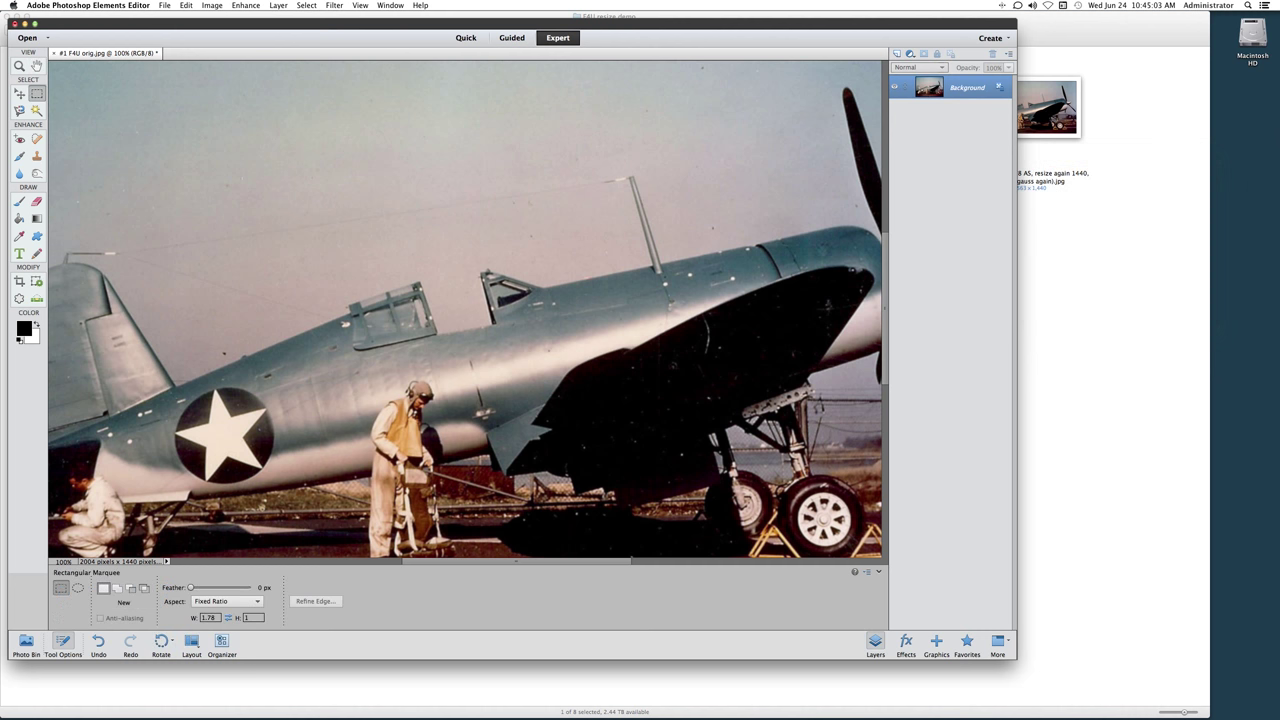
Compare the photo with and without the blur at 200%, keep the blur, and fit the whole photo
scroll(210, 354, left, 6)
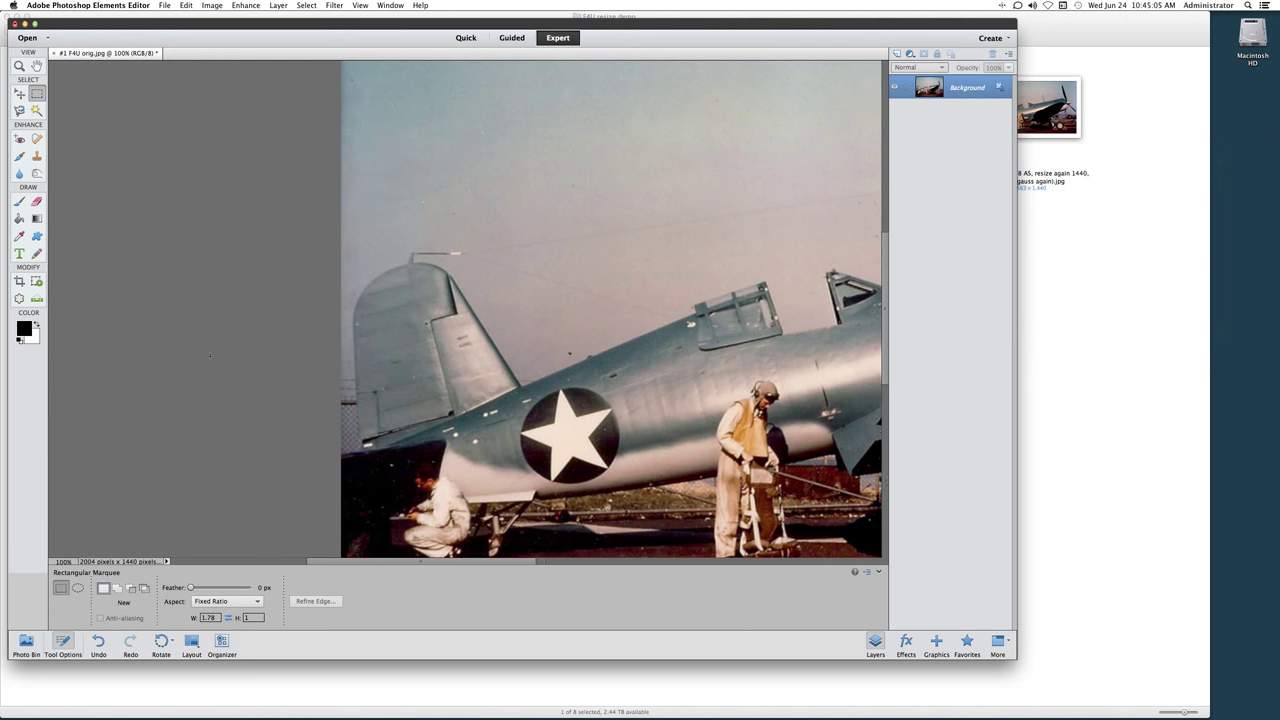
key(super+equal)
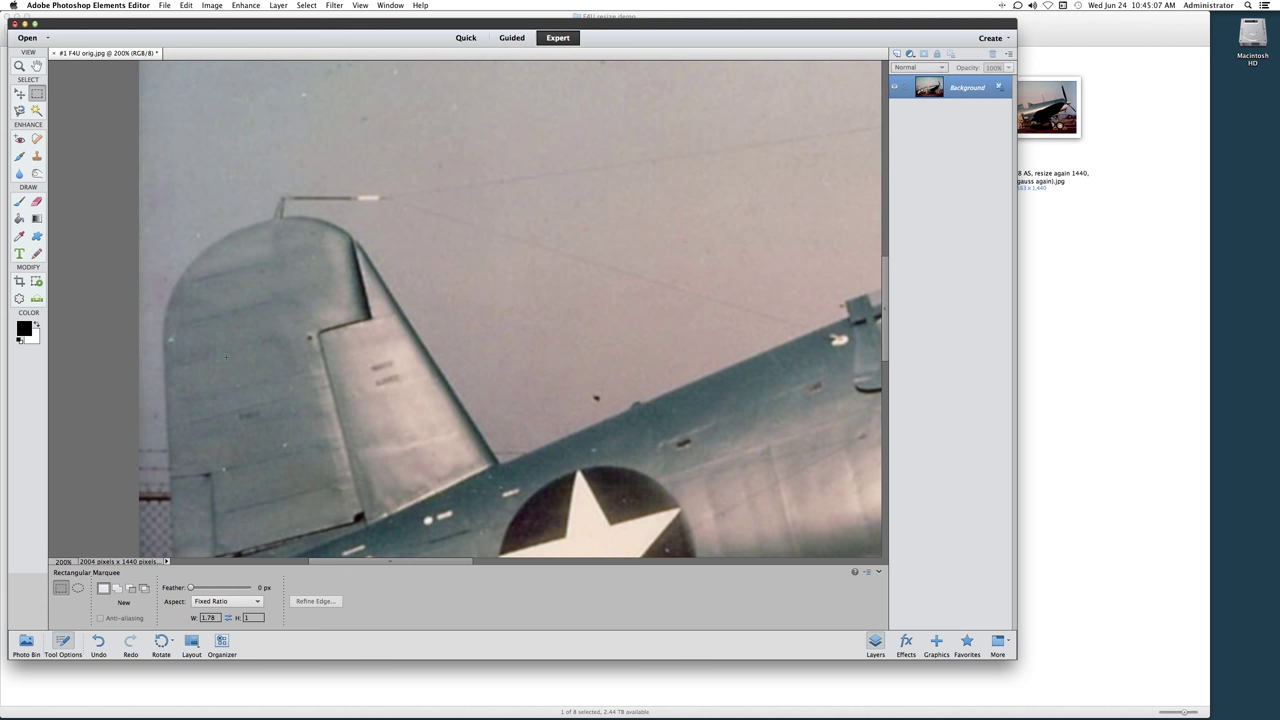
key(super+z)
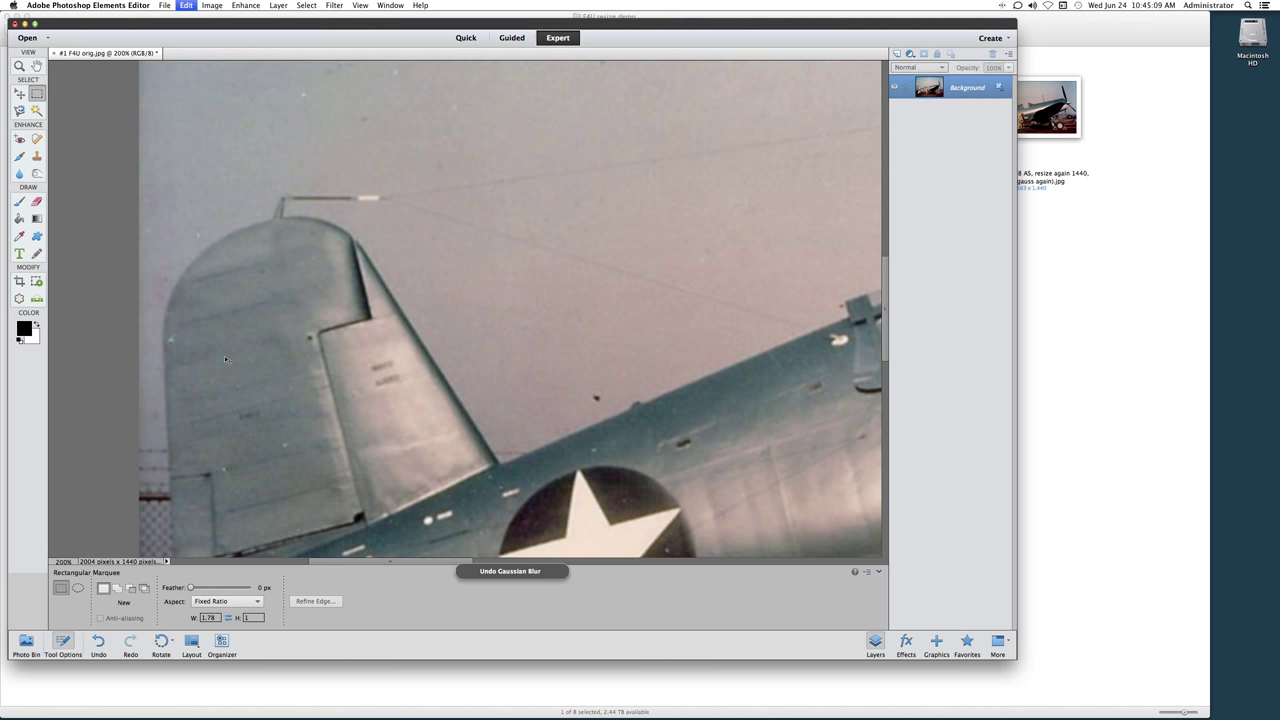
key(super+y)
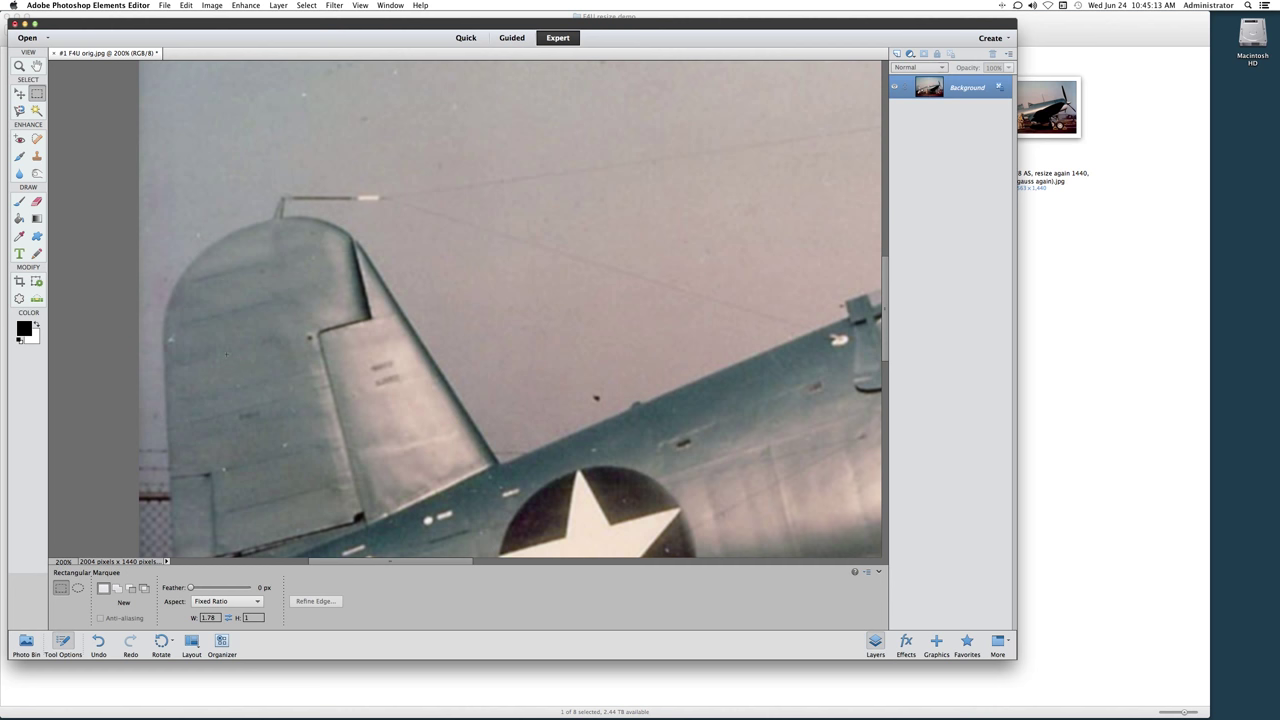
scroll(226, 354, right, 10)
scroll(260, 340, down, 3)
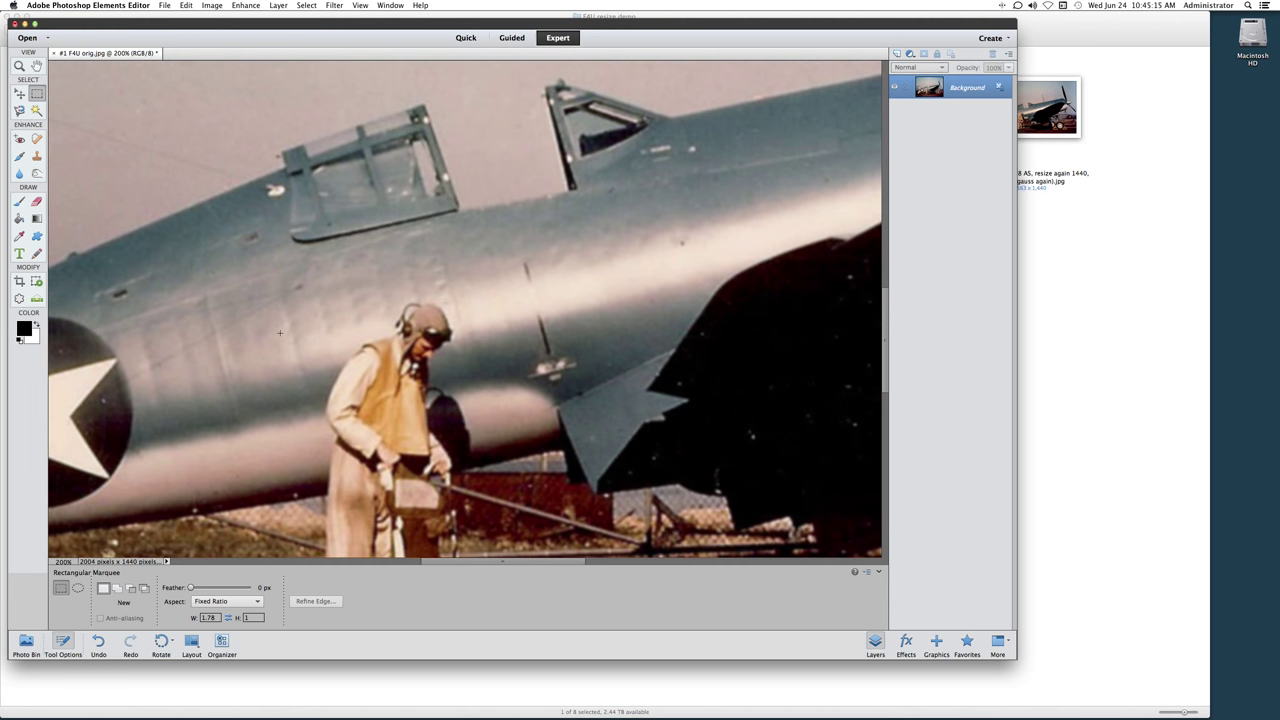
key(super+z)
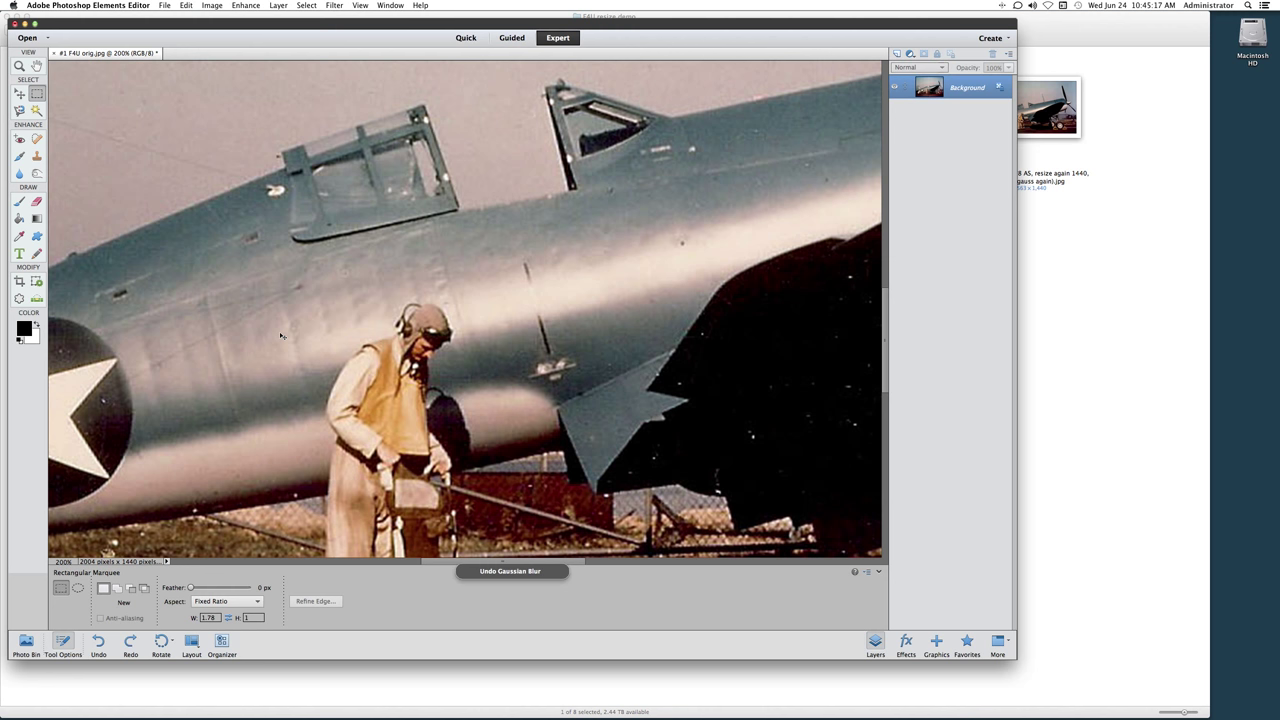
key(super+y)
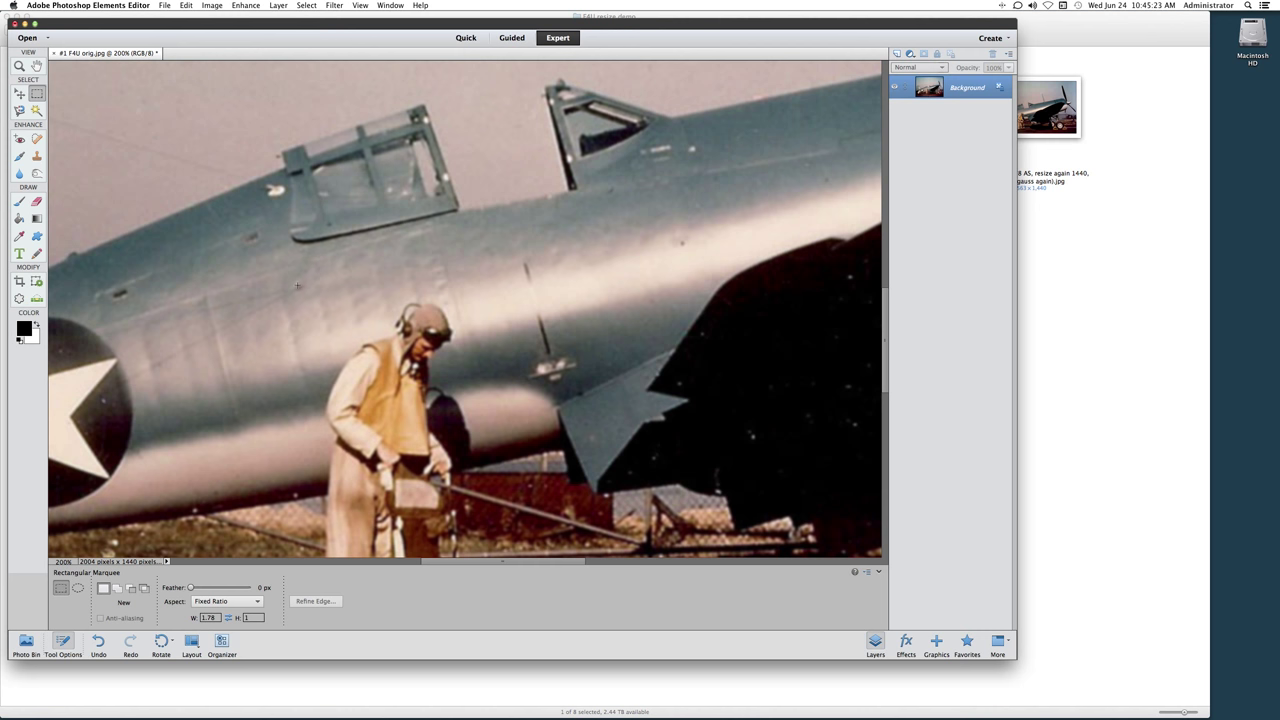
key(super+0)
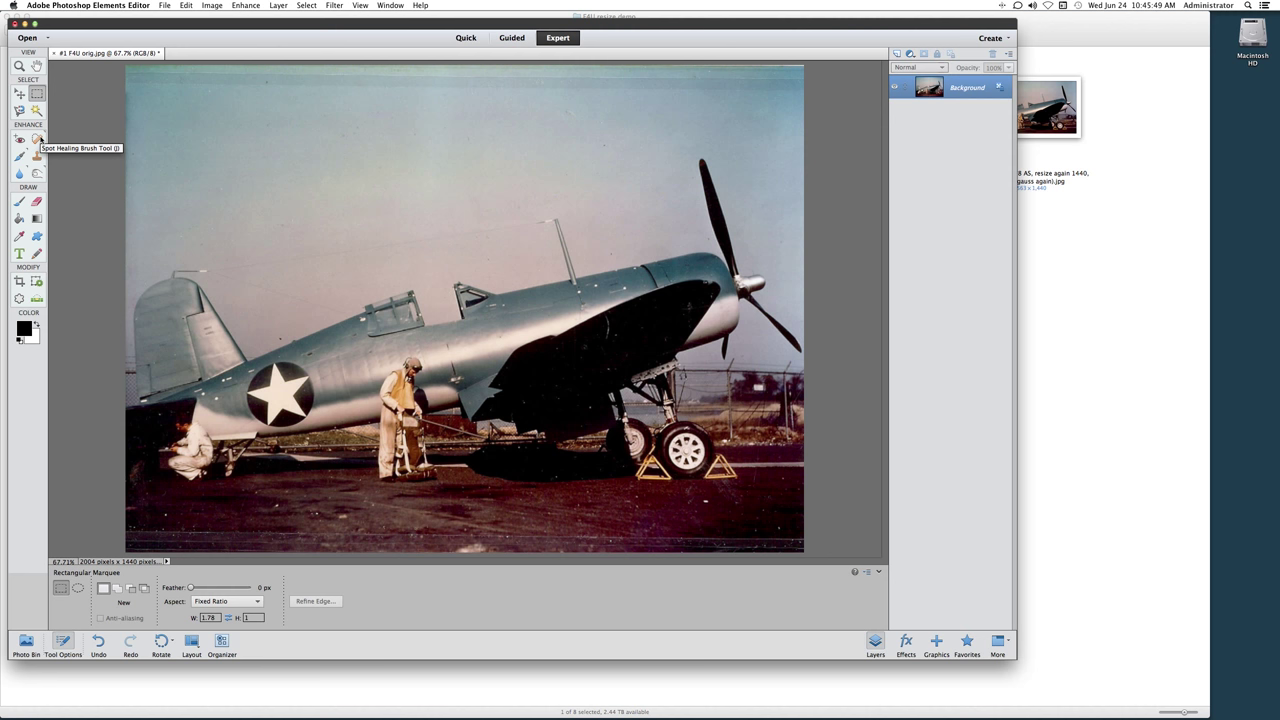
Spot-heal the marks along the photo's top edge, its top-left corner, and its bottom edge
click(38, 139)
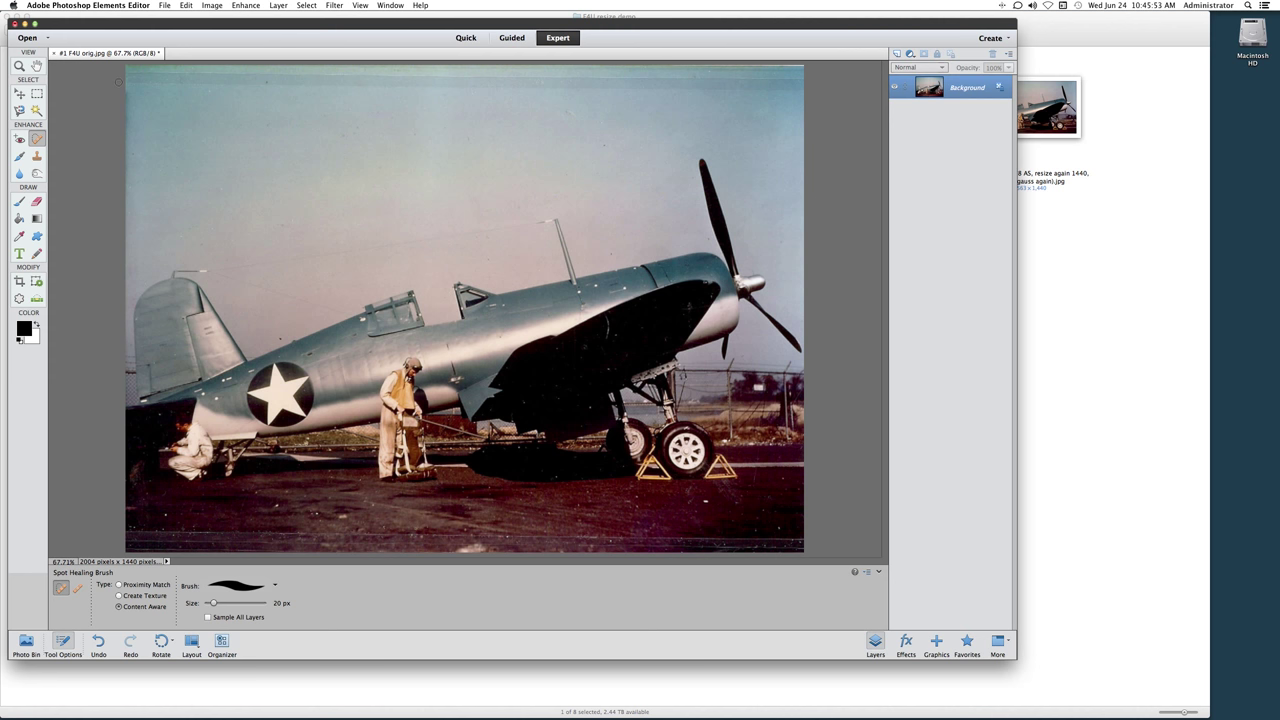
drag(127, 83, 432, 86)
click(163, 73)
drag(130, 72, 181, 74)
drag(170, 72, 343, 74)
mouse_move(158, 529)
mouse_down()
mouse_move(297, 532)
mouse_move(243, 530)
mouse_up()
click(37, 157)
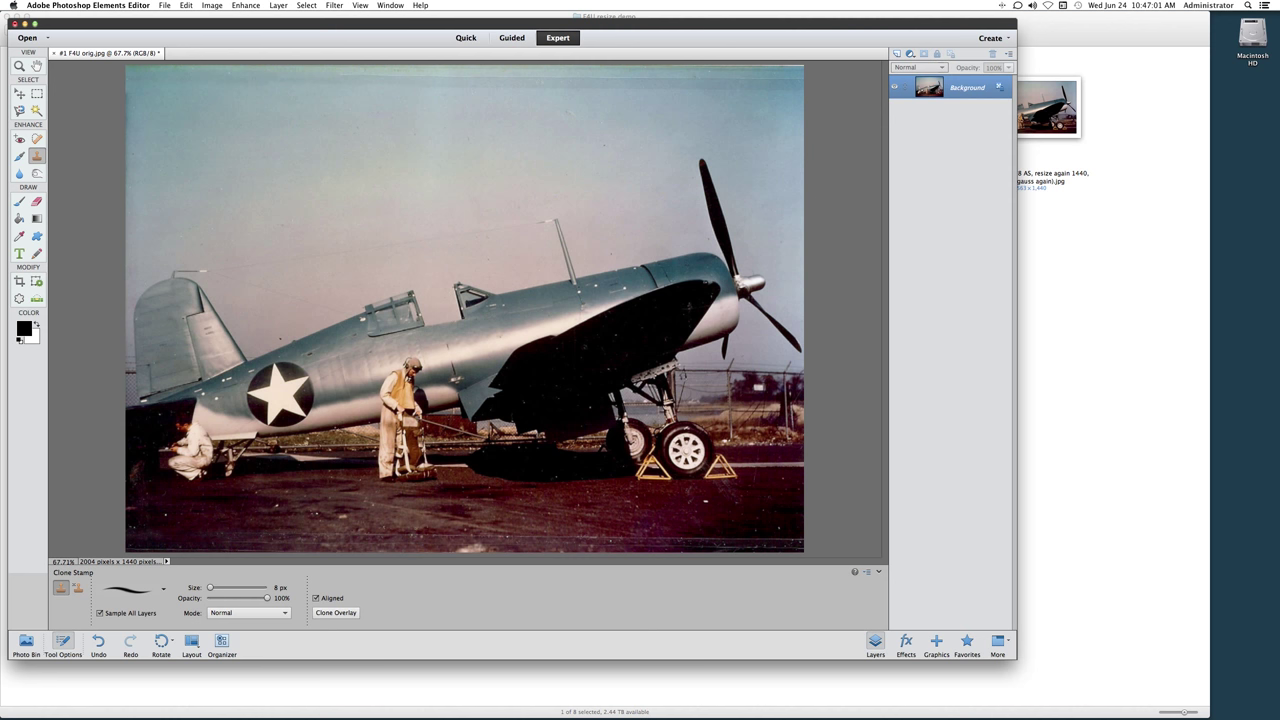
click(37, 139)
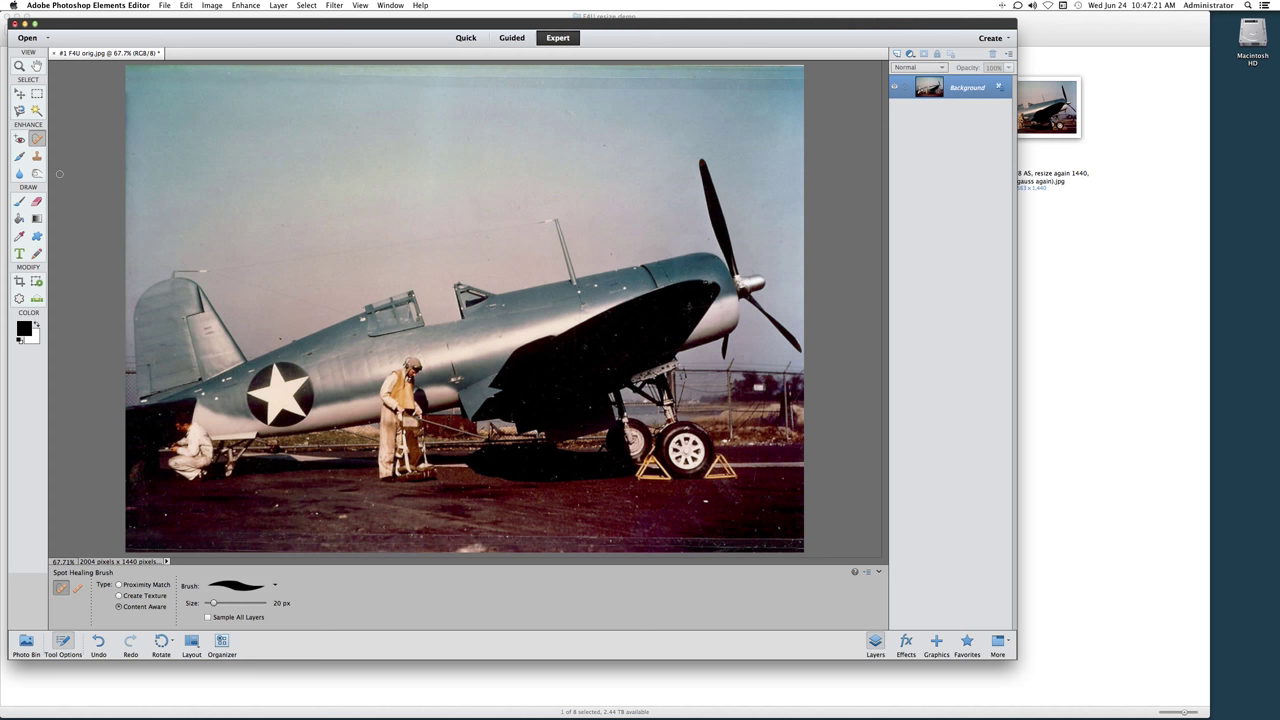
click(243, 6)
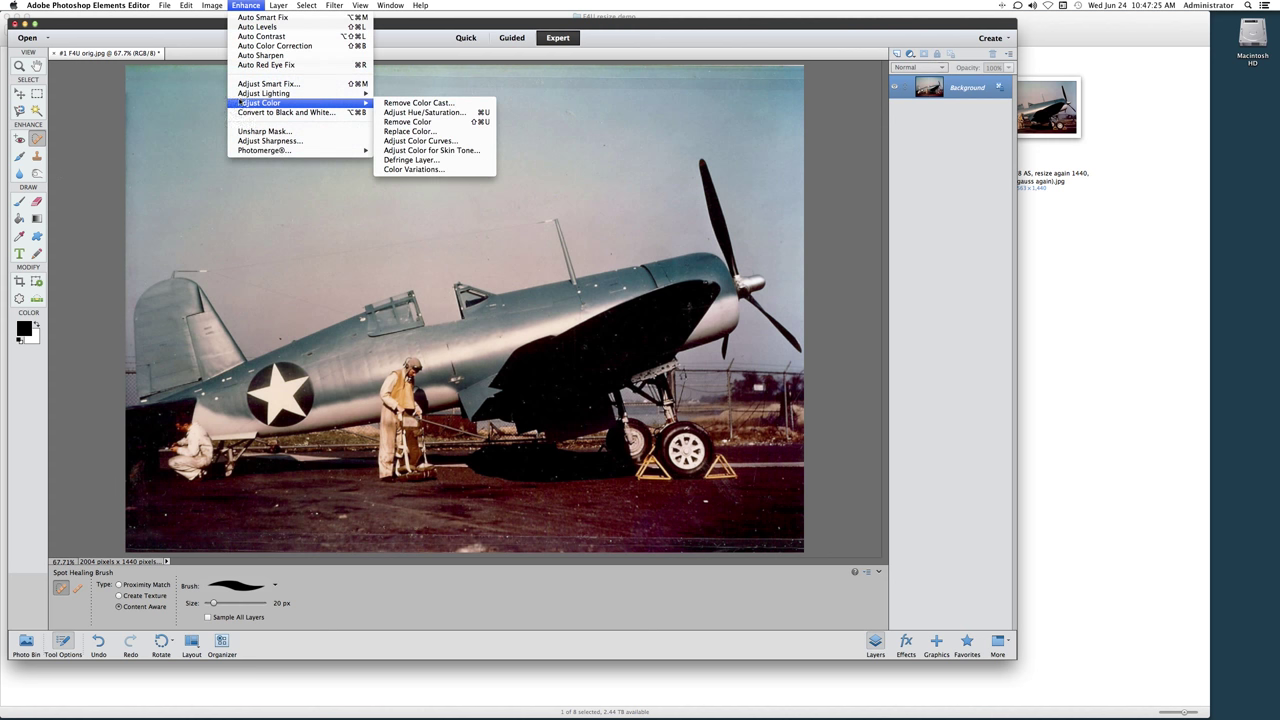
mouse_move(245, 95)
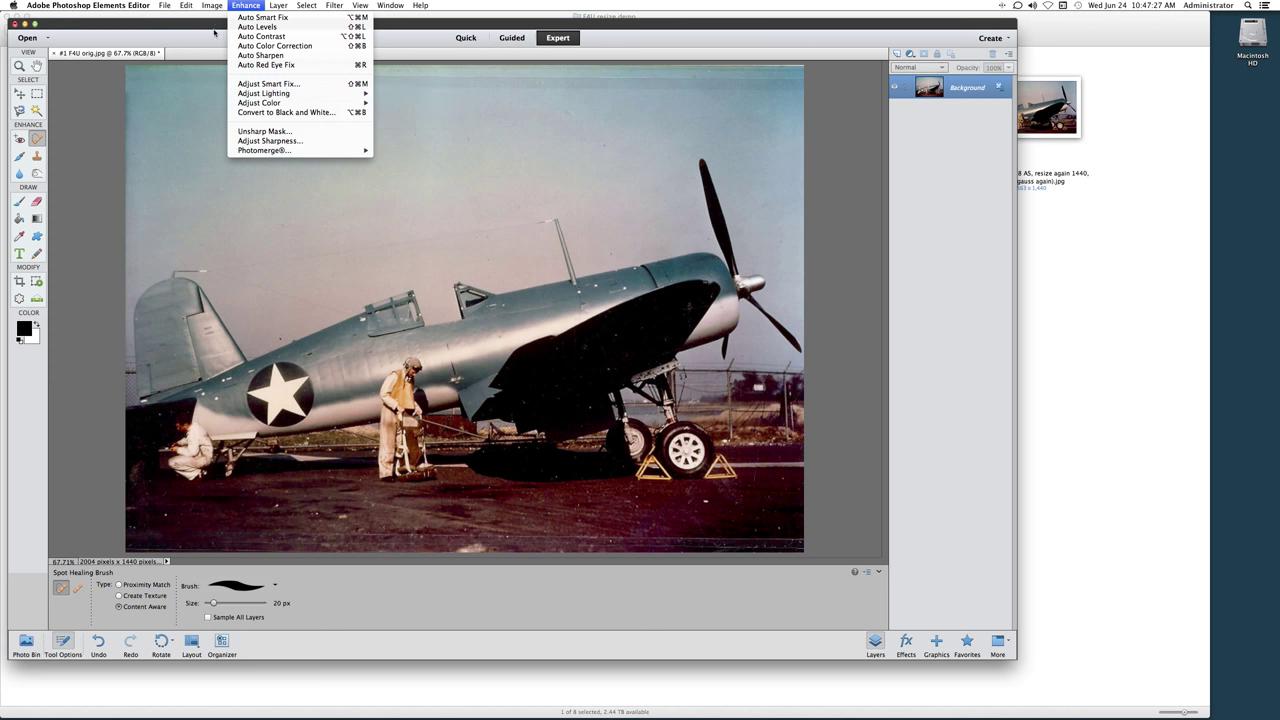
click(55, 208)
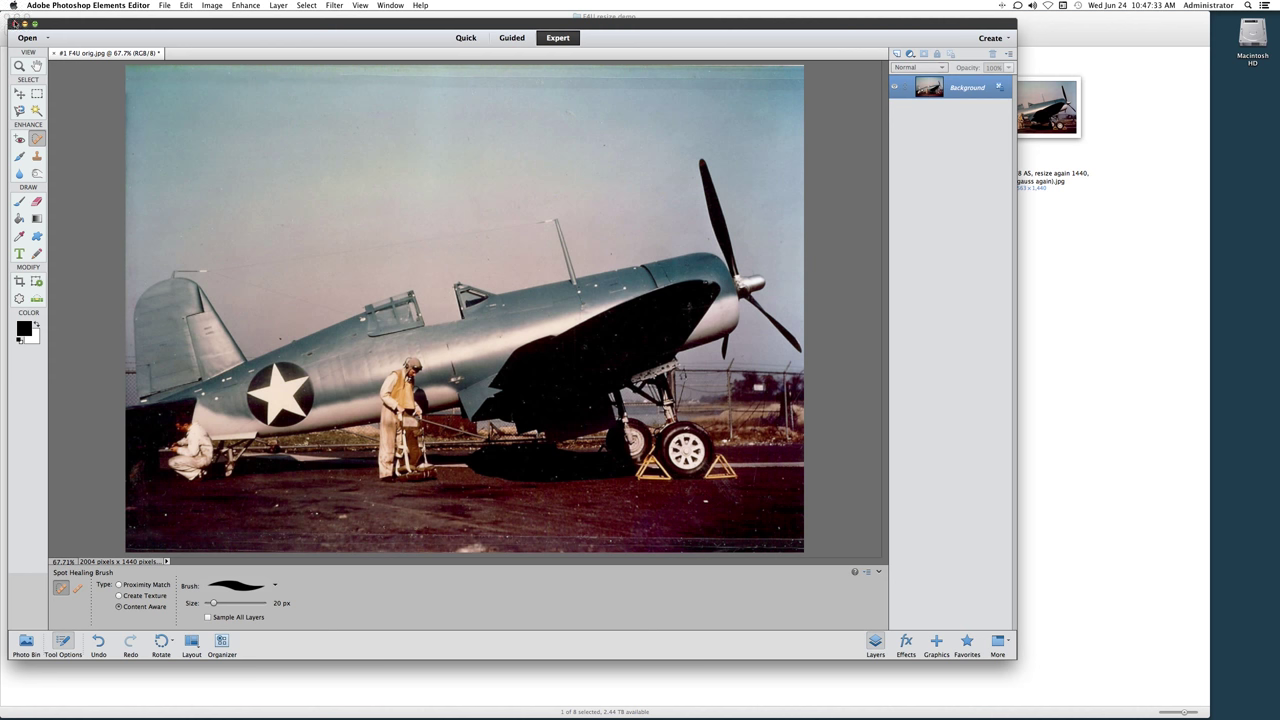
Close the edited original without saving, preview file #5, and open it in Photoshop Elements
click(13, 22)
click(596, 236)
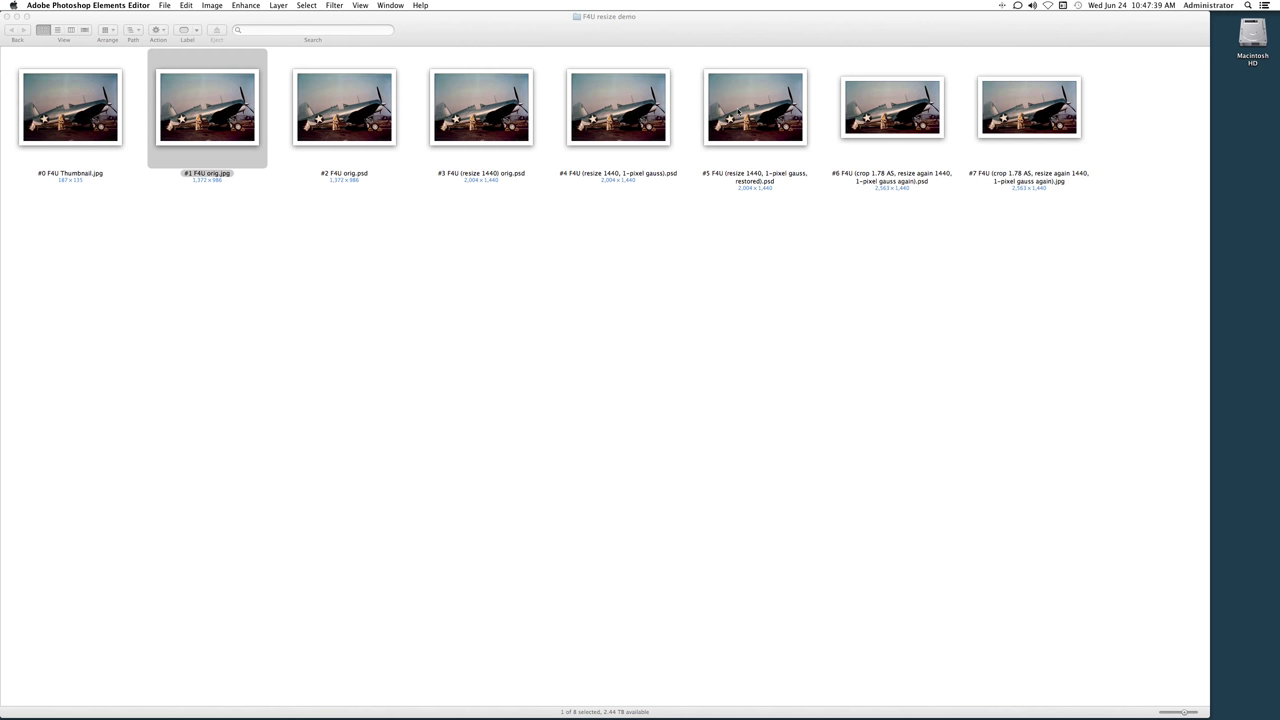
double_click(738, 111)
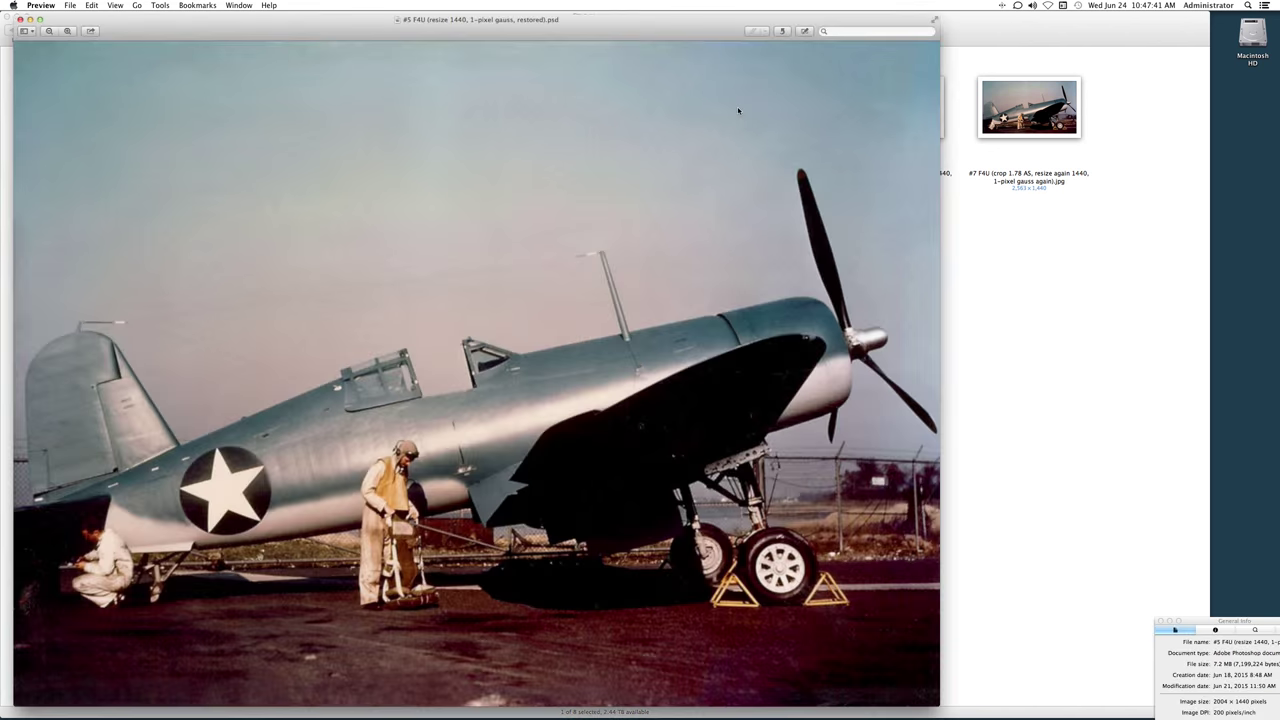
click(19, 19)
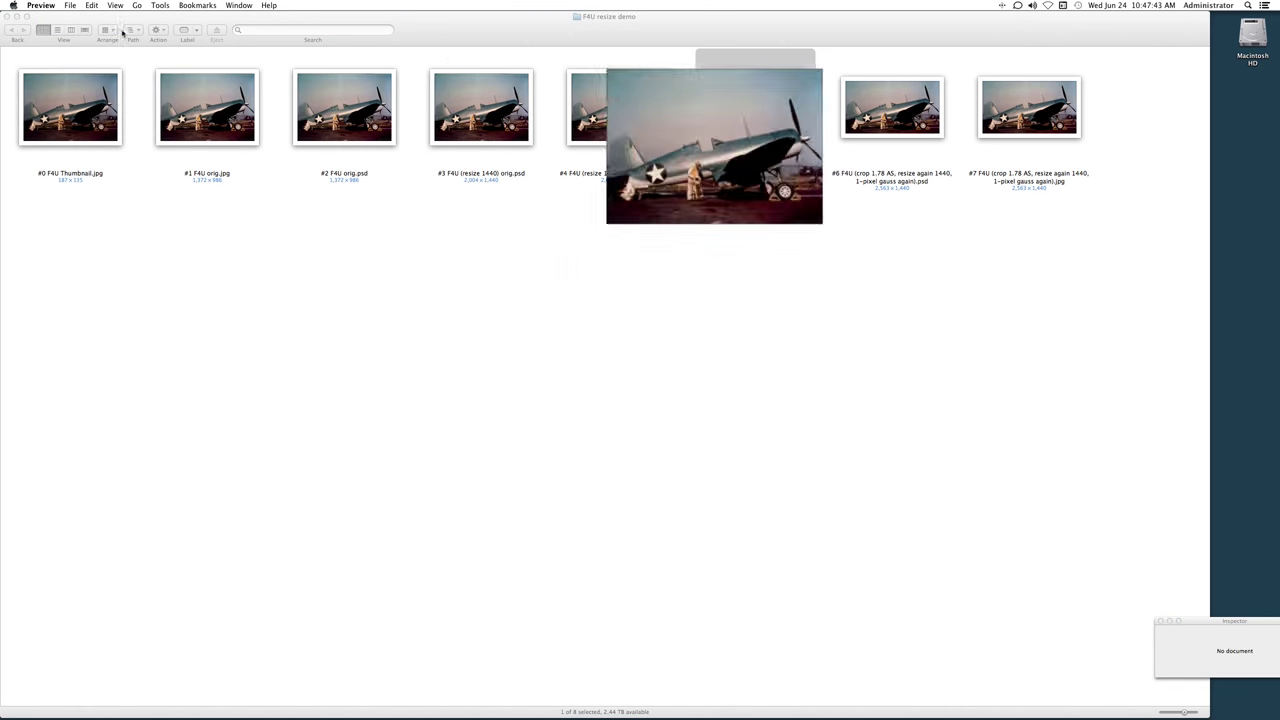
drag(752, 120, 757, 697)
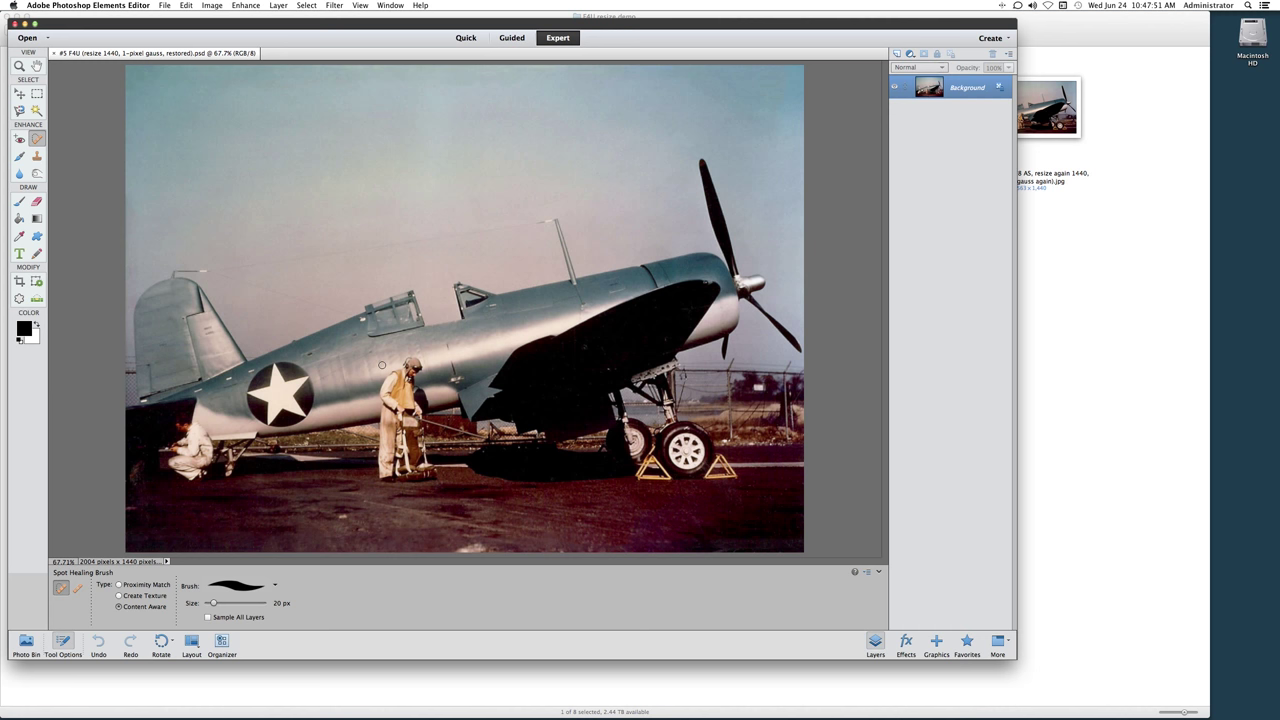
Crop to a Normal-aspect marquee over the aircraft's middle, then undo the crop
key(super+equal)
scroll(385, 362, left, 5)
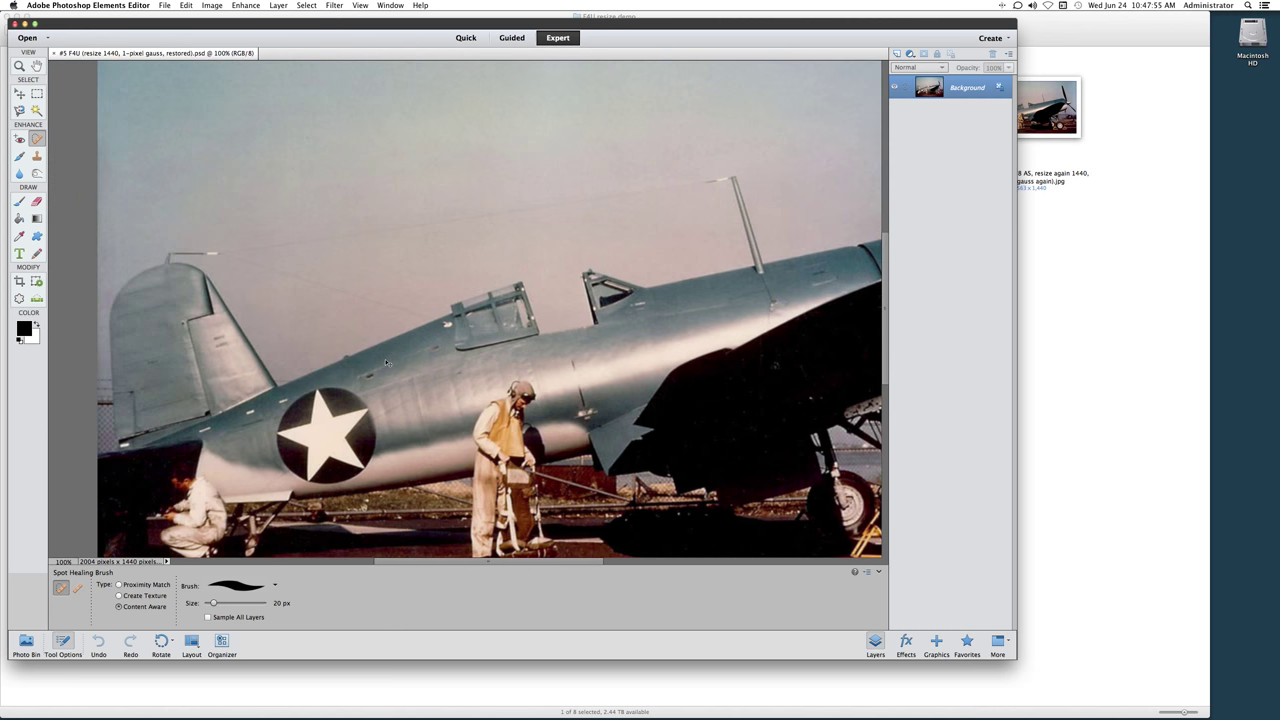
key(super+0)
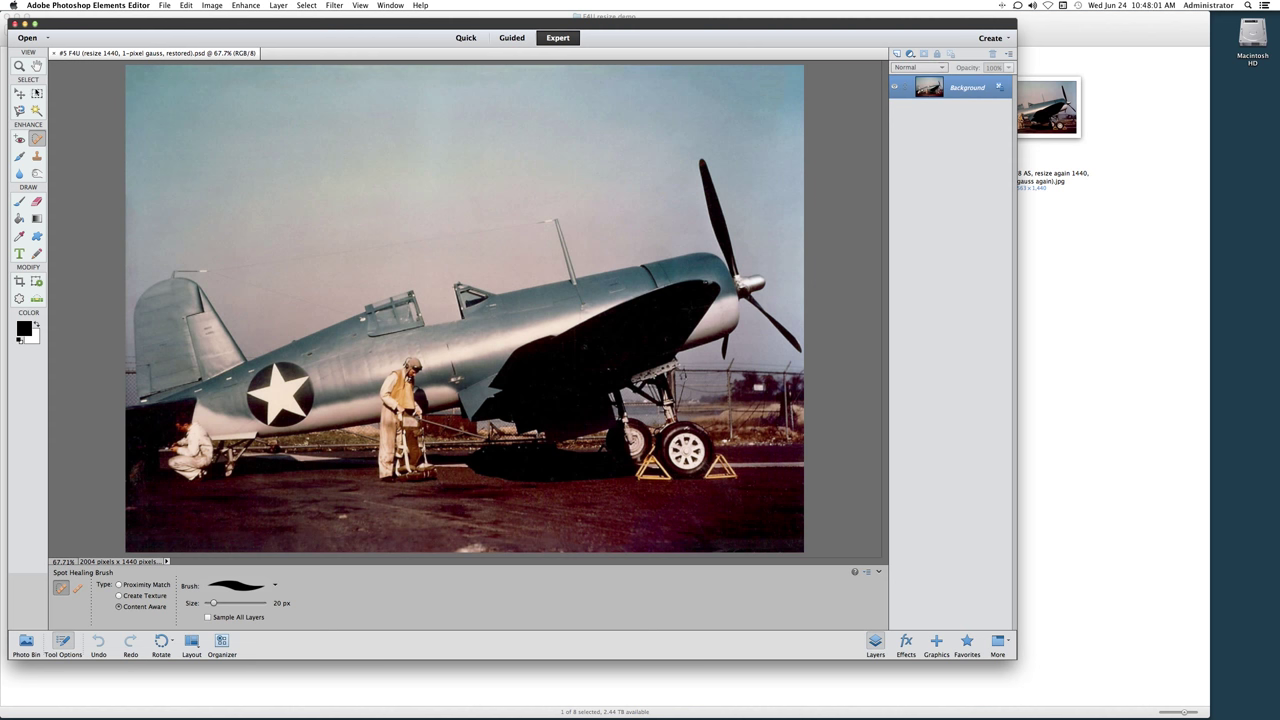
click(37, 93)
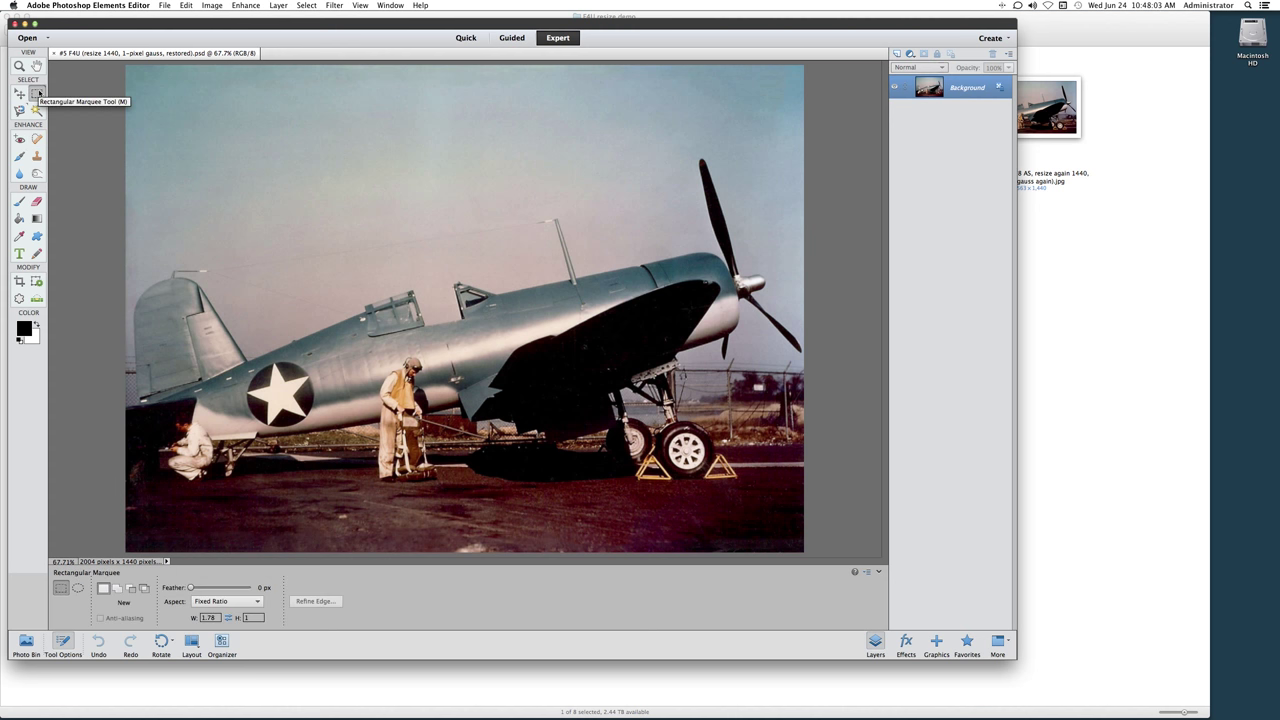
click(211, 600)
click(212, 589)
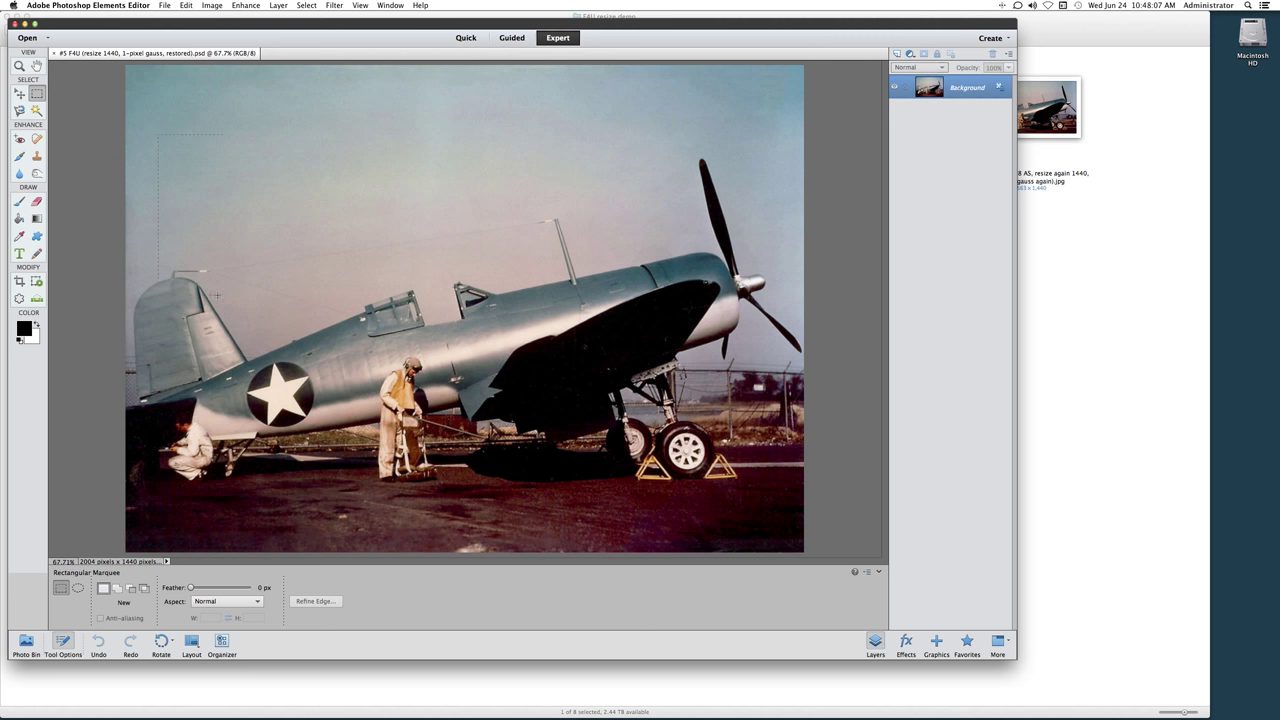
drag(218, 292, 598, 494)
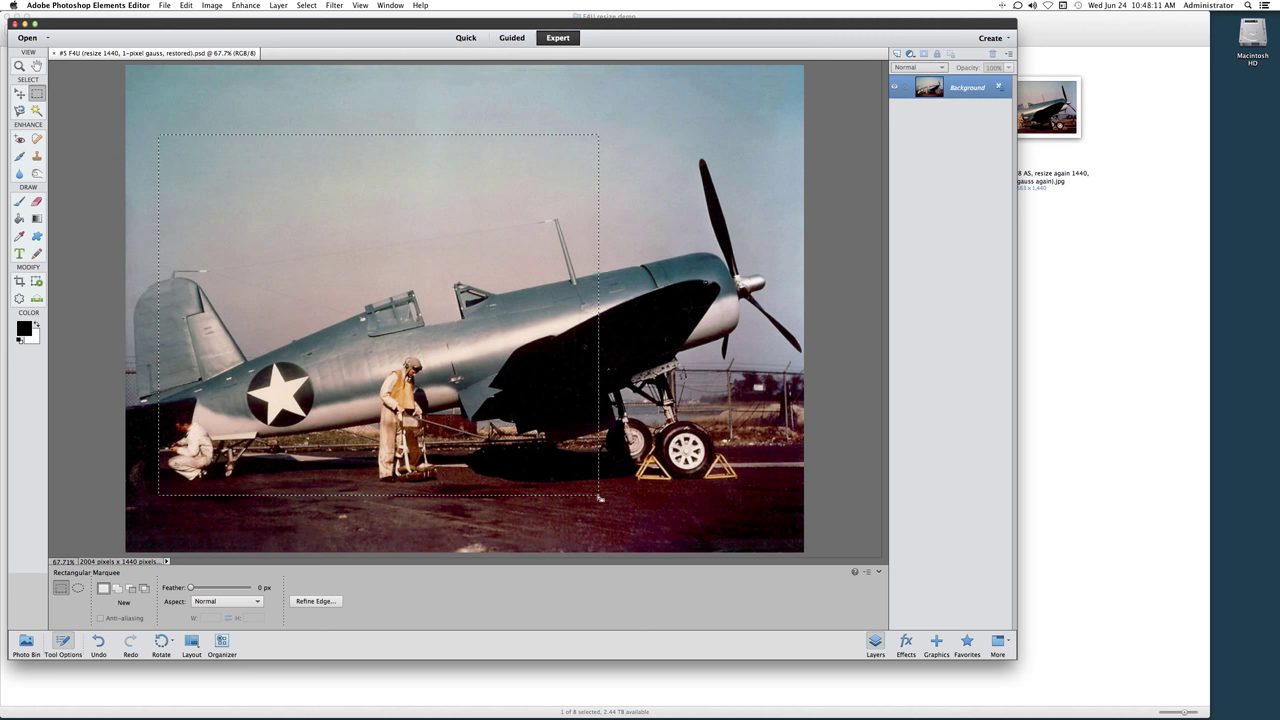
click(206, 7)
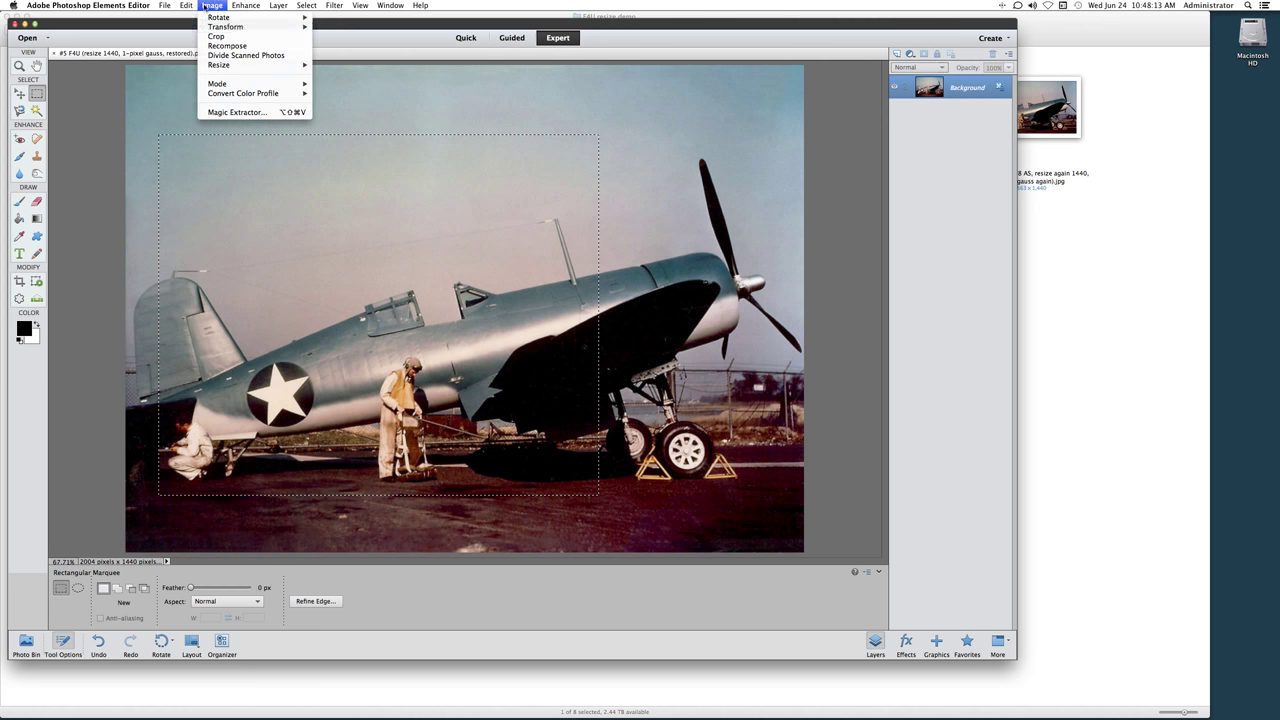
click(215, 37)
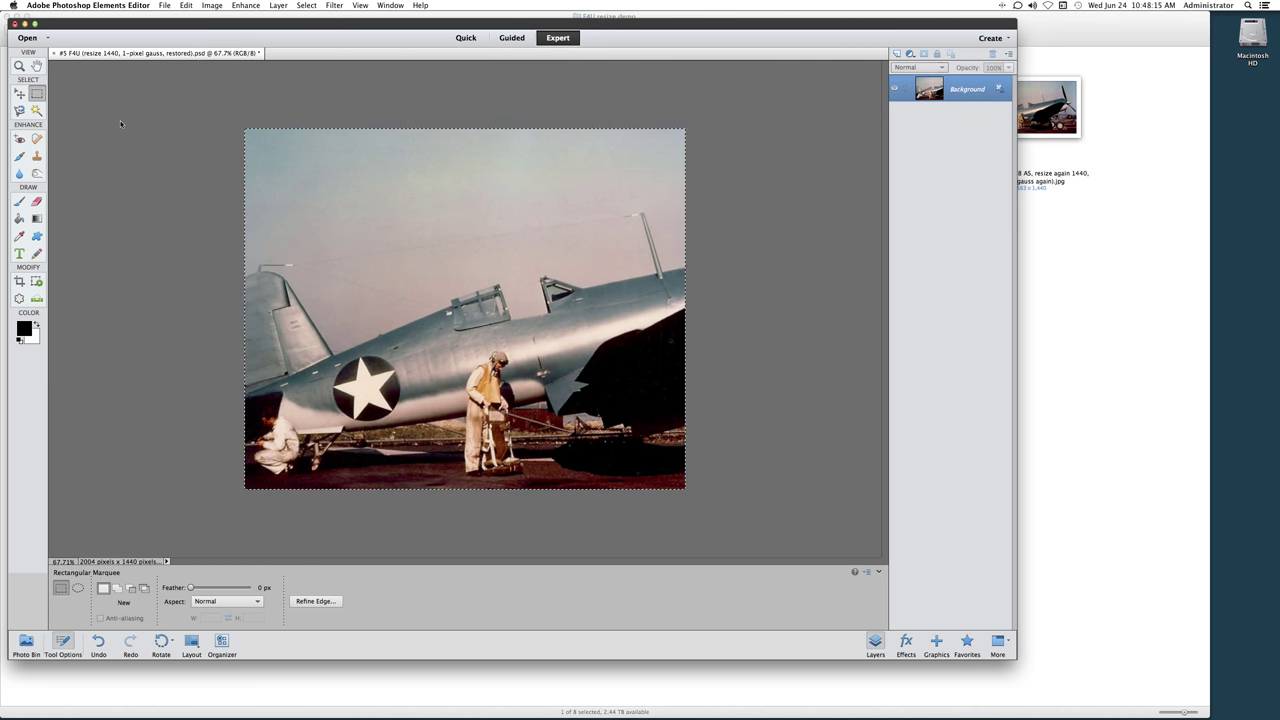
key(super+z)
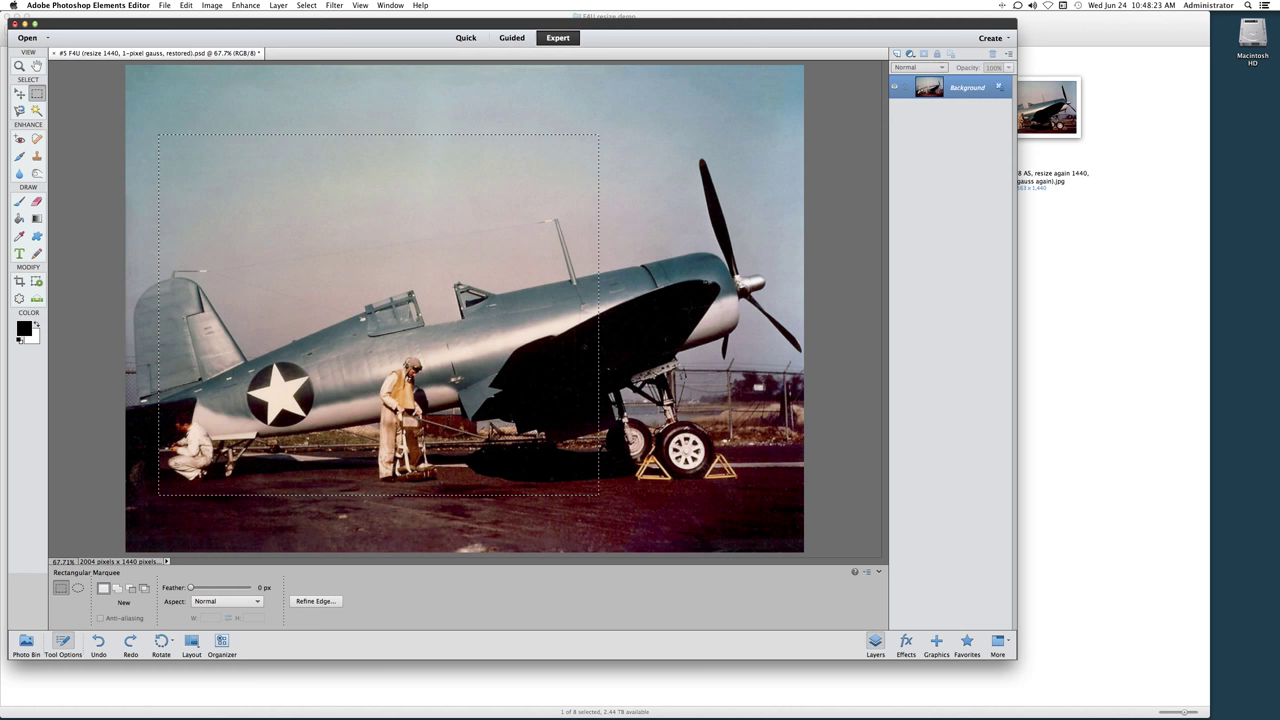
Switch the Rectangular Marquee aspect to Fixed Ratio with a 1.78 width value
click(203, 601)
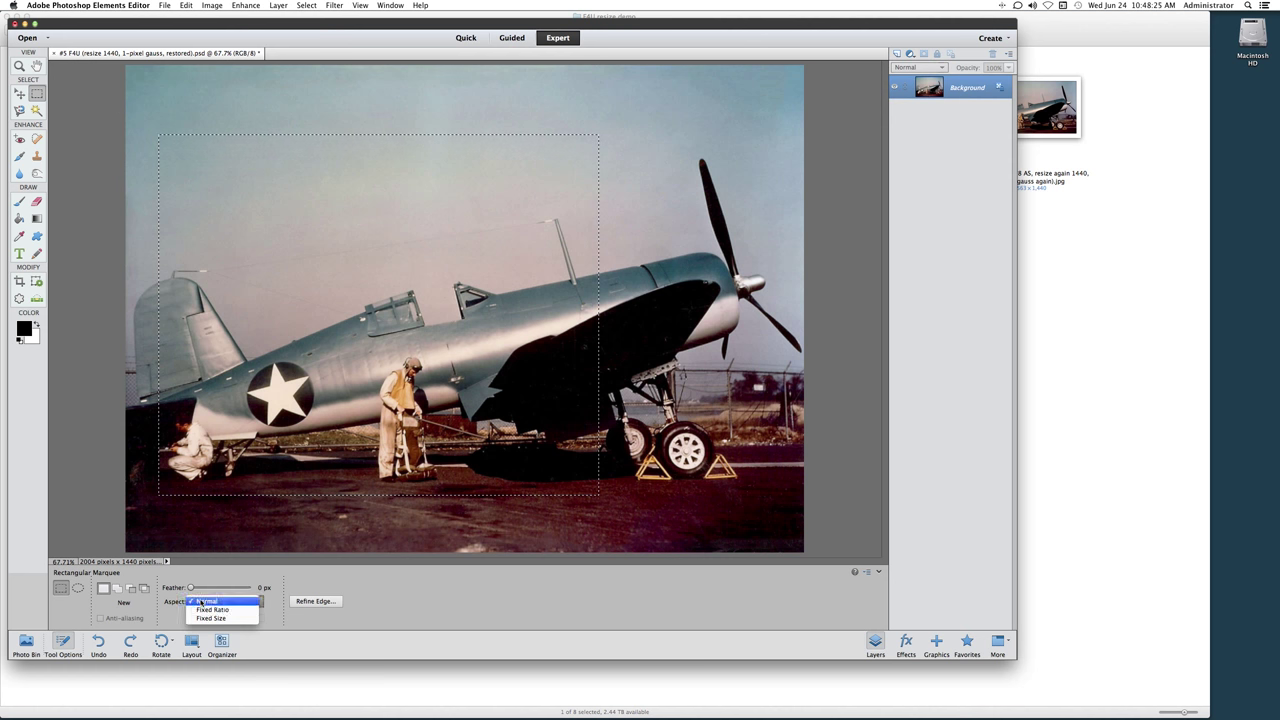
click(203, 609)
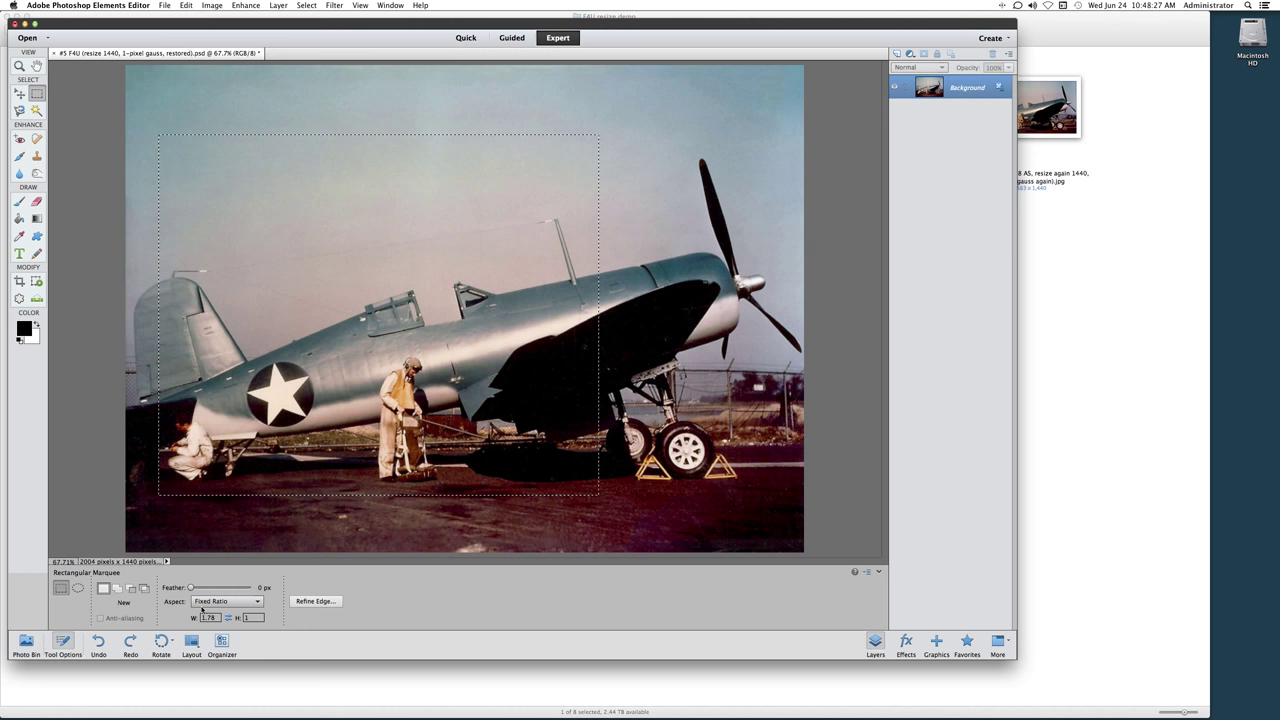
double_click(208, 617)
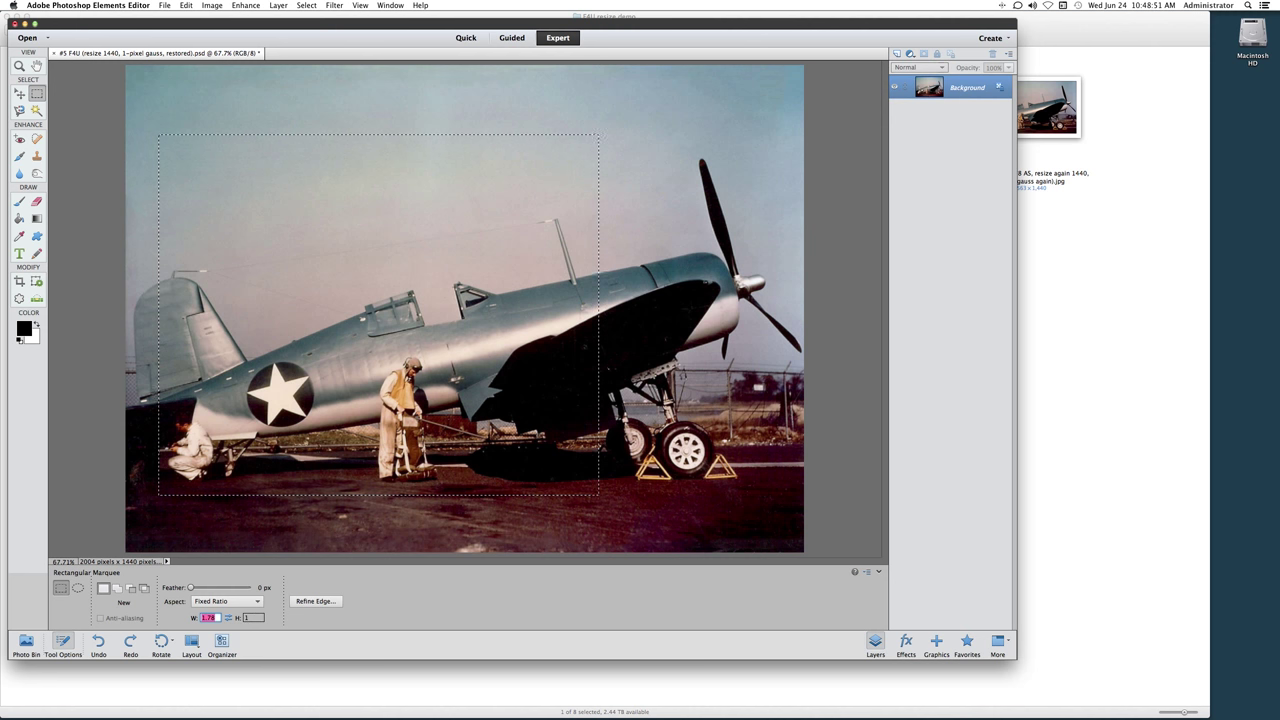
Select a full-width 1.78:1 frame, nudge it down, and crop the photo to 2004 × 1126
click(114, 90)
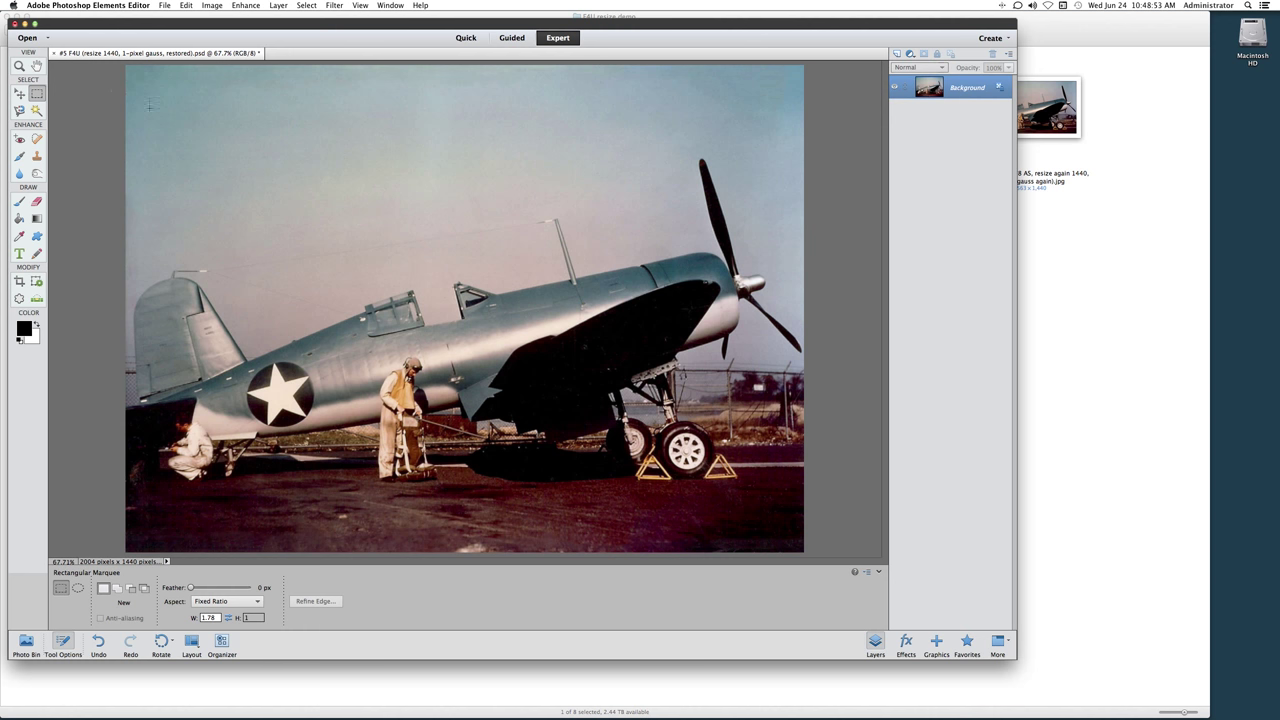
drag(114, 90, 939, 541)
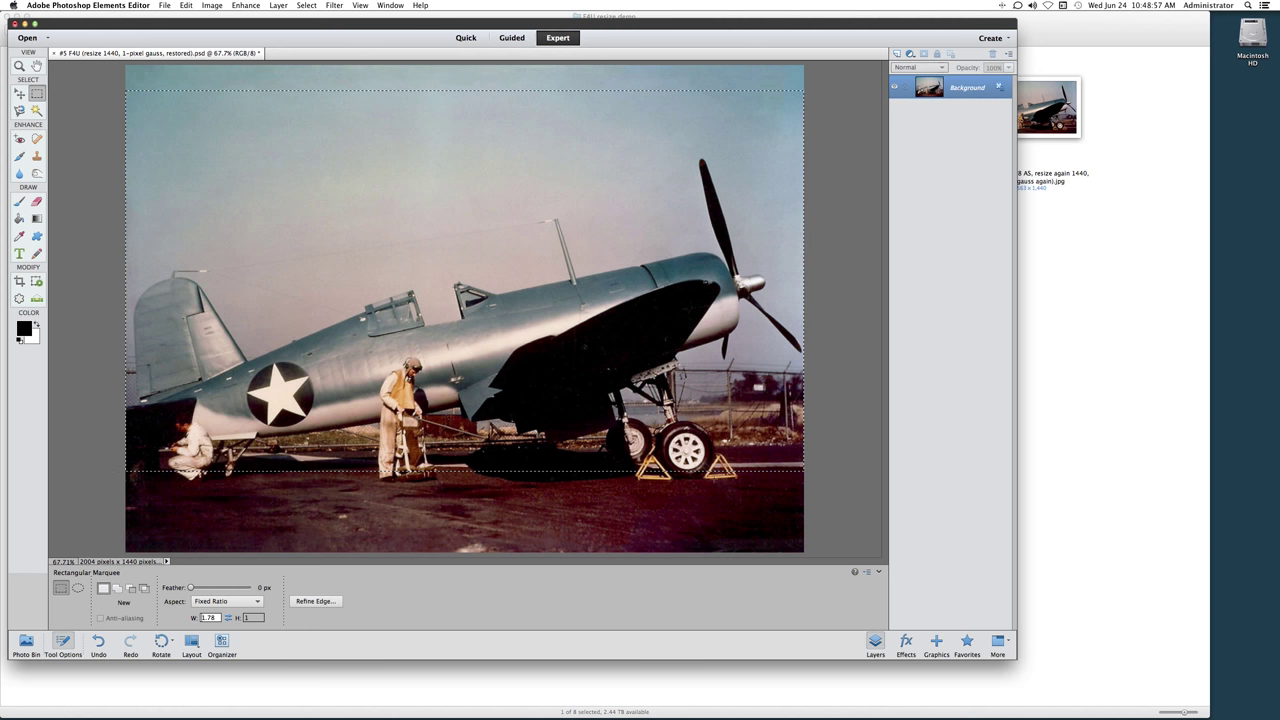
key(Down)
key(Down)
key(Down)
key(Down)
key(Down)
key(Down)
key(Down)
key(Down)
key(Down)
key(Down)
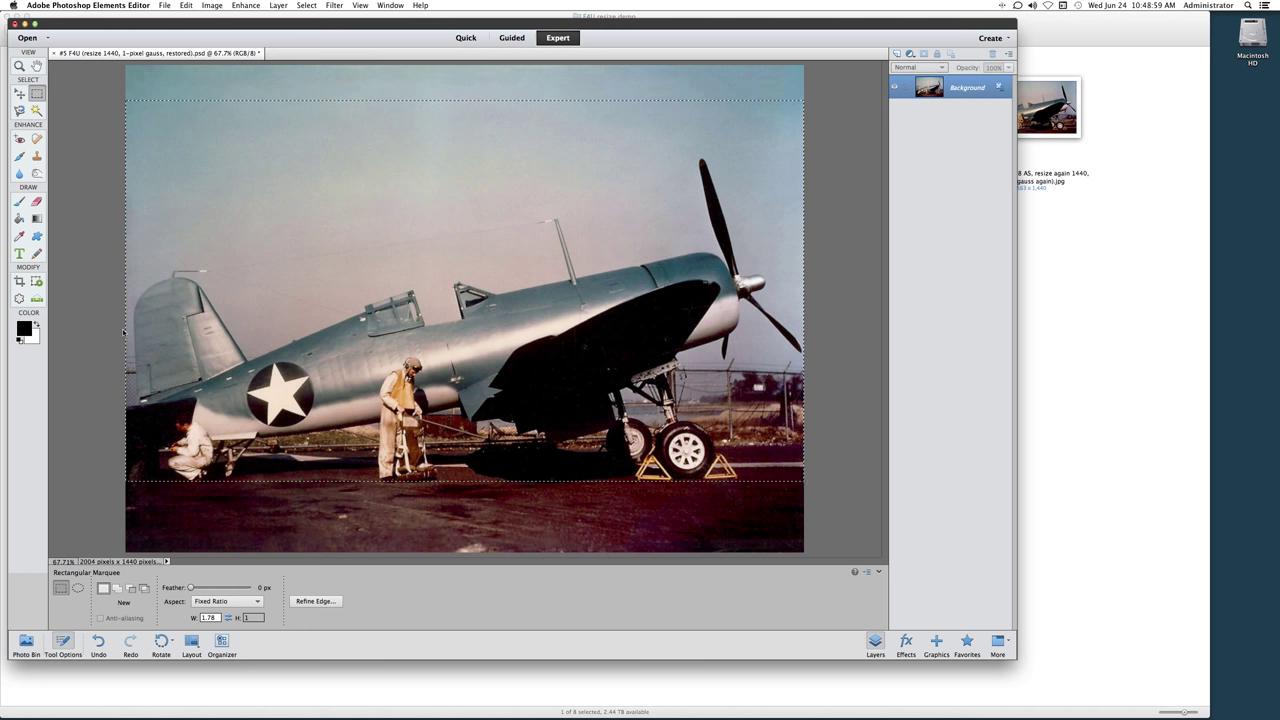
key(Down)
key(Down)
key(Down)
key(Down)
key(Down)
key(Down)
key(Down)
key(Down)
key(Down)
key(Down)
key(Down)
key(Down)
key(Down)
key(Down)
key(Down)
key(Down)
key(Down)
key(Down)
key(Down)
key(Down)
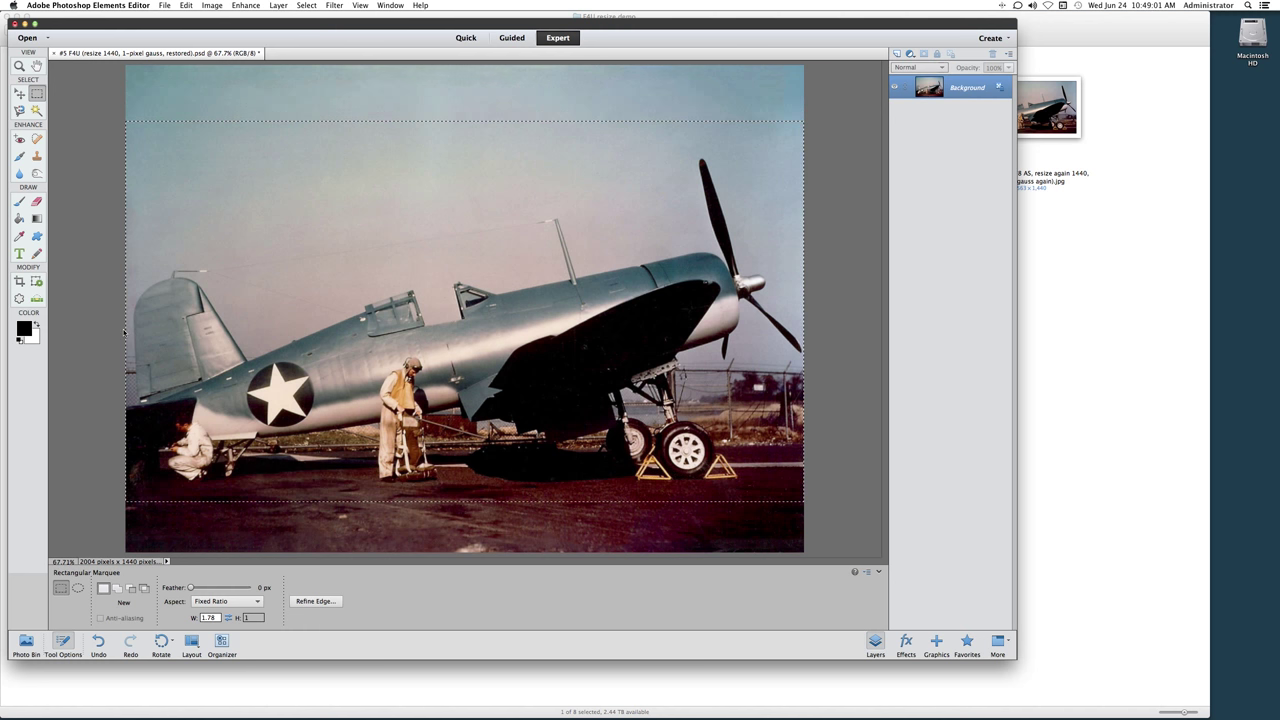
key(Down)
key(Down)
key(Down)
key(Down)
key(Down)
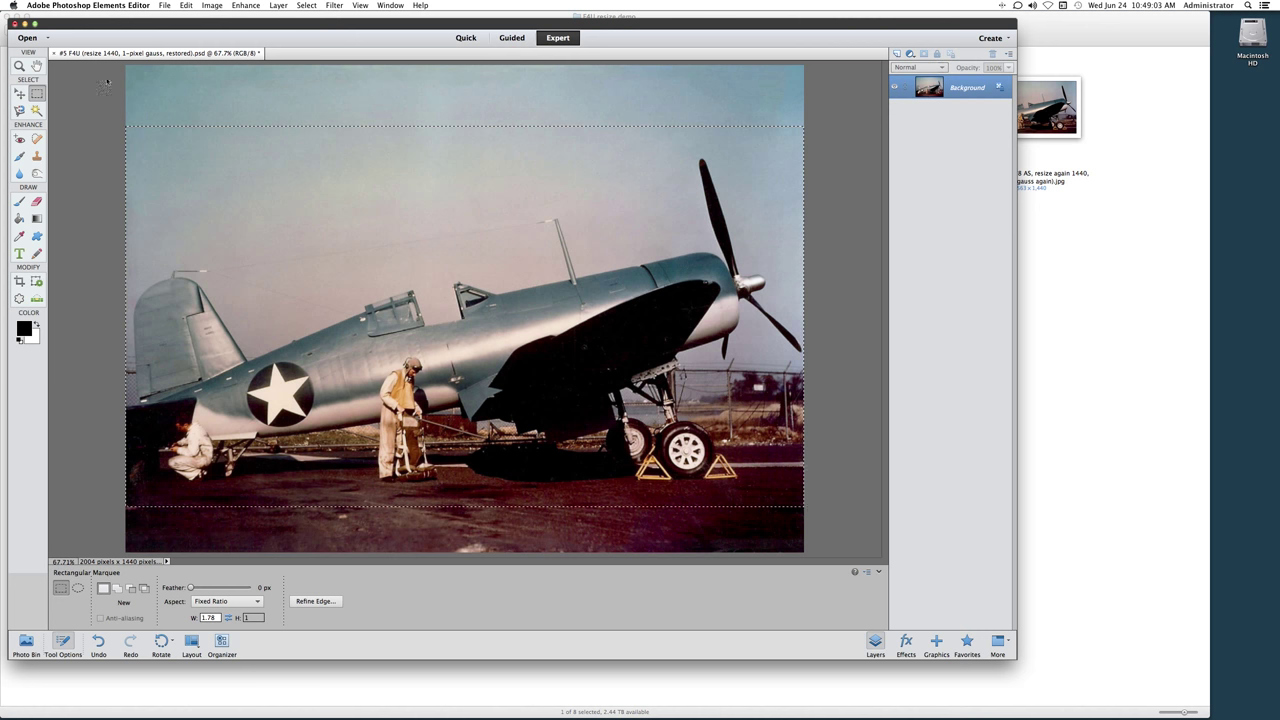
click(207, 6)
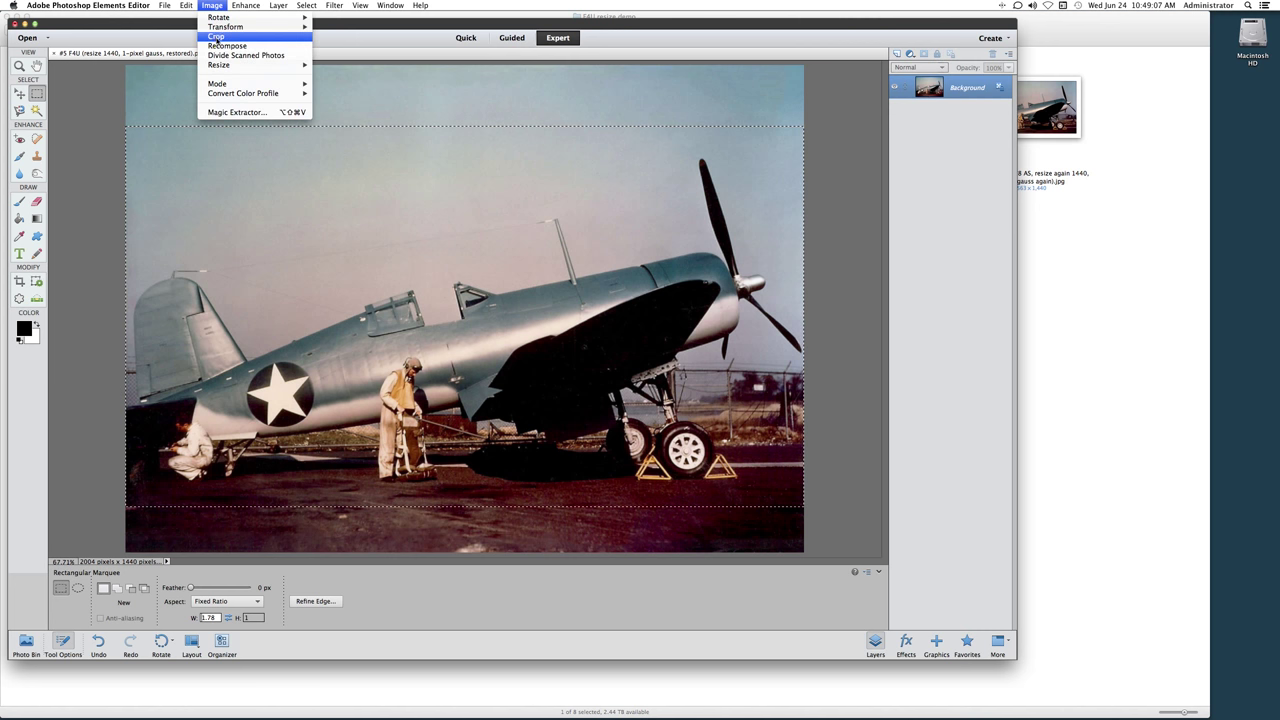
click(216, 37)
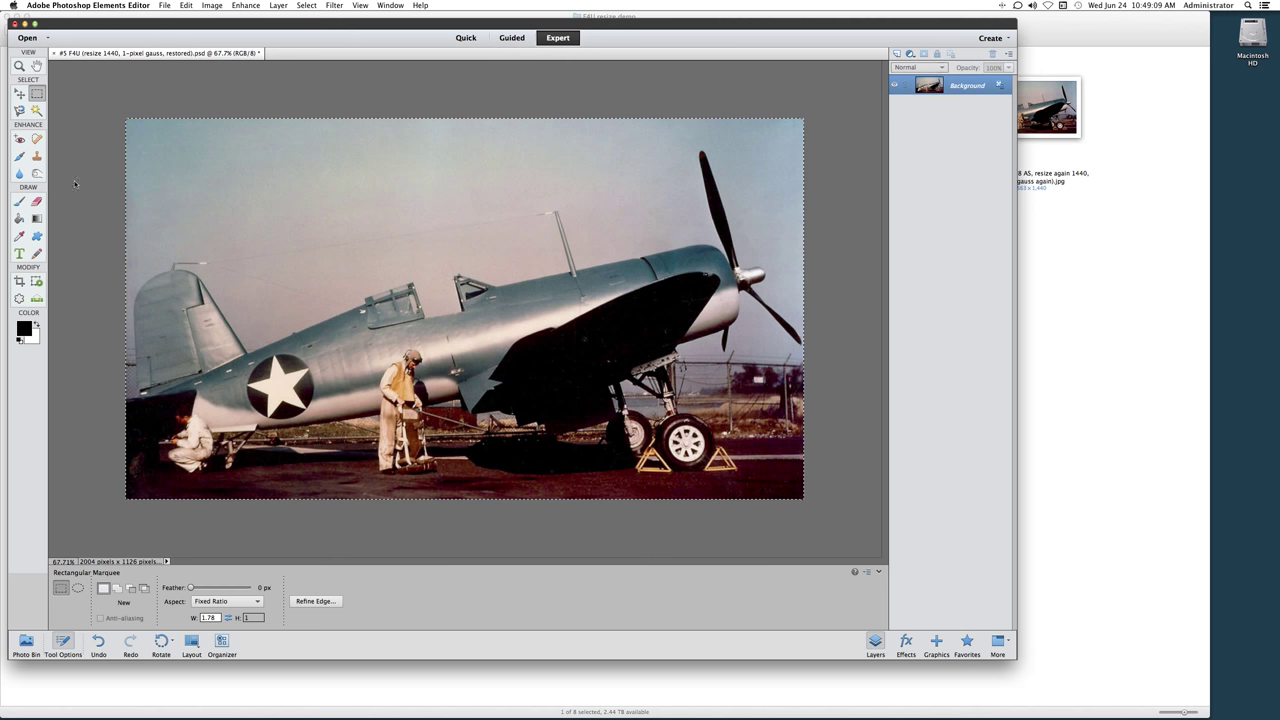
click(75, 183)
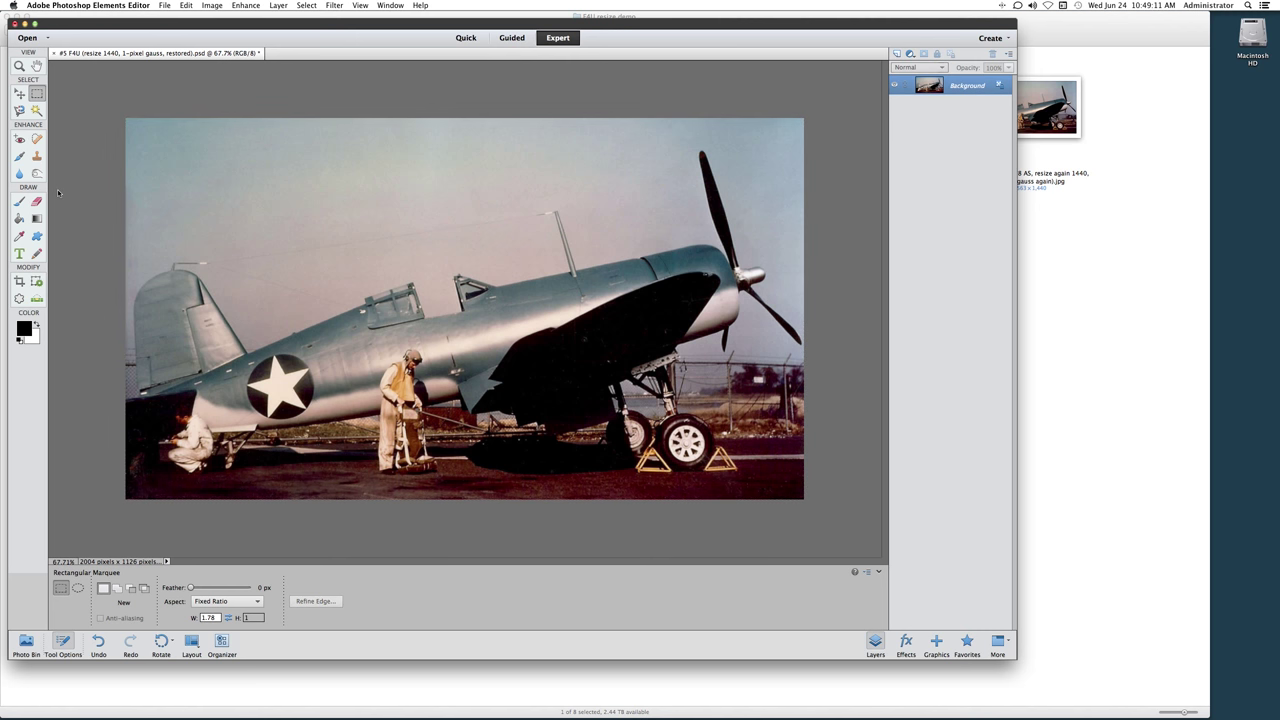
key(super+0)
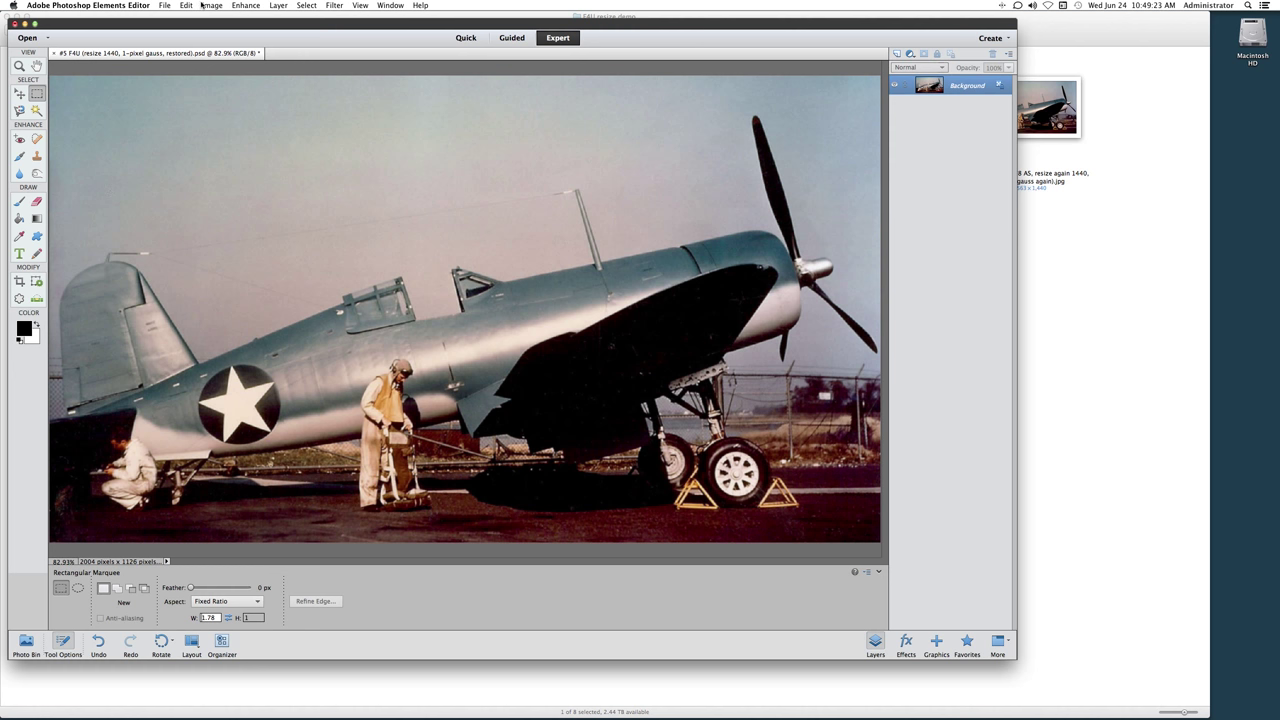
Set the Image Size height to 1440 pixels, enlarging the cropped photo to 2563 × 1440
click(207, 6)
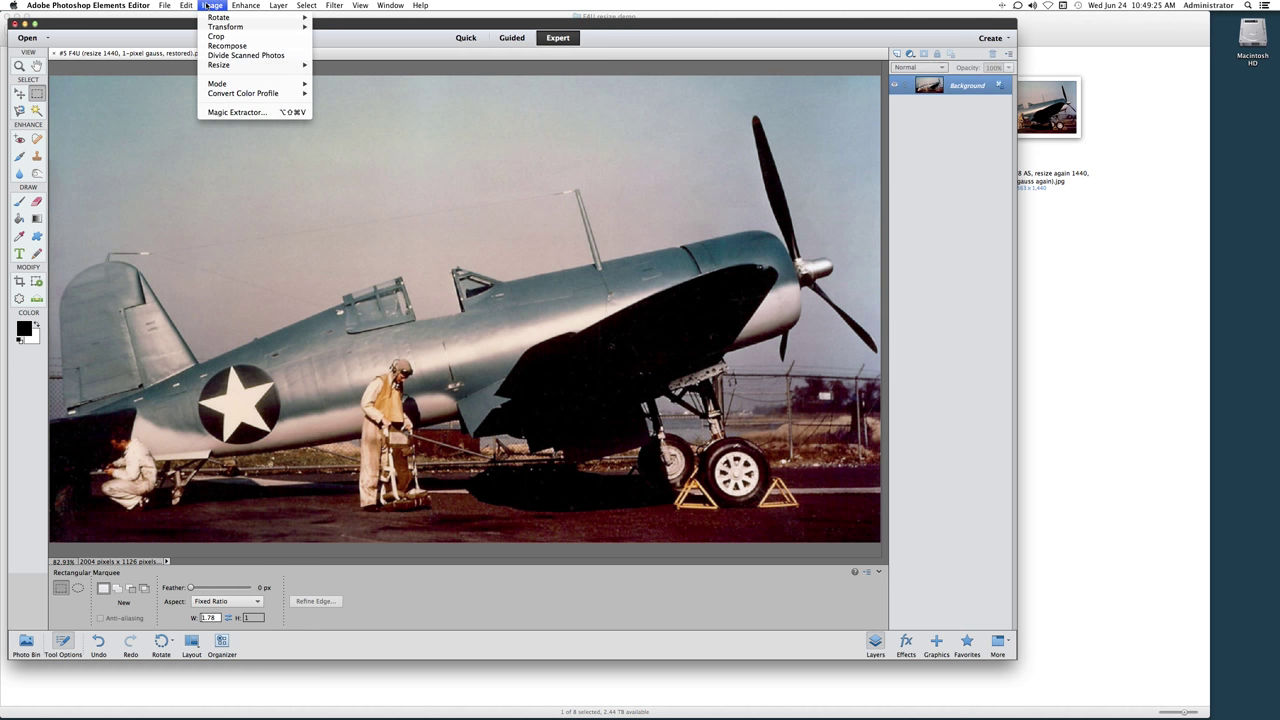
mouse_move(220, 65)
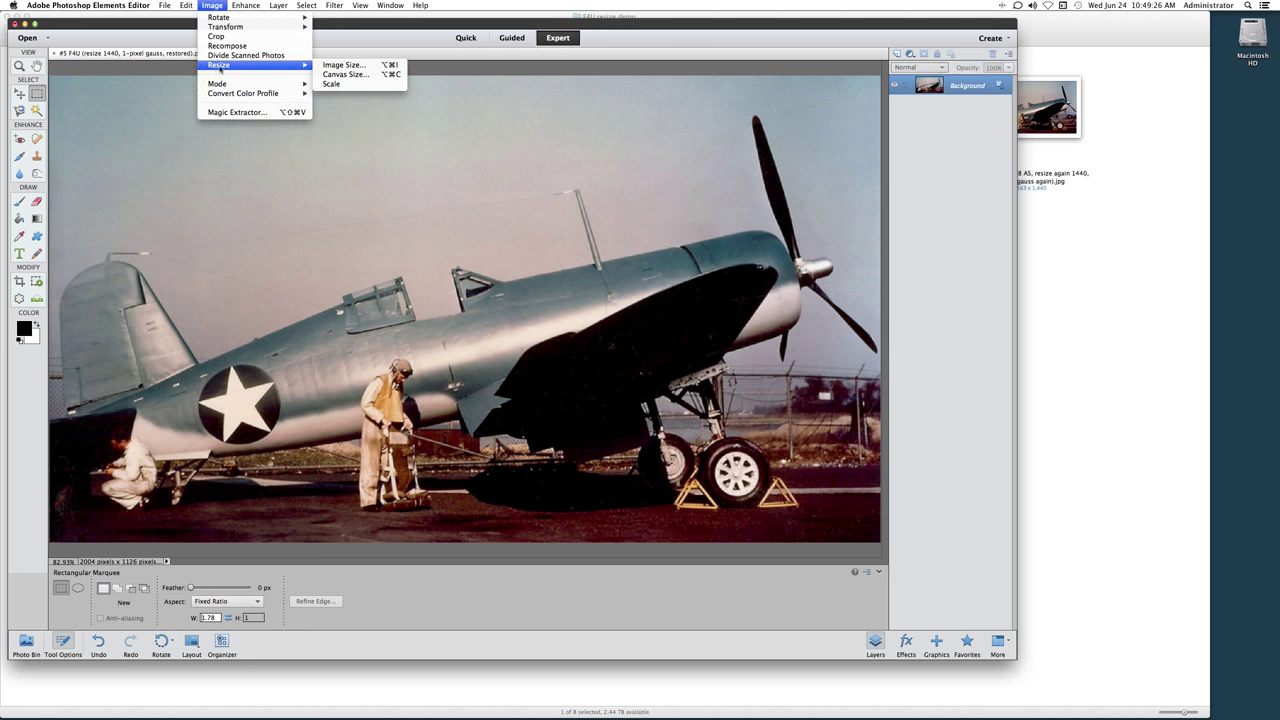
click(341, 65)
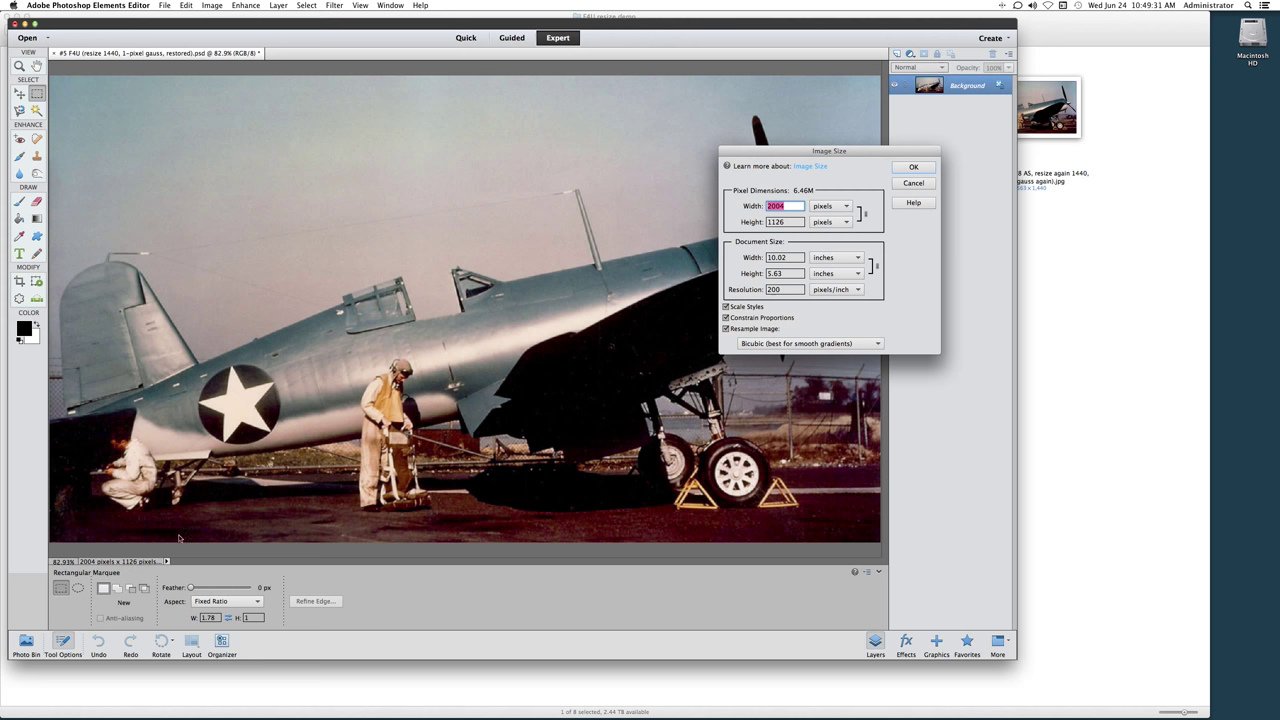
click(791, 222)
text(1440)
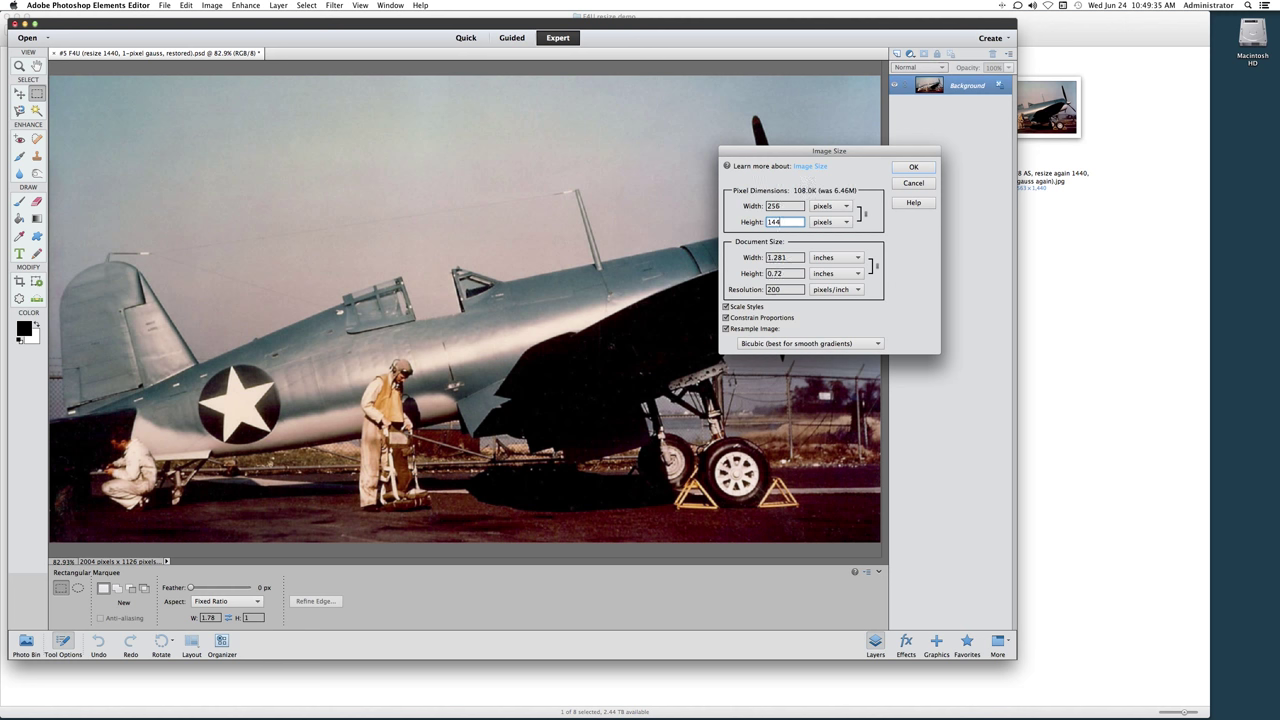
click(912, 168)
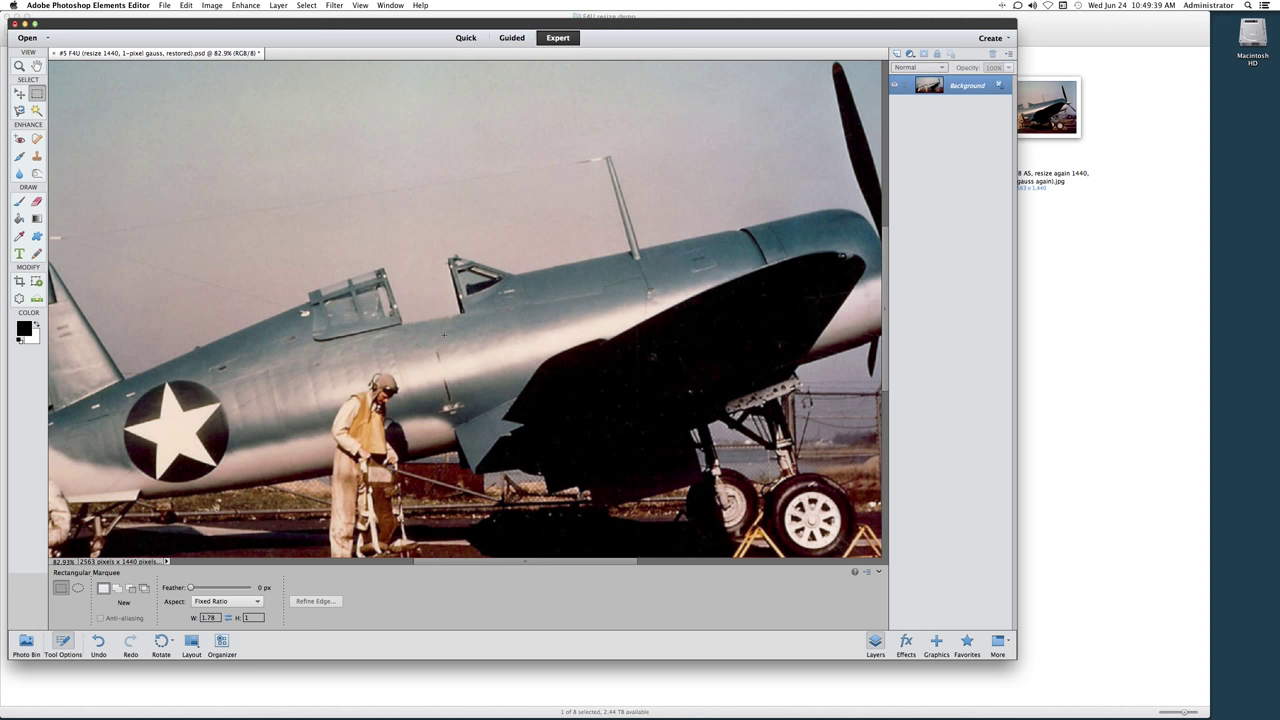
Check the resized plane fitted to the window and at 100% zoom
key(super+0)
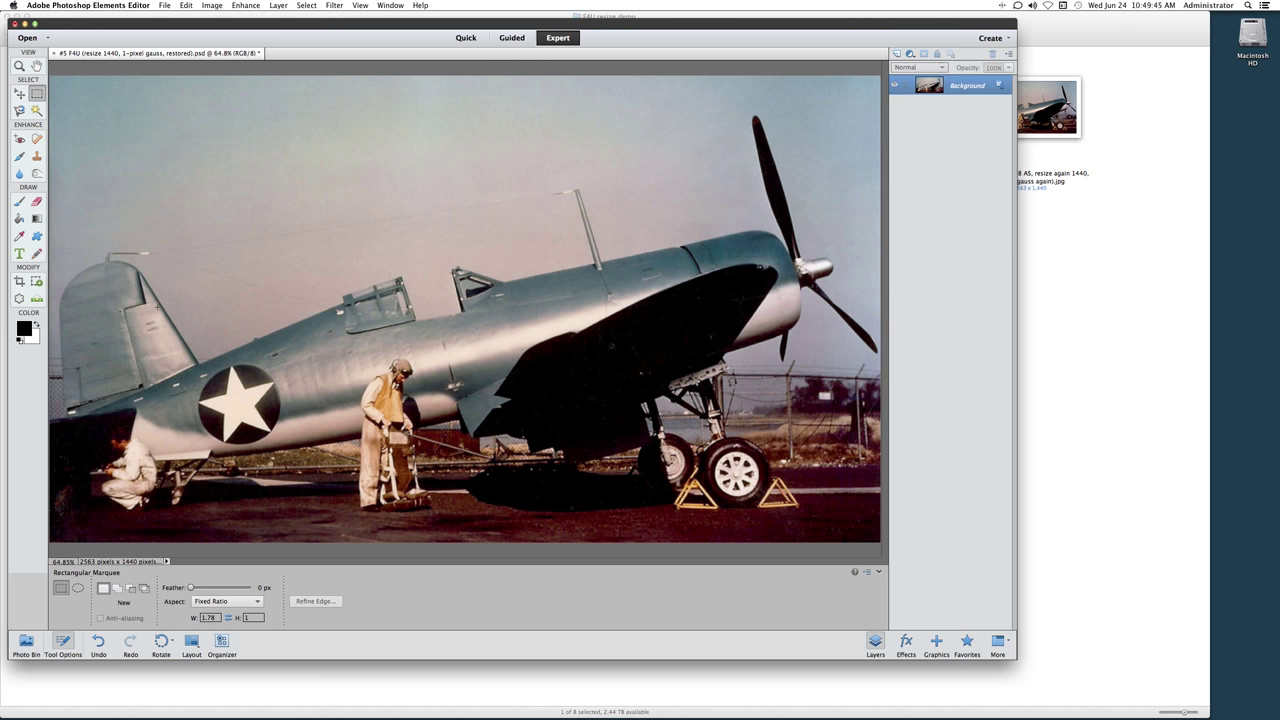
key(super+equal)
key(super+equal)
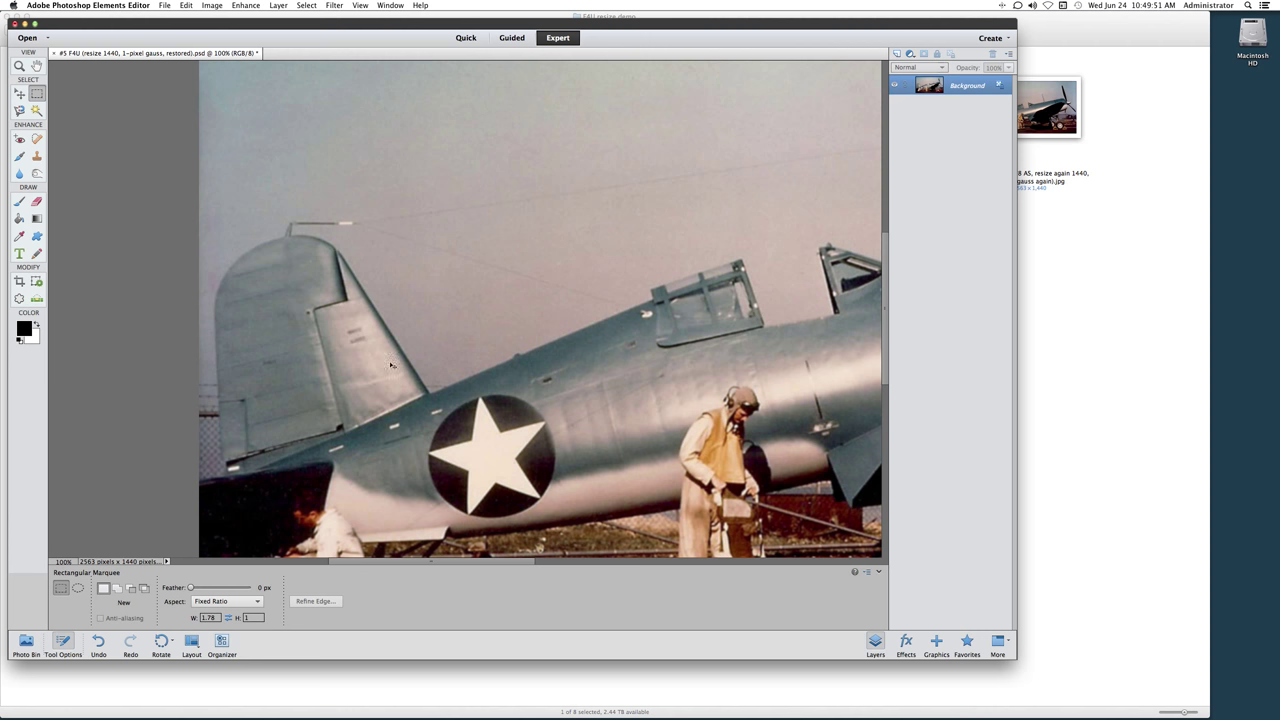
key(super+minus)
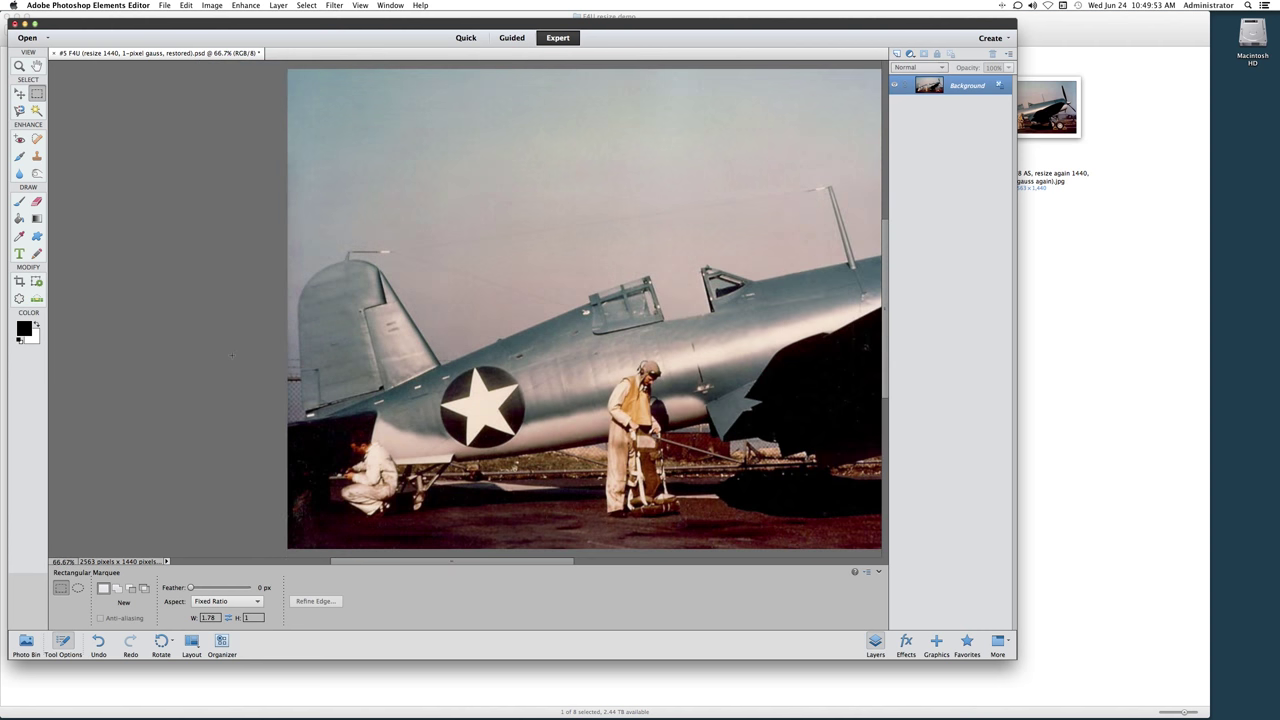
scroll(232, 355, right, 5)
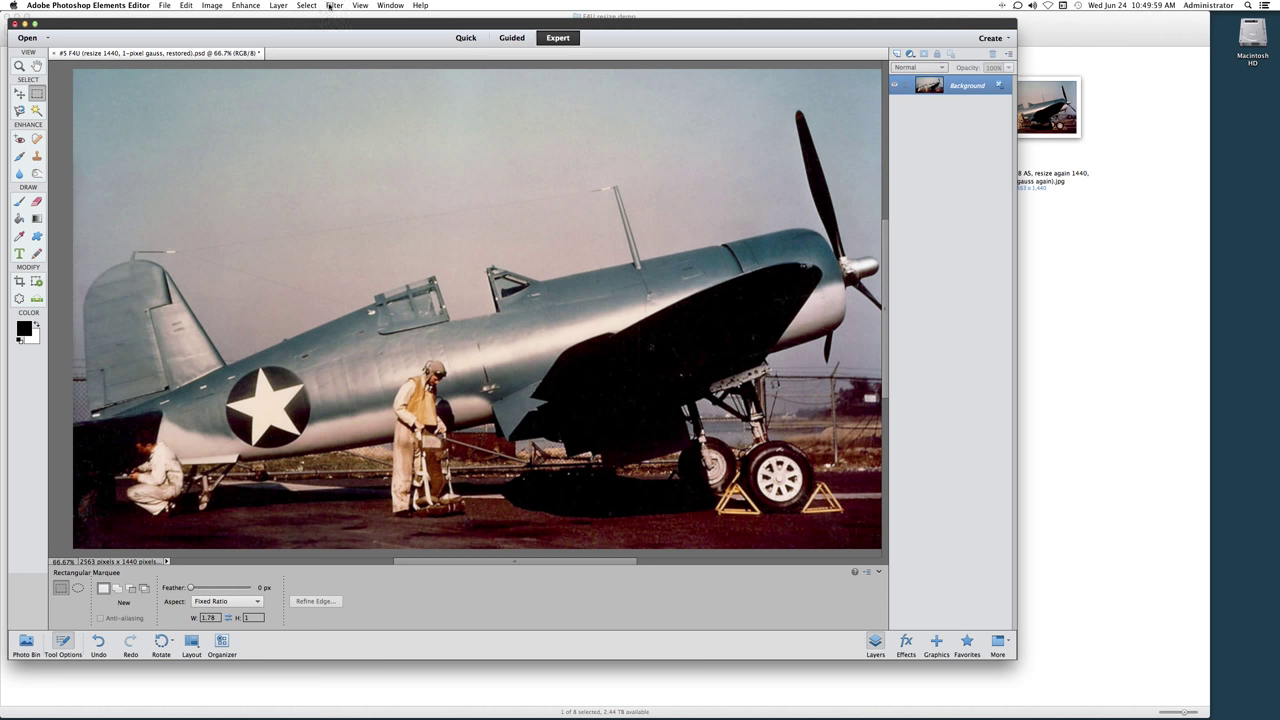
click(330, 6)
Apply a 1.0-pixel Gaussian Blur, check it at 100% zoom, then fit the image on screen
mouse_move(348, 84)
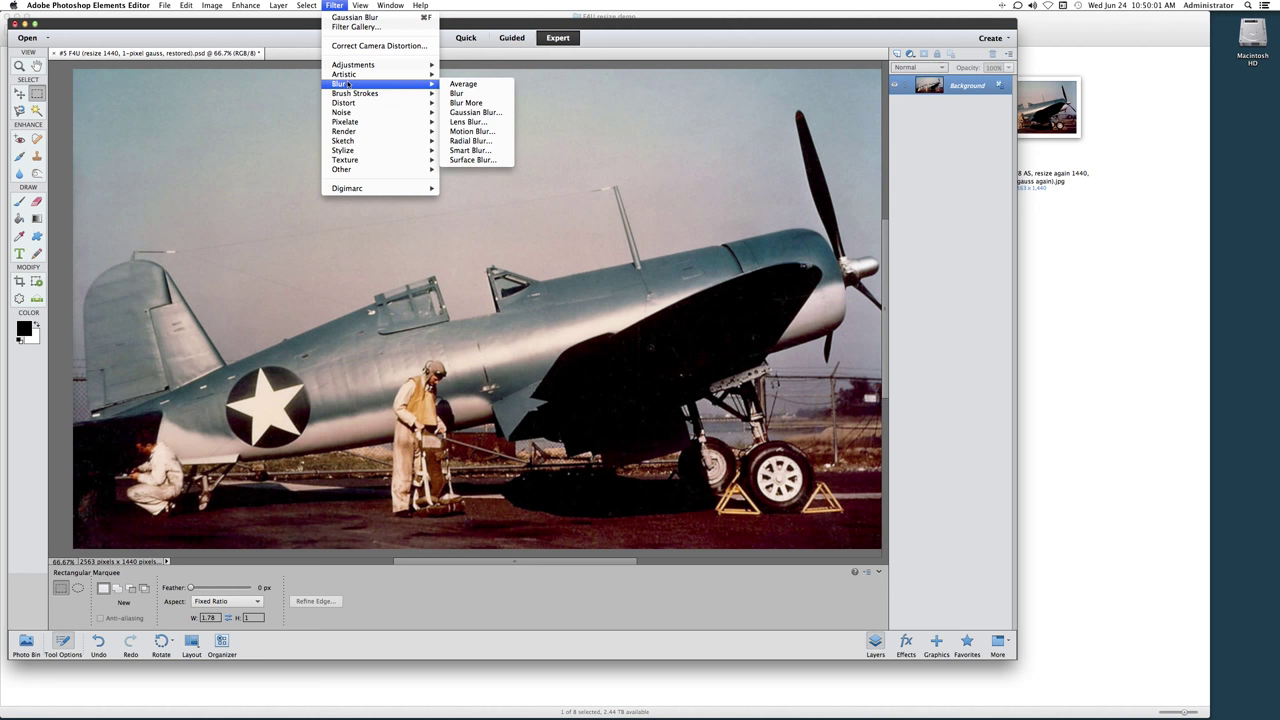
click(476, 113)
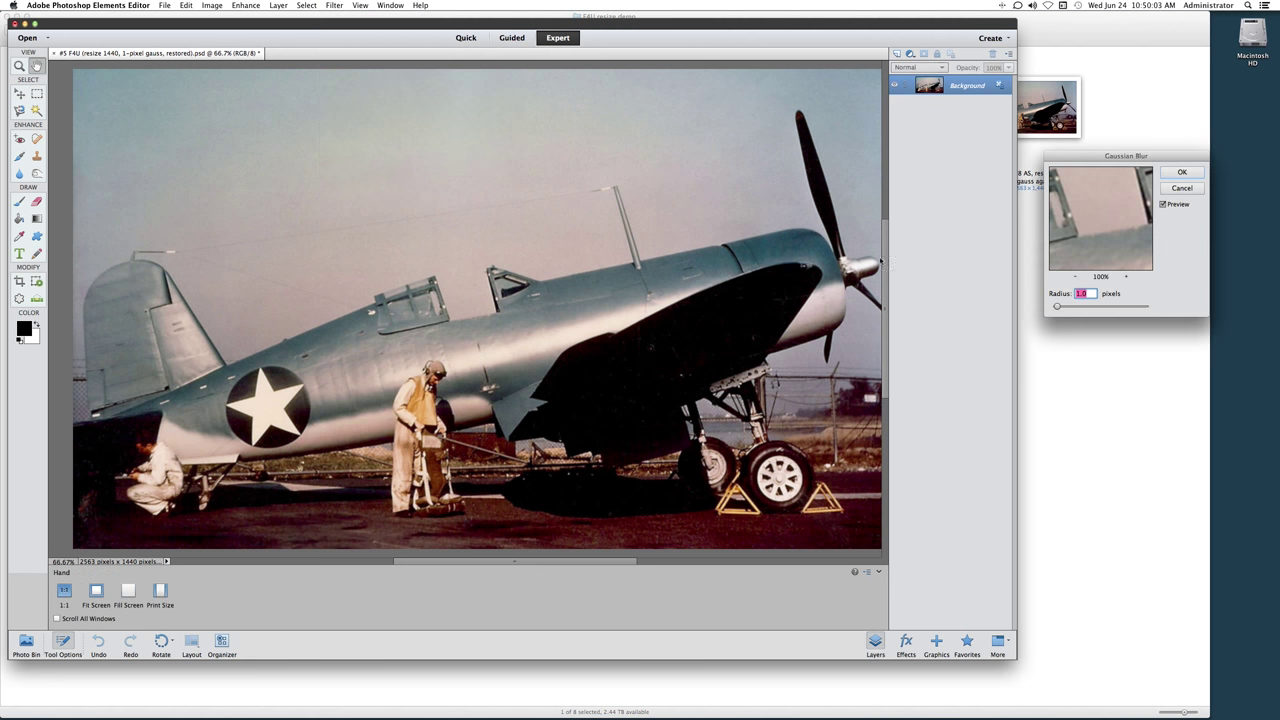
click(1174, 175)
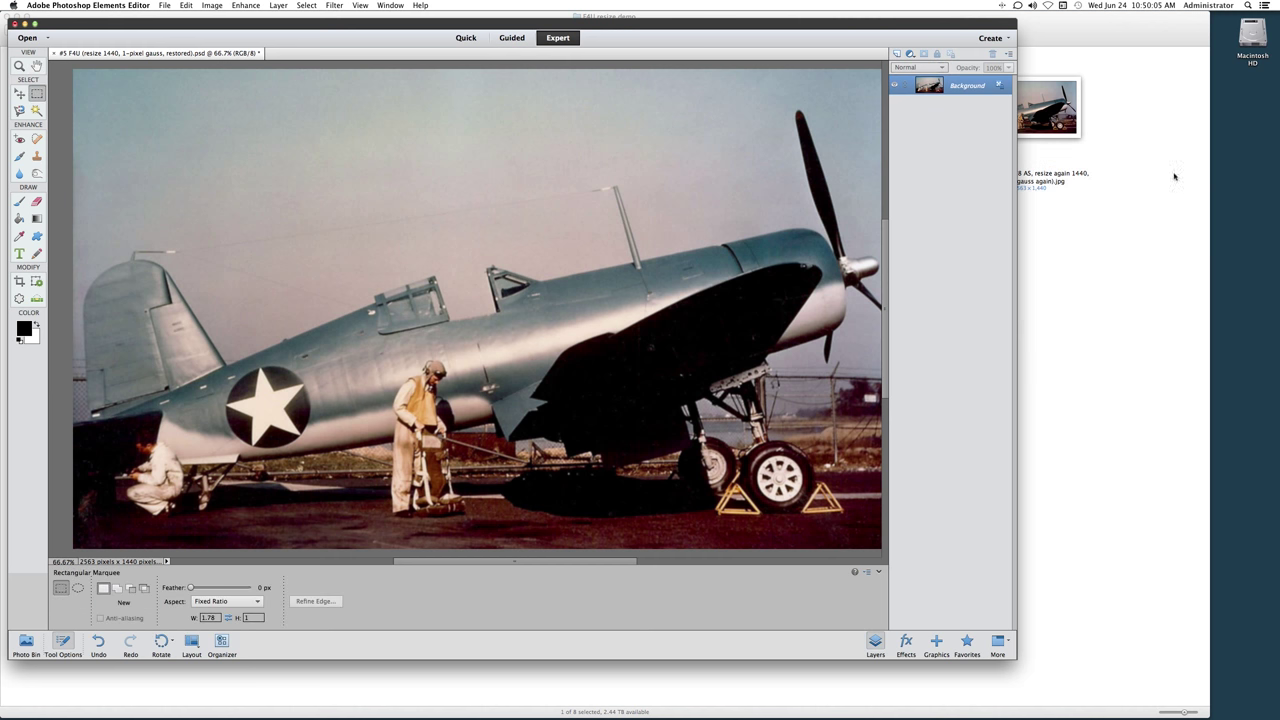
key(super+0)
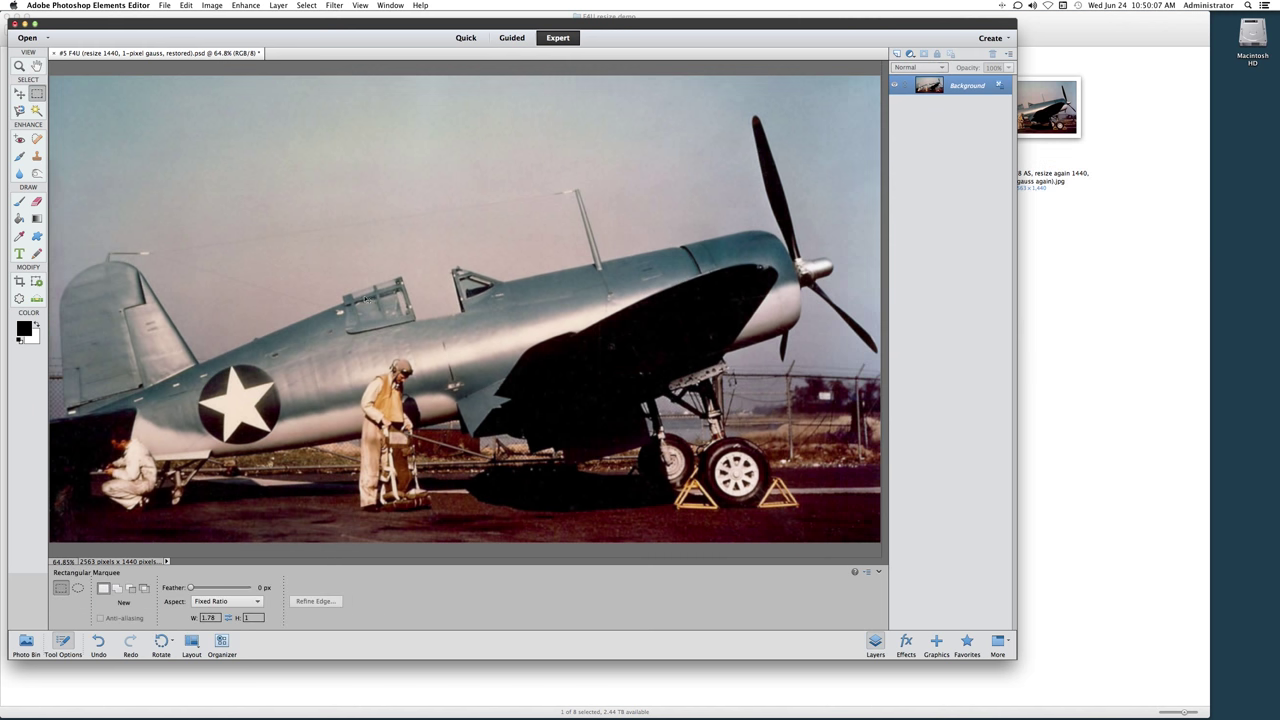
key(super+1)
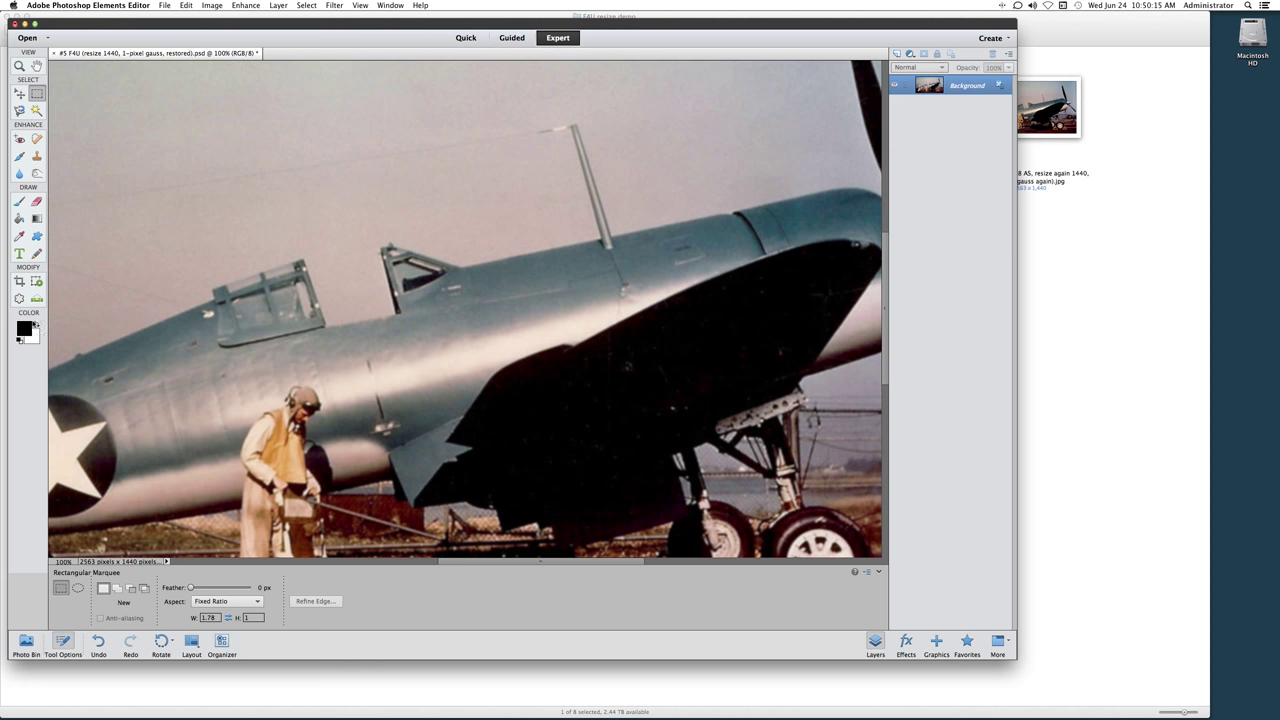
key(super+0)
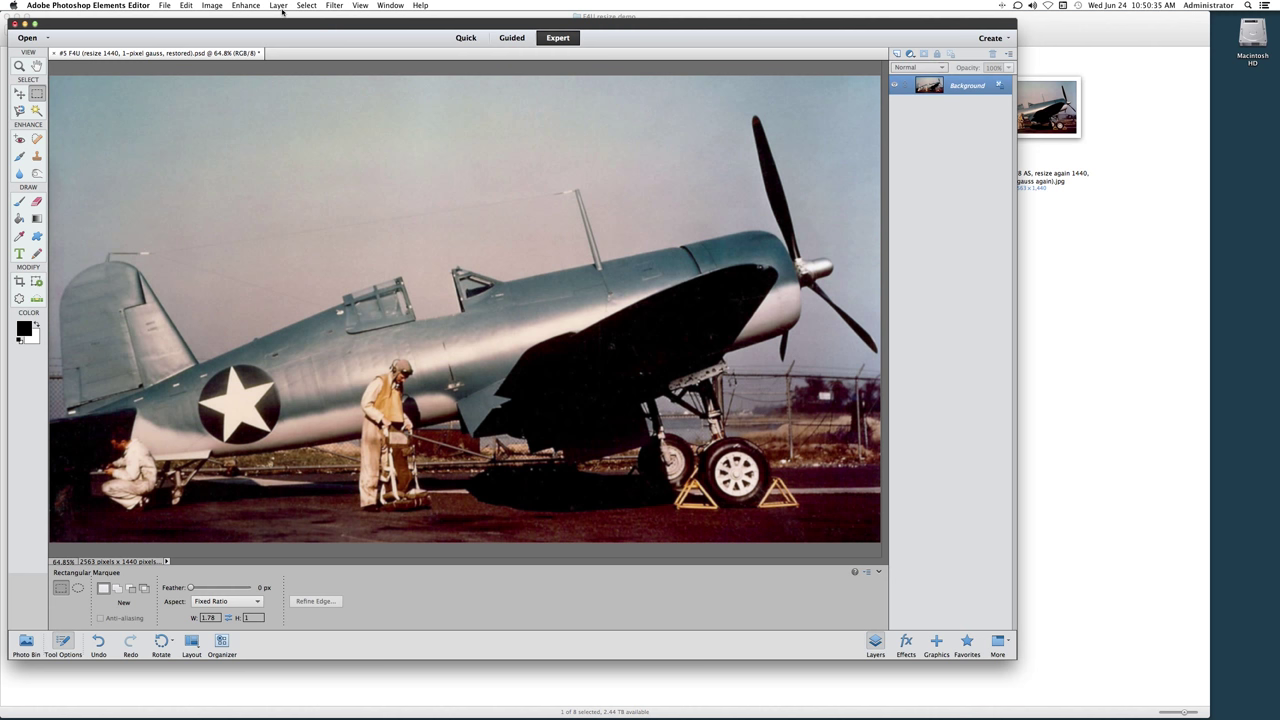
Save the image under a new name as a JPEG with High quality
click(187, 6)
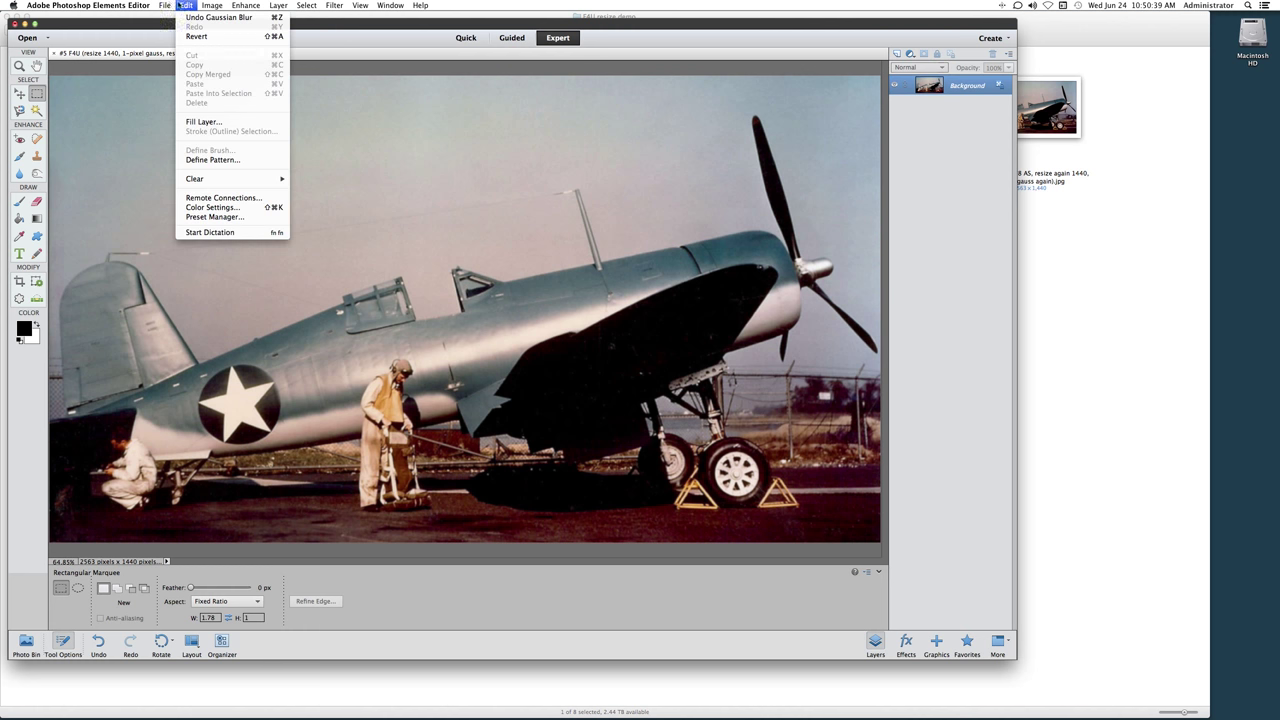
mouse_move(164, 5)
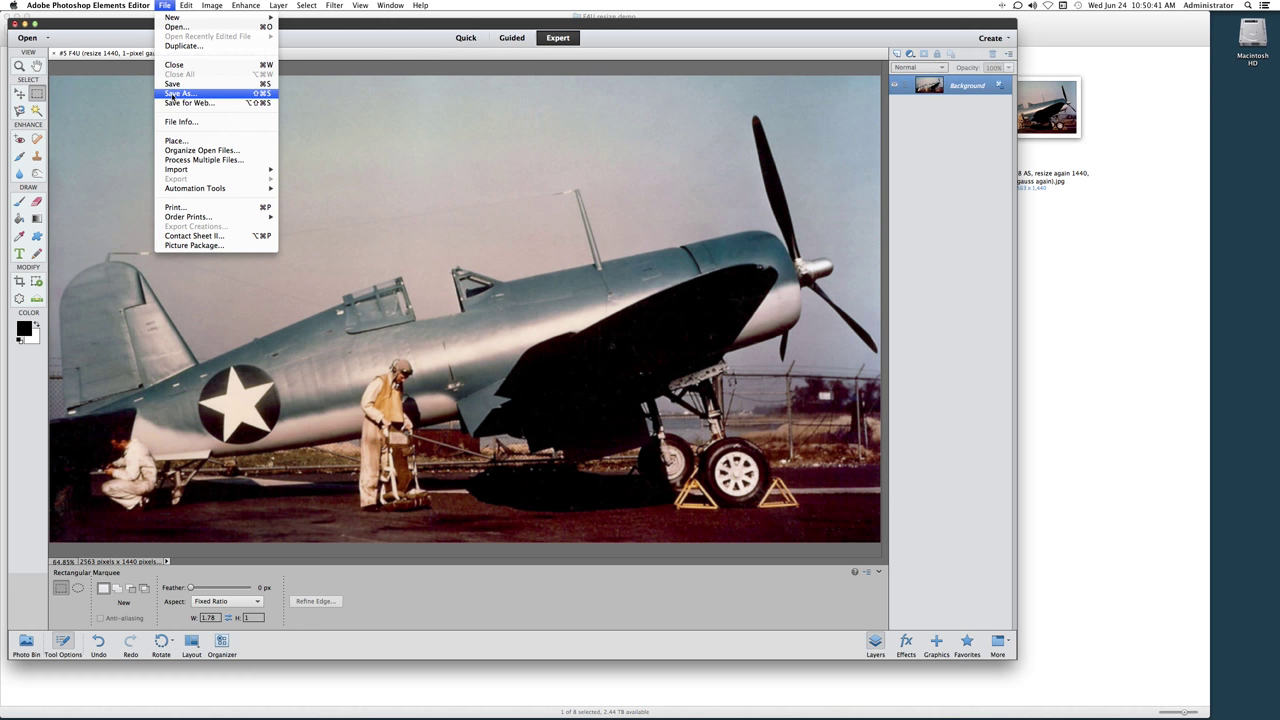
click(174, 93)
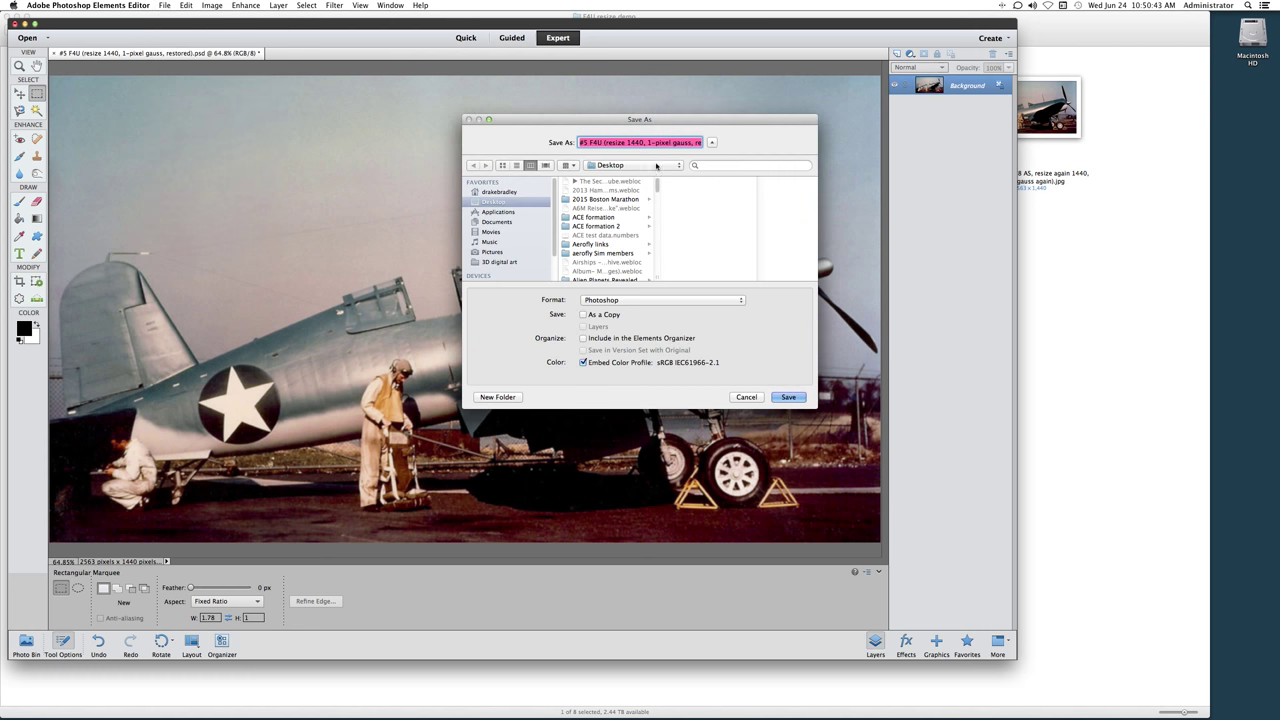
click(604, 300)
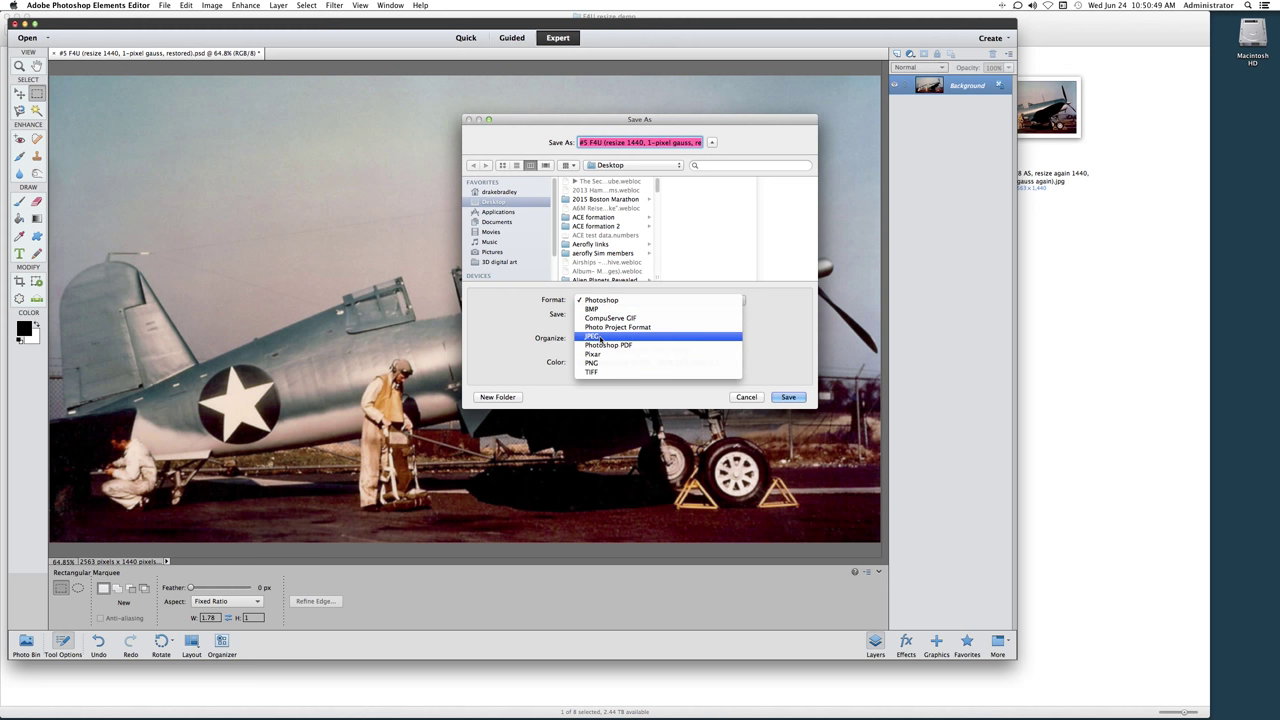
click(599, 338)
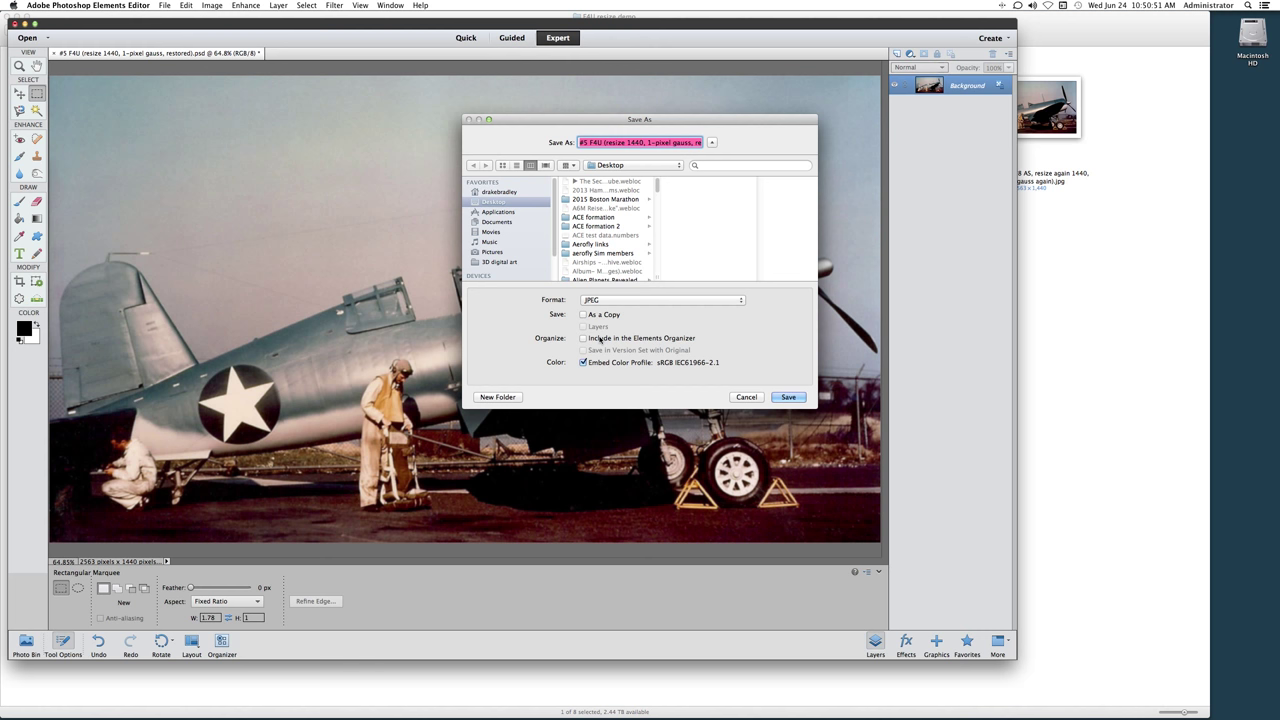
click(789, 397)
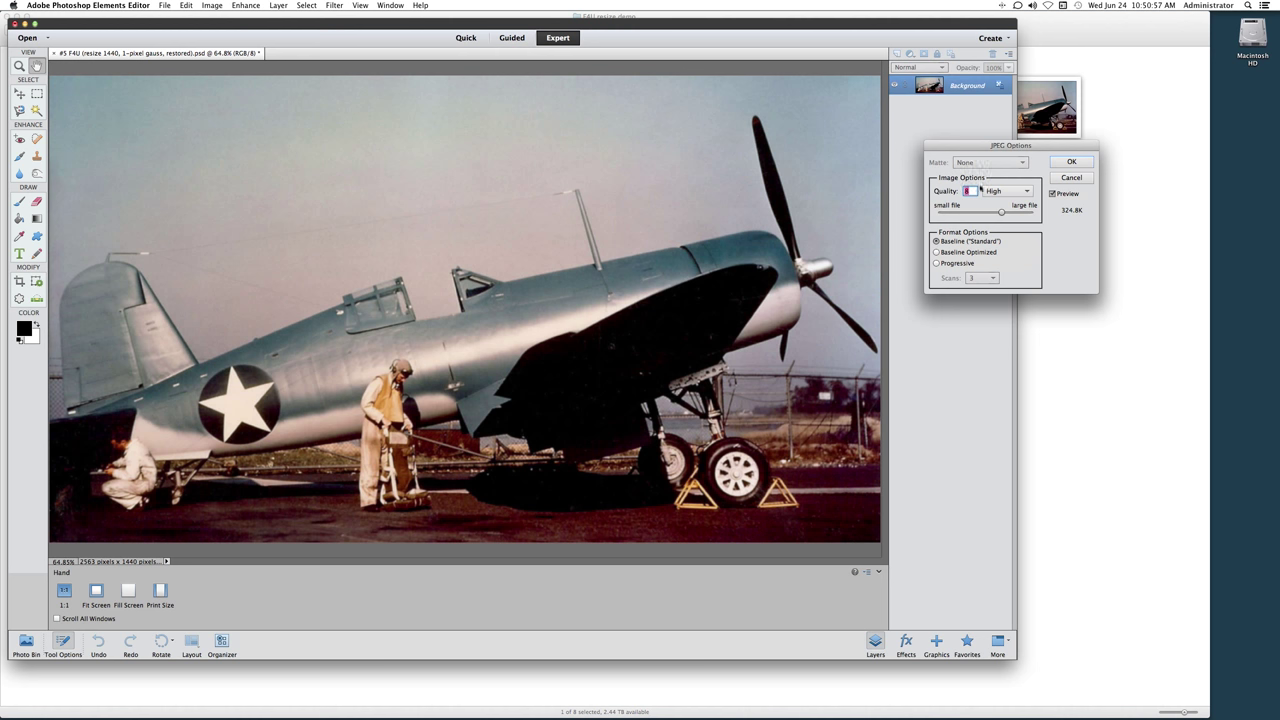
click(1071, 162)
key(m)
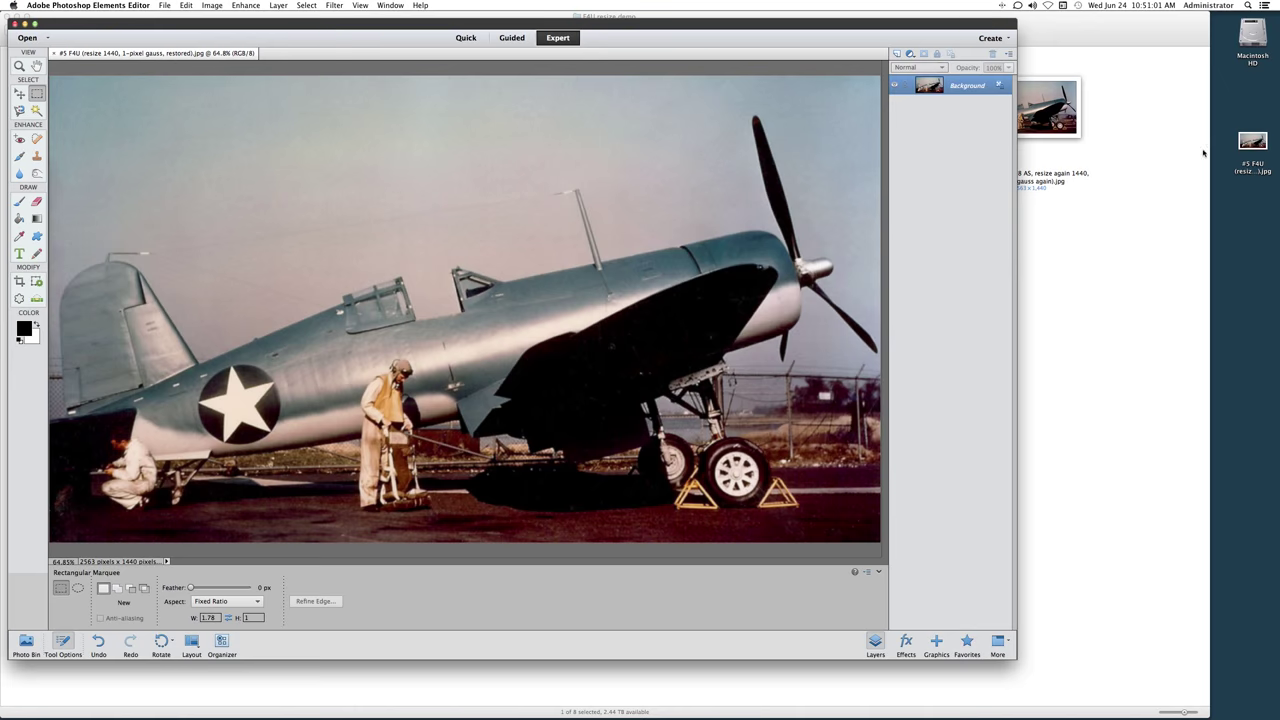
Open the new desktop JPEG in Preview full screen, play and pause the slideshow, then close it
click(1252, 142)
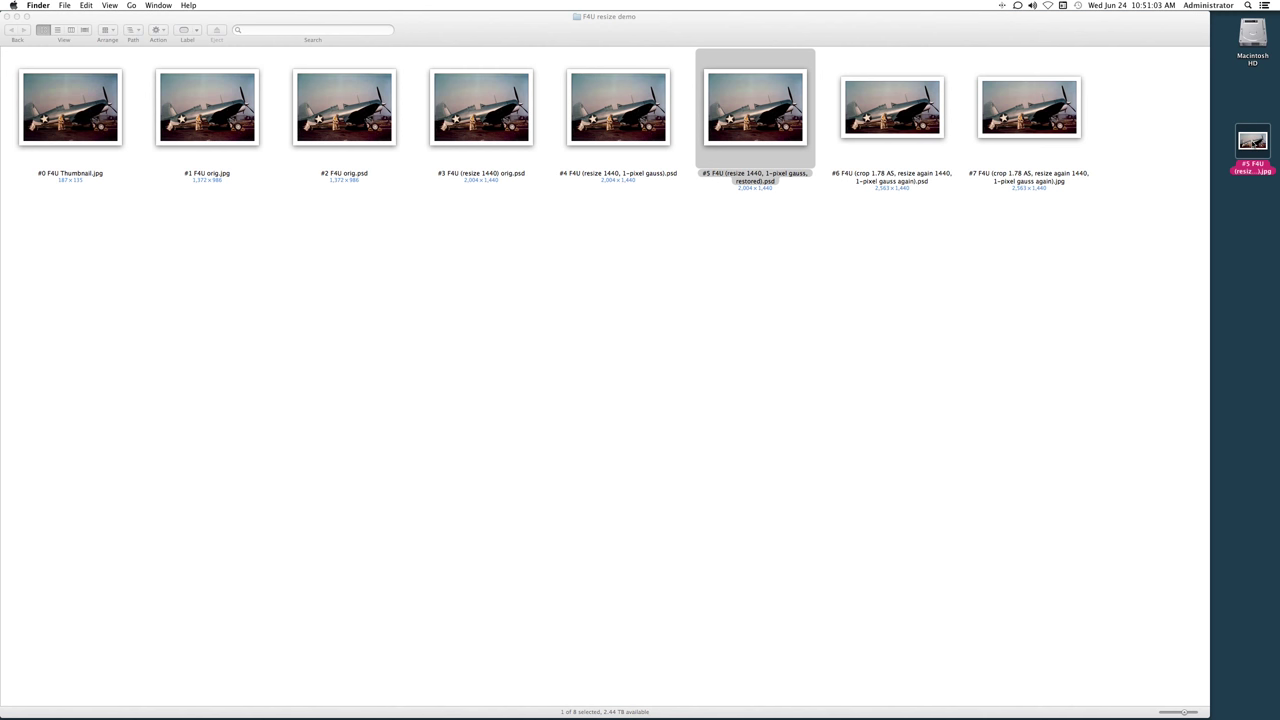
double_click(1252, 142)
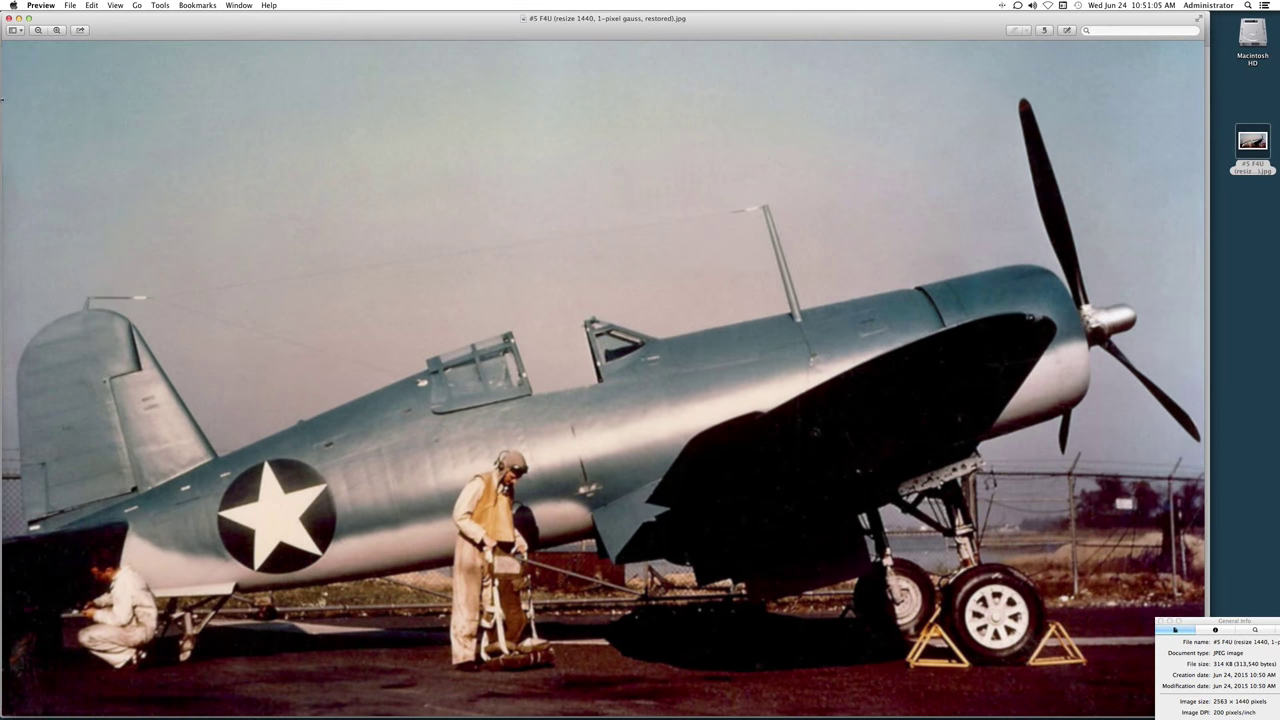
key(ctrl+super+f)
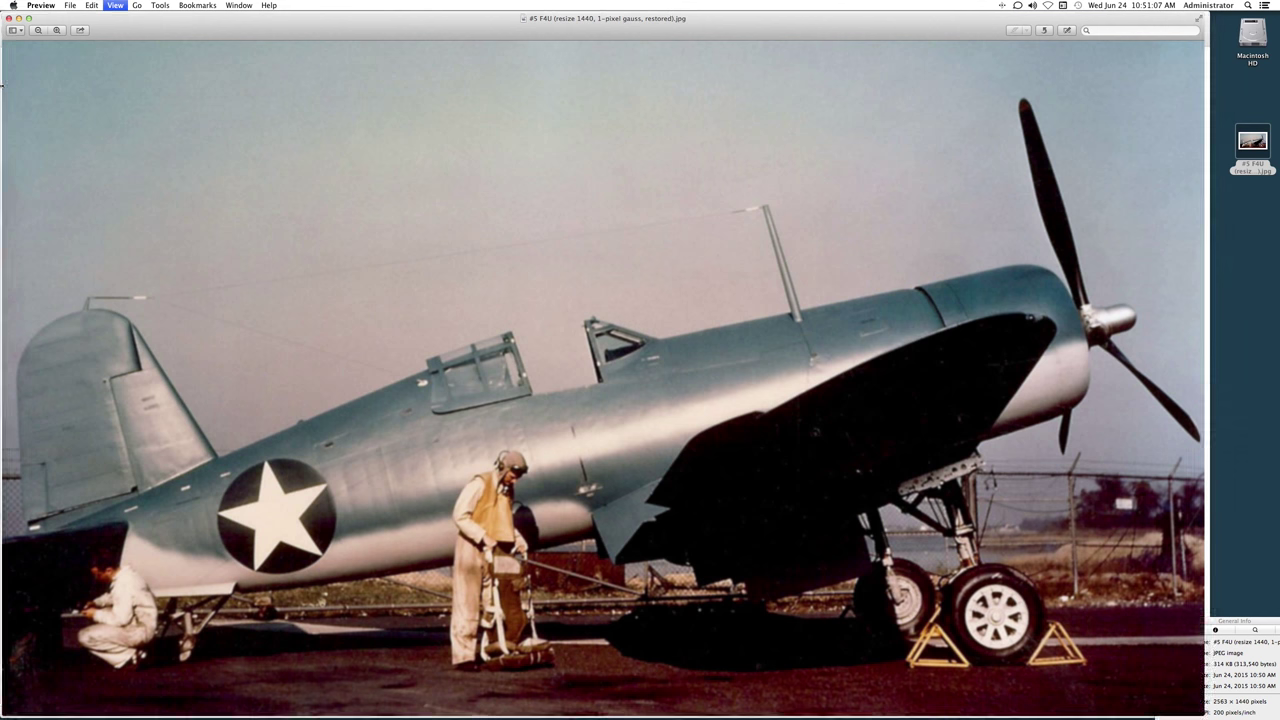
key(space)
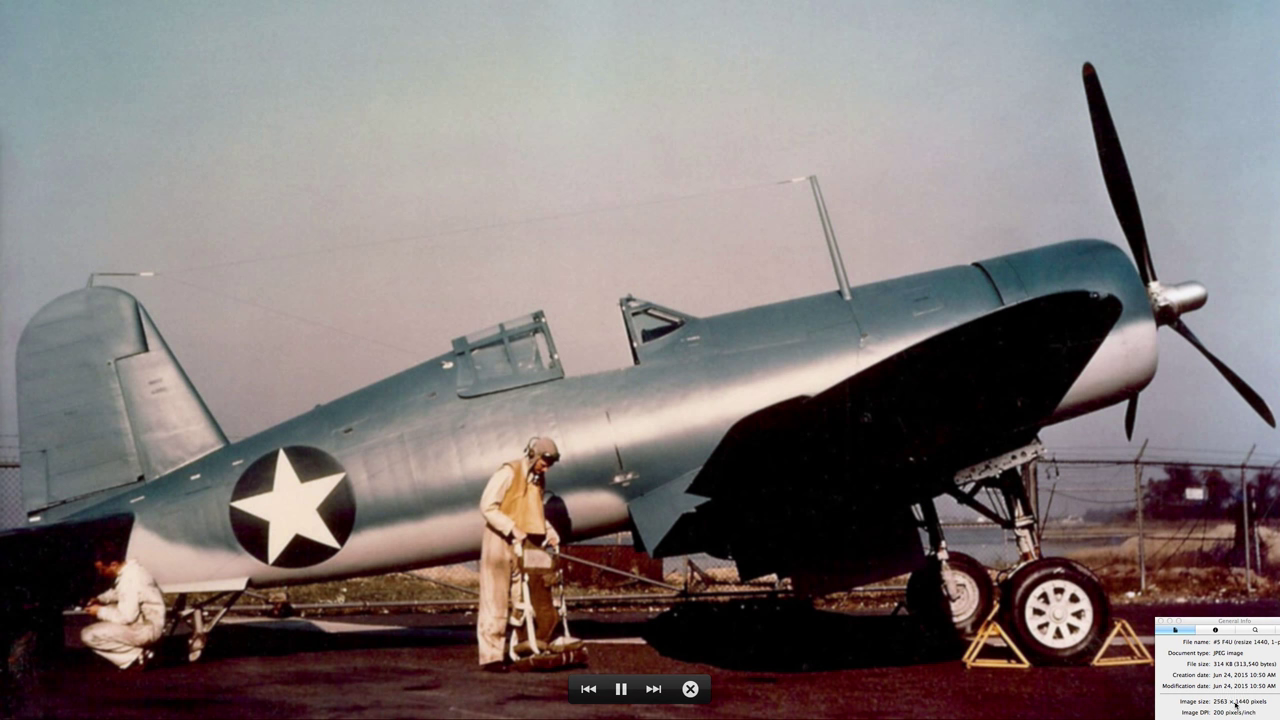
key(space)
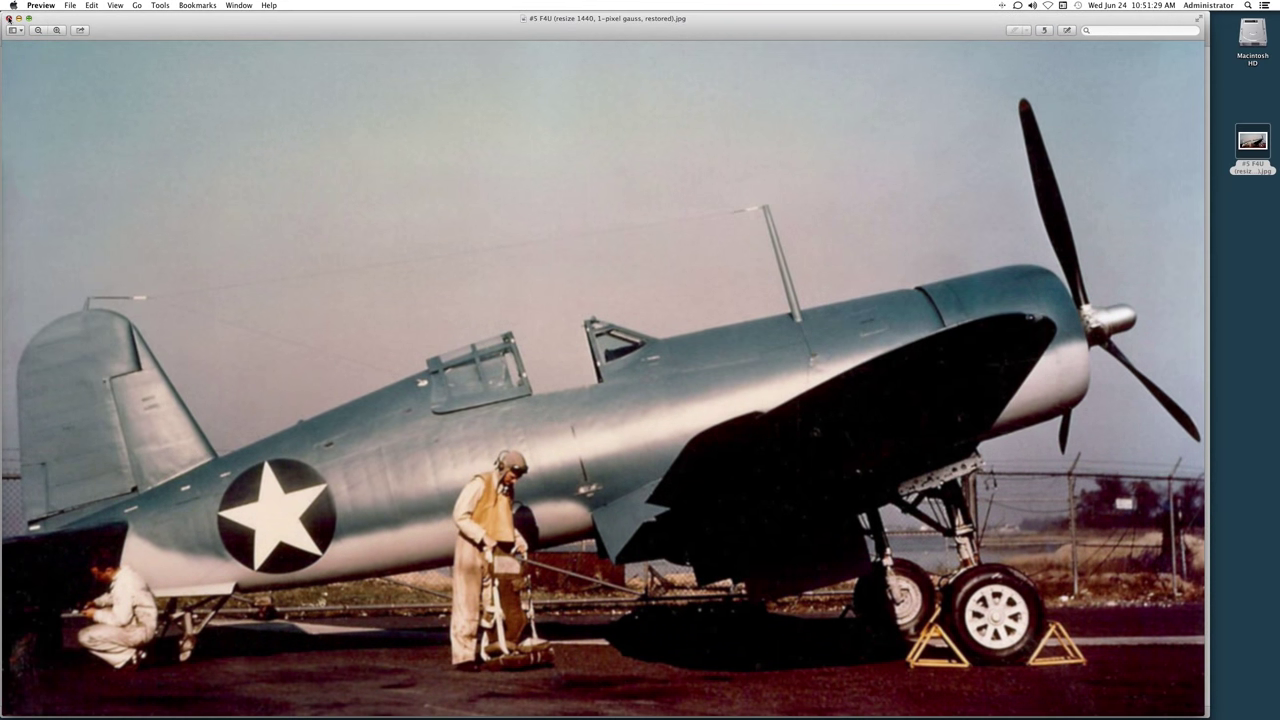
click(9, 18)
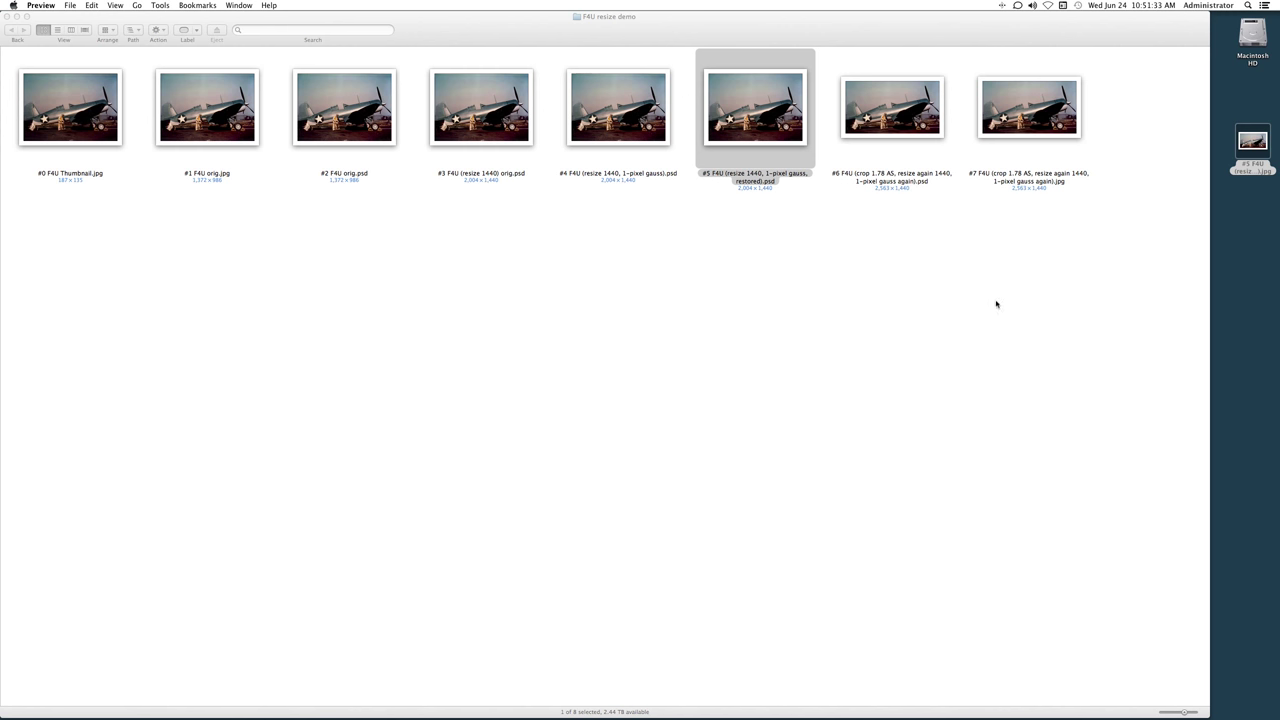
click(1085, 285)
click(1088, 282)
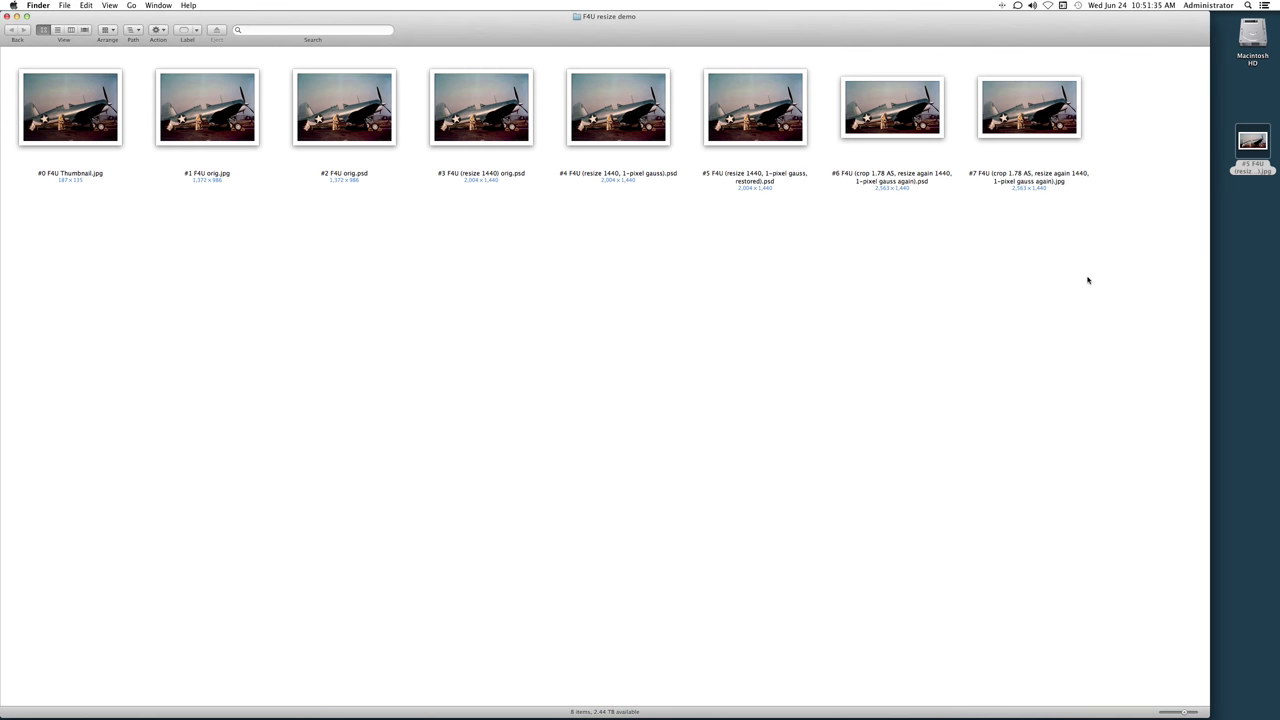